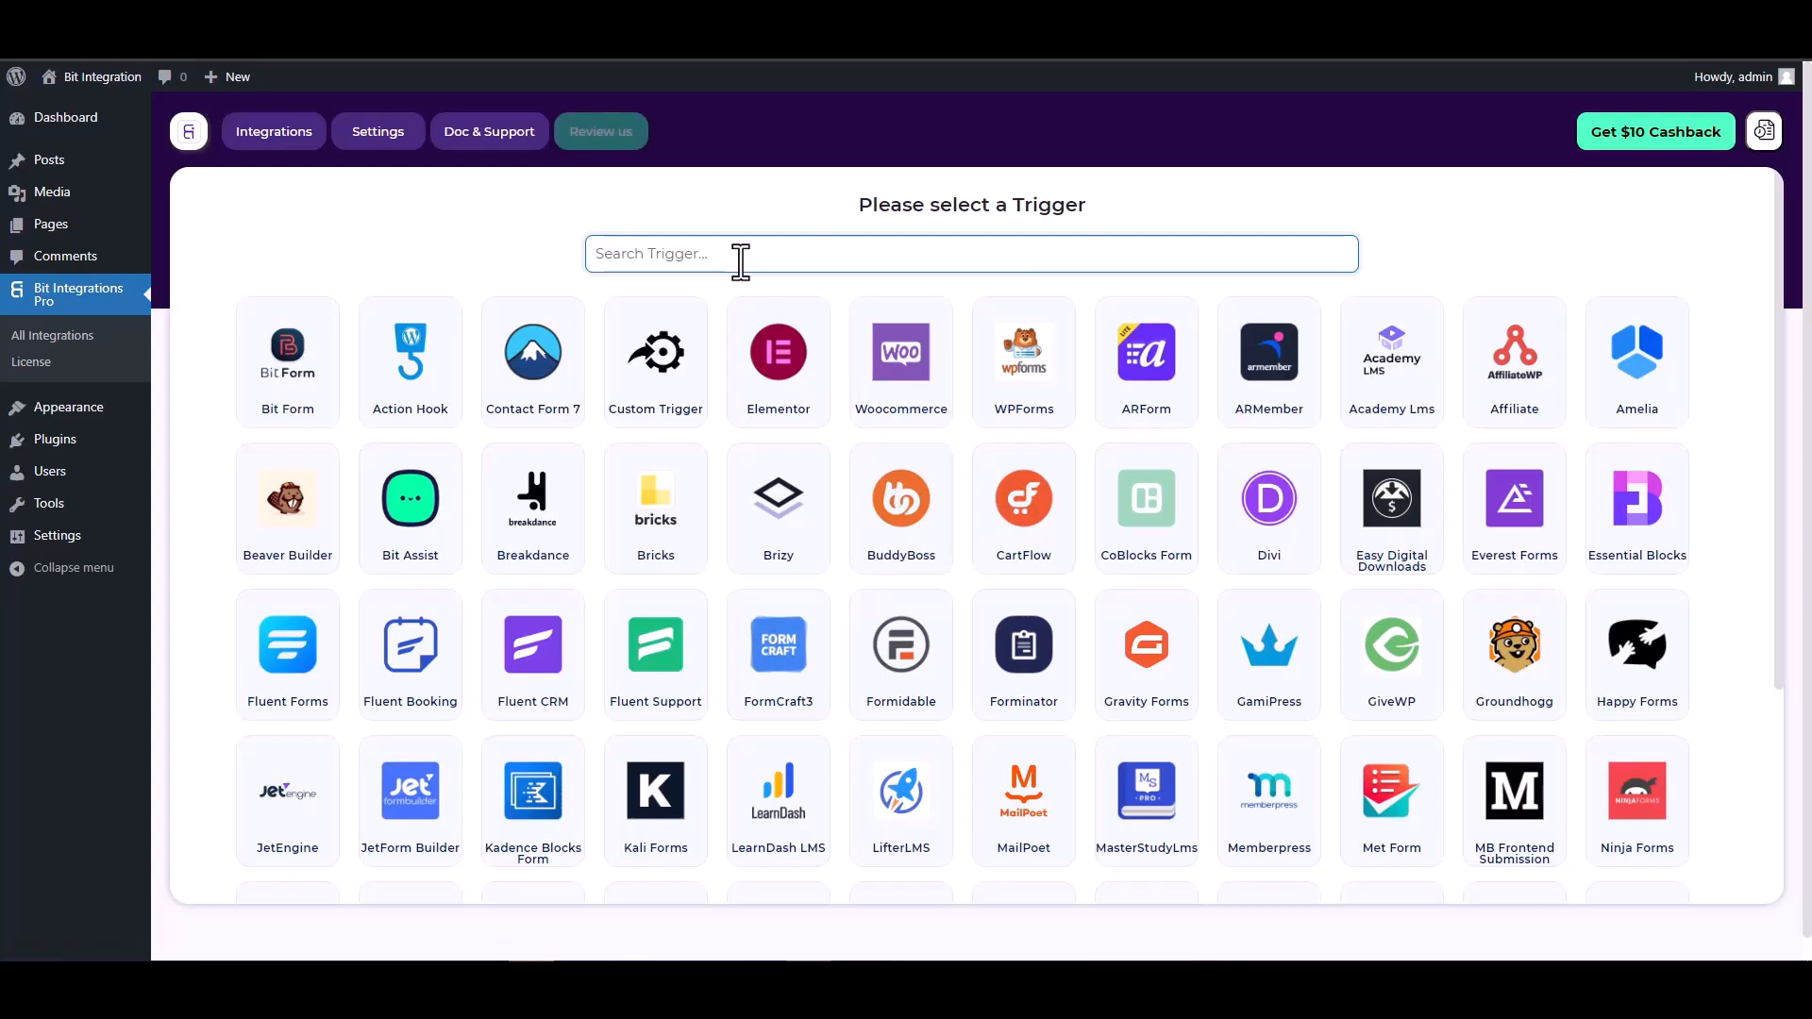
# - Search 'co', pick CoBlocks Form as the trigger and start fetching its form fields
pyautogui.write('co')
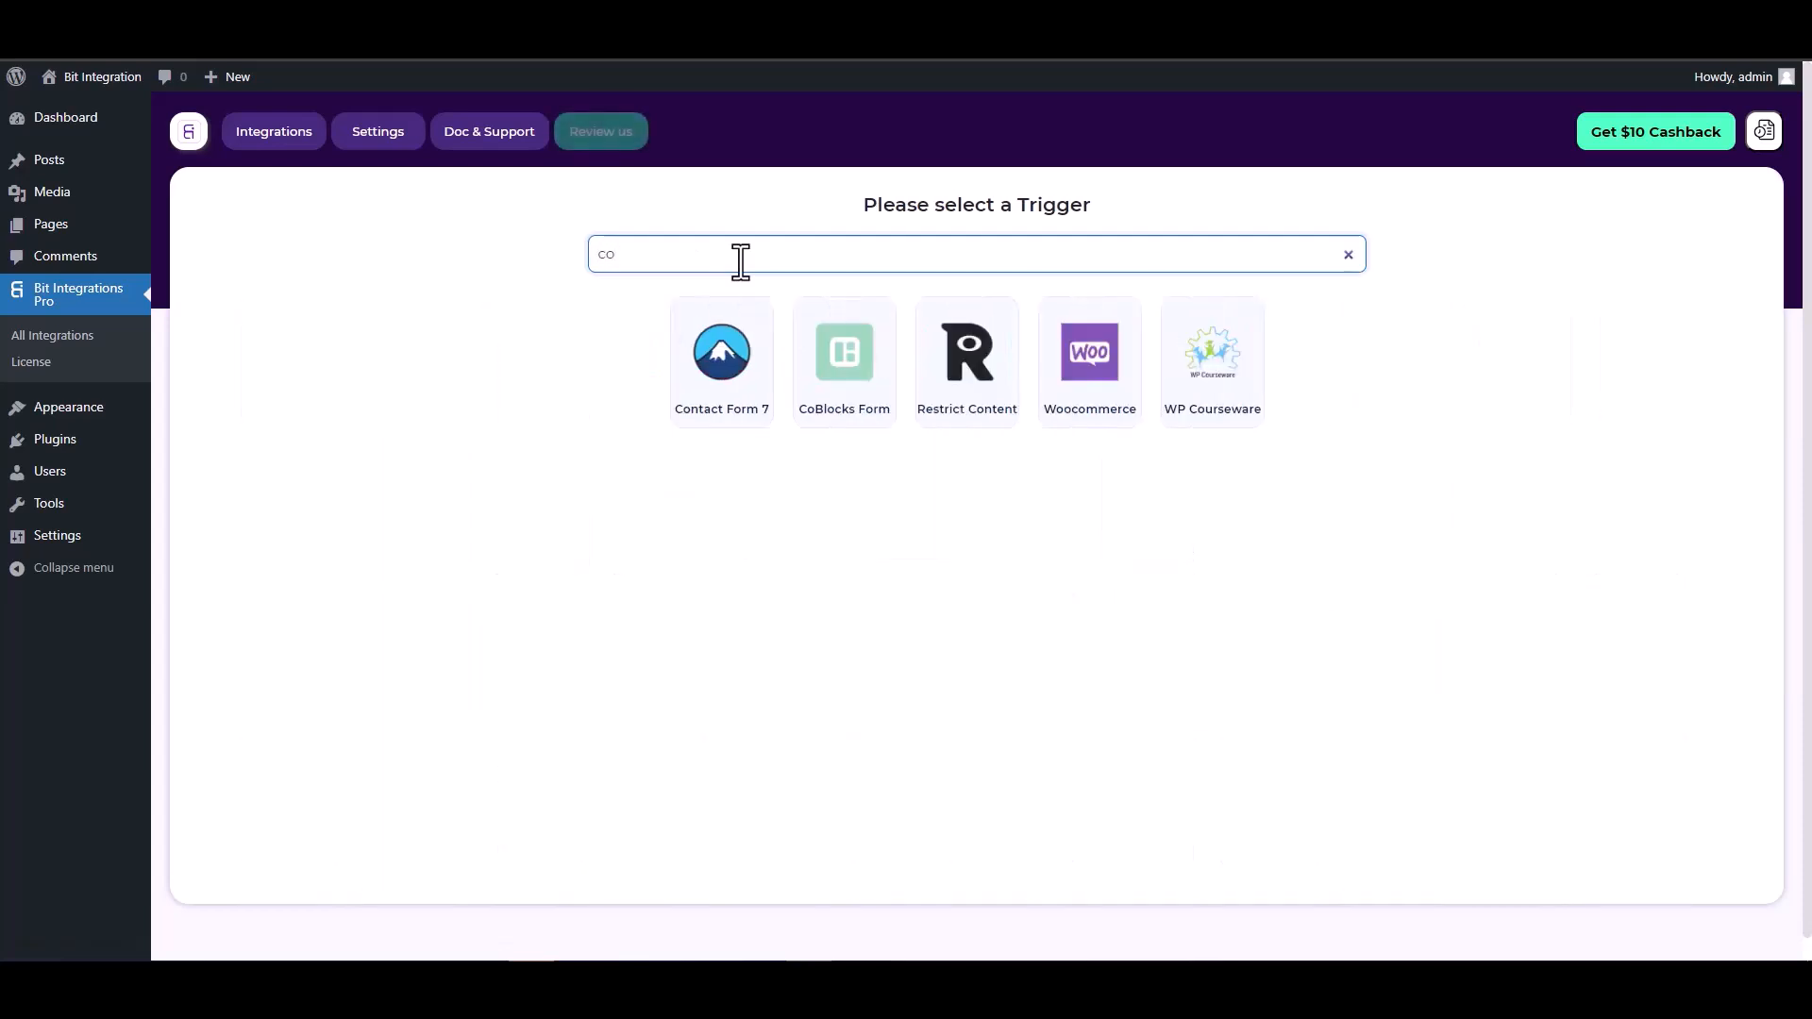
pyautogui.click(841, 364)
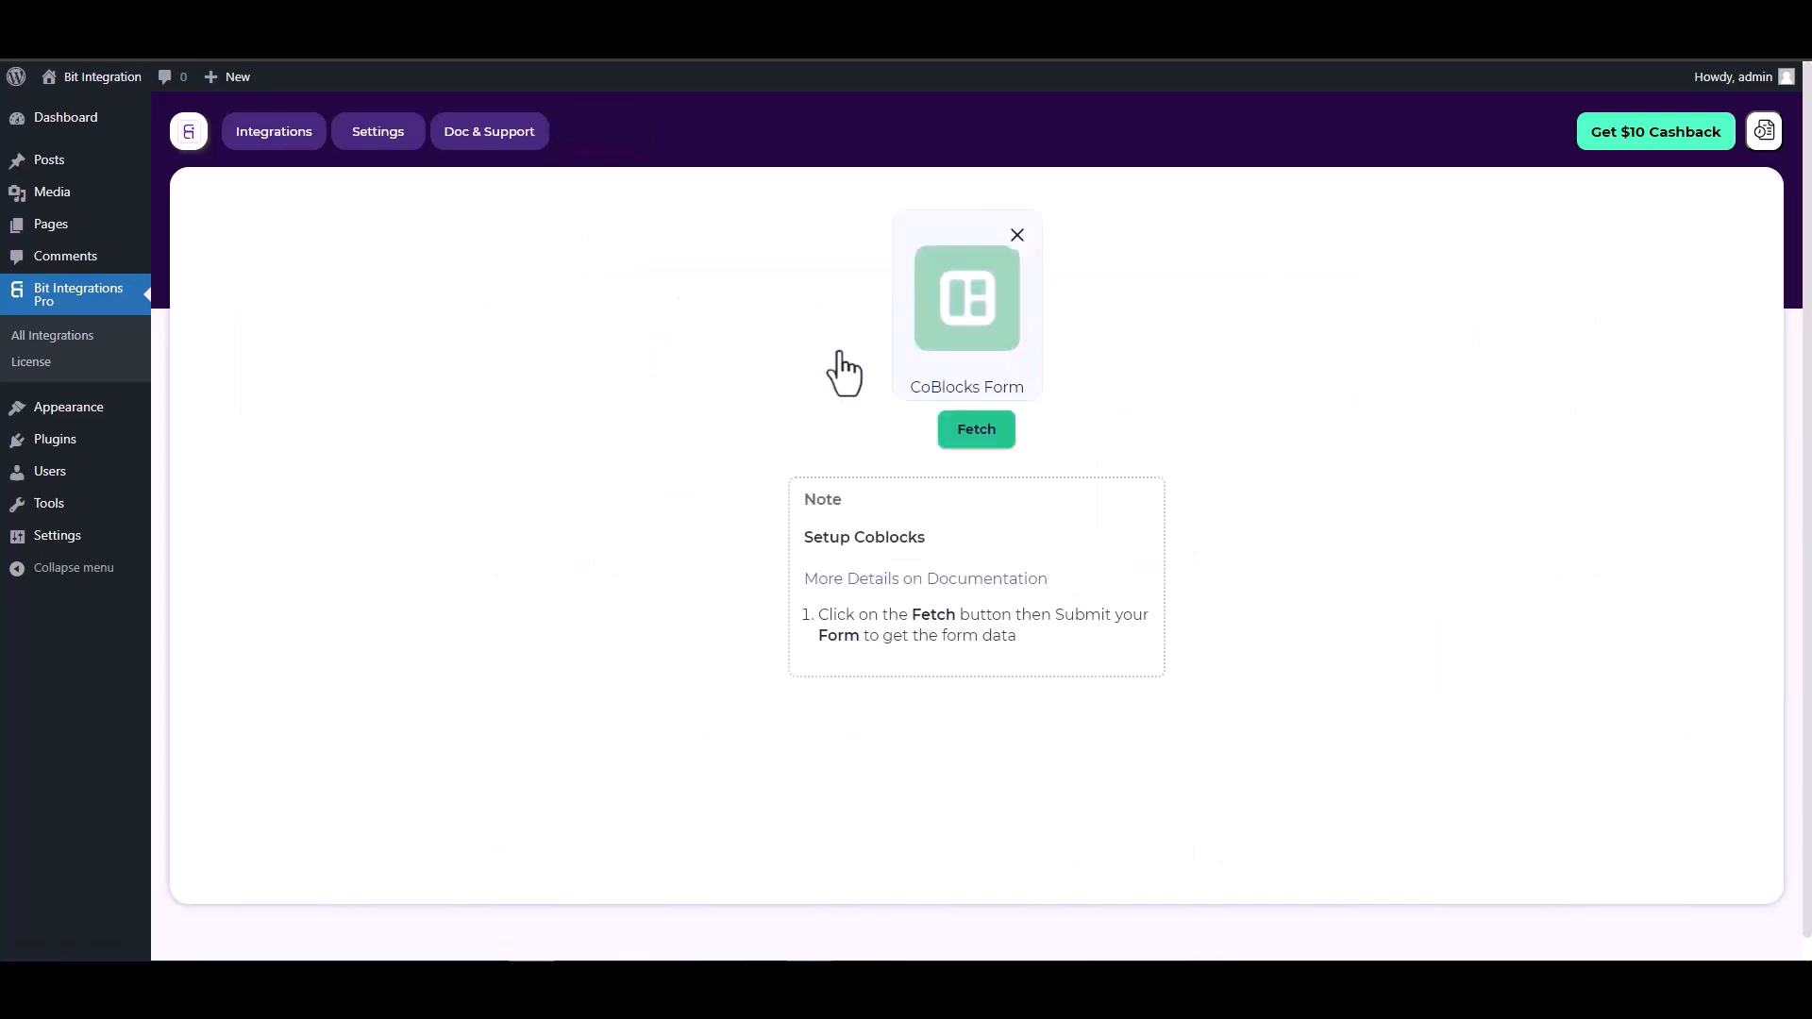
pyautogui.click(953, 436)
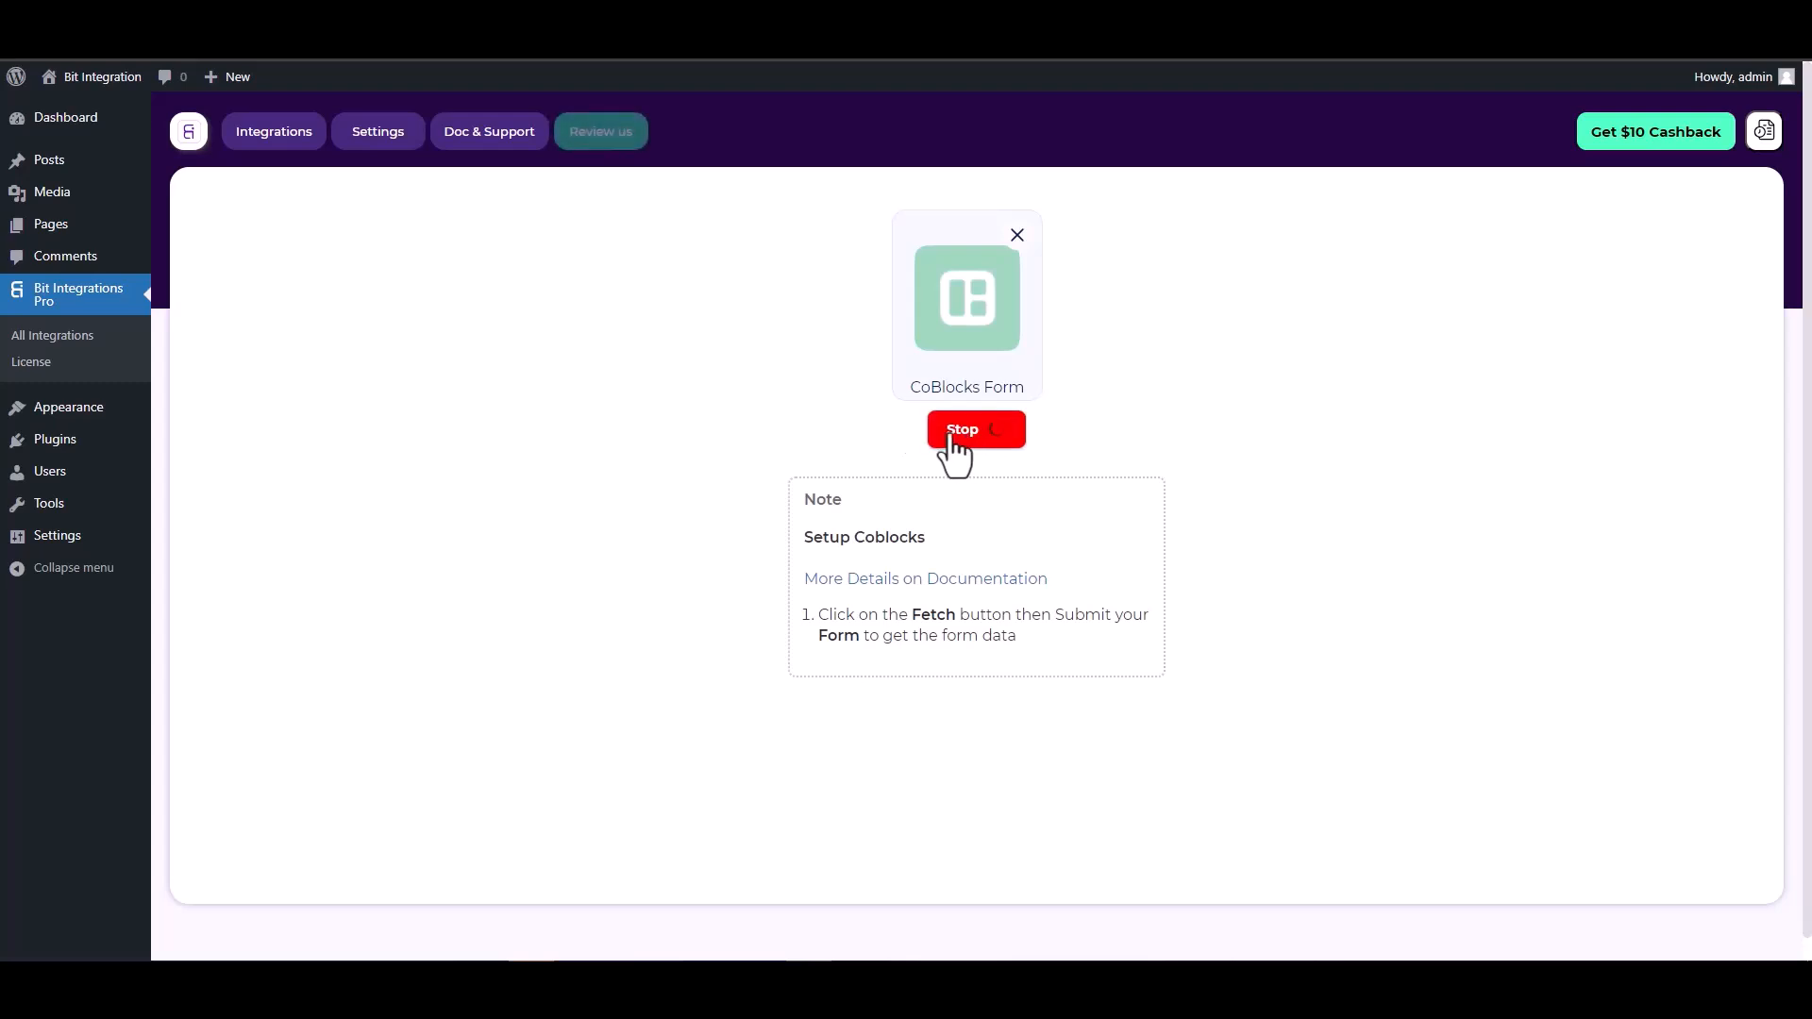
# - On the Coblock form page, inspect the Hidden field's settings in the editor
pyautogui.click(529, 19)
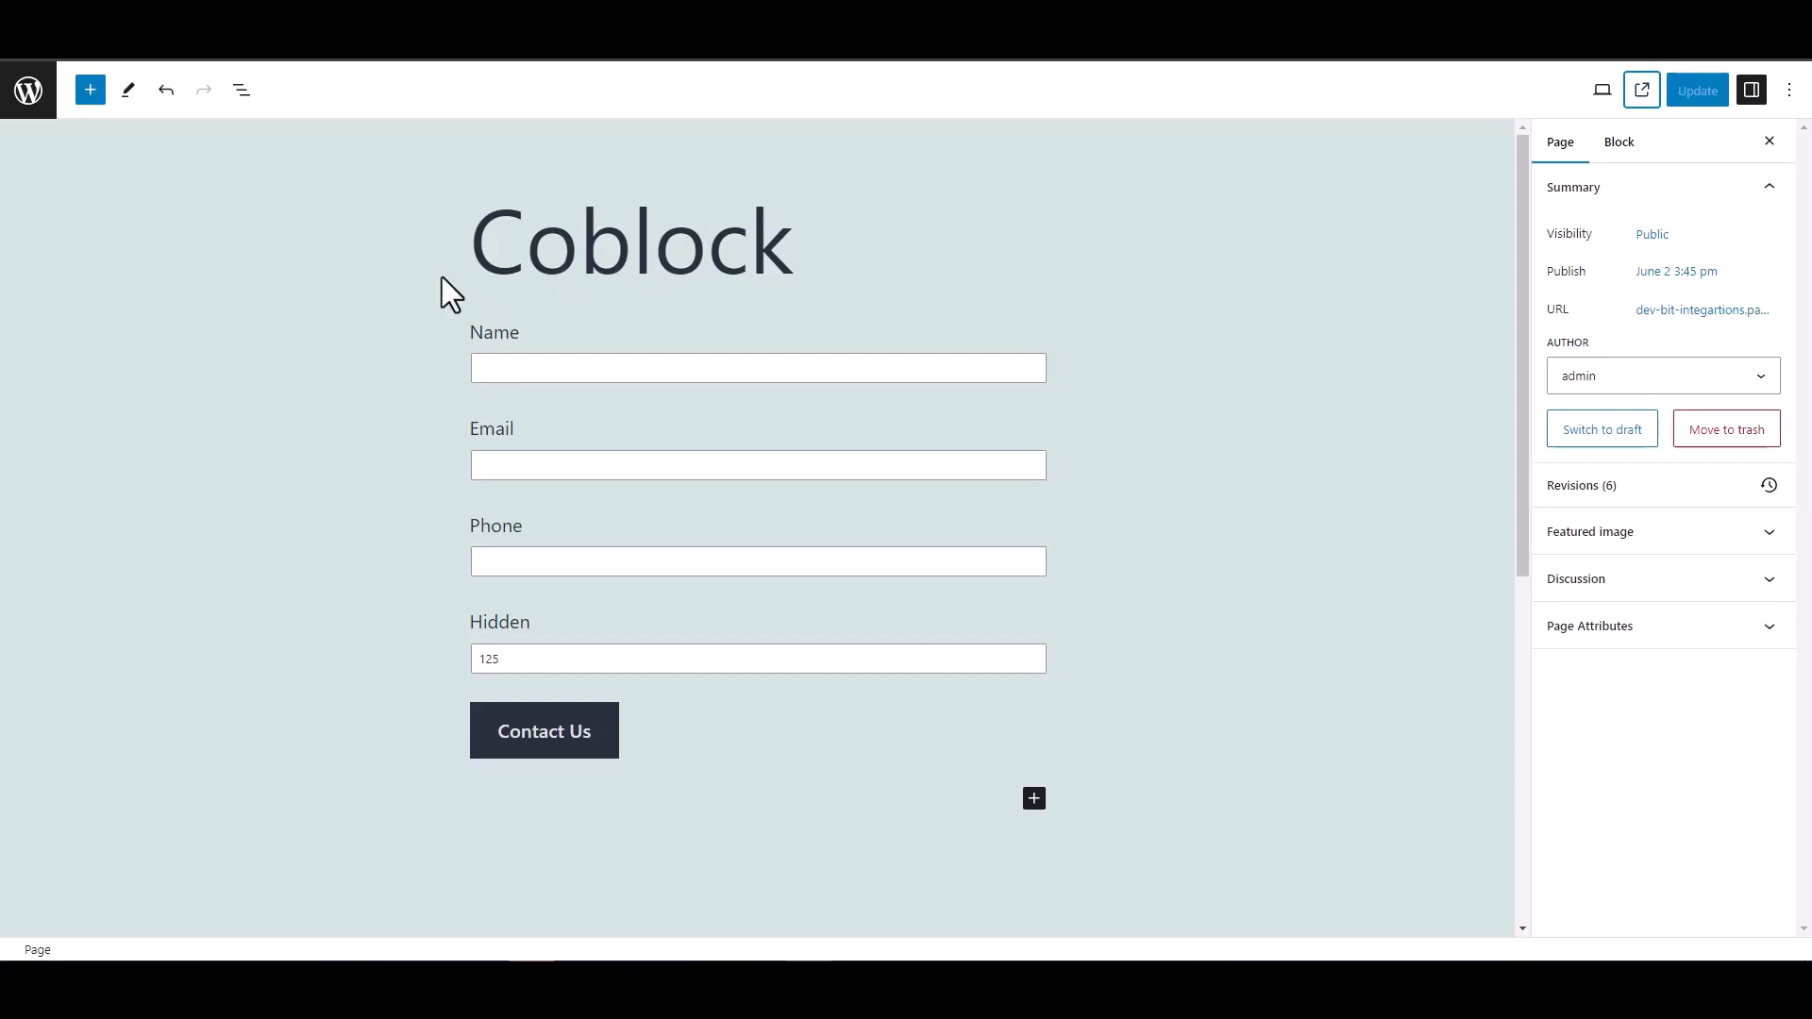
pyautogui.doubleClick(471, 624)
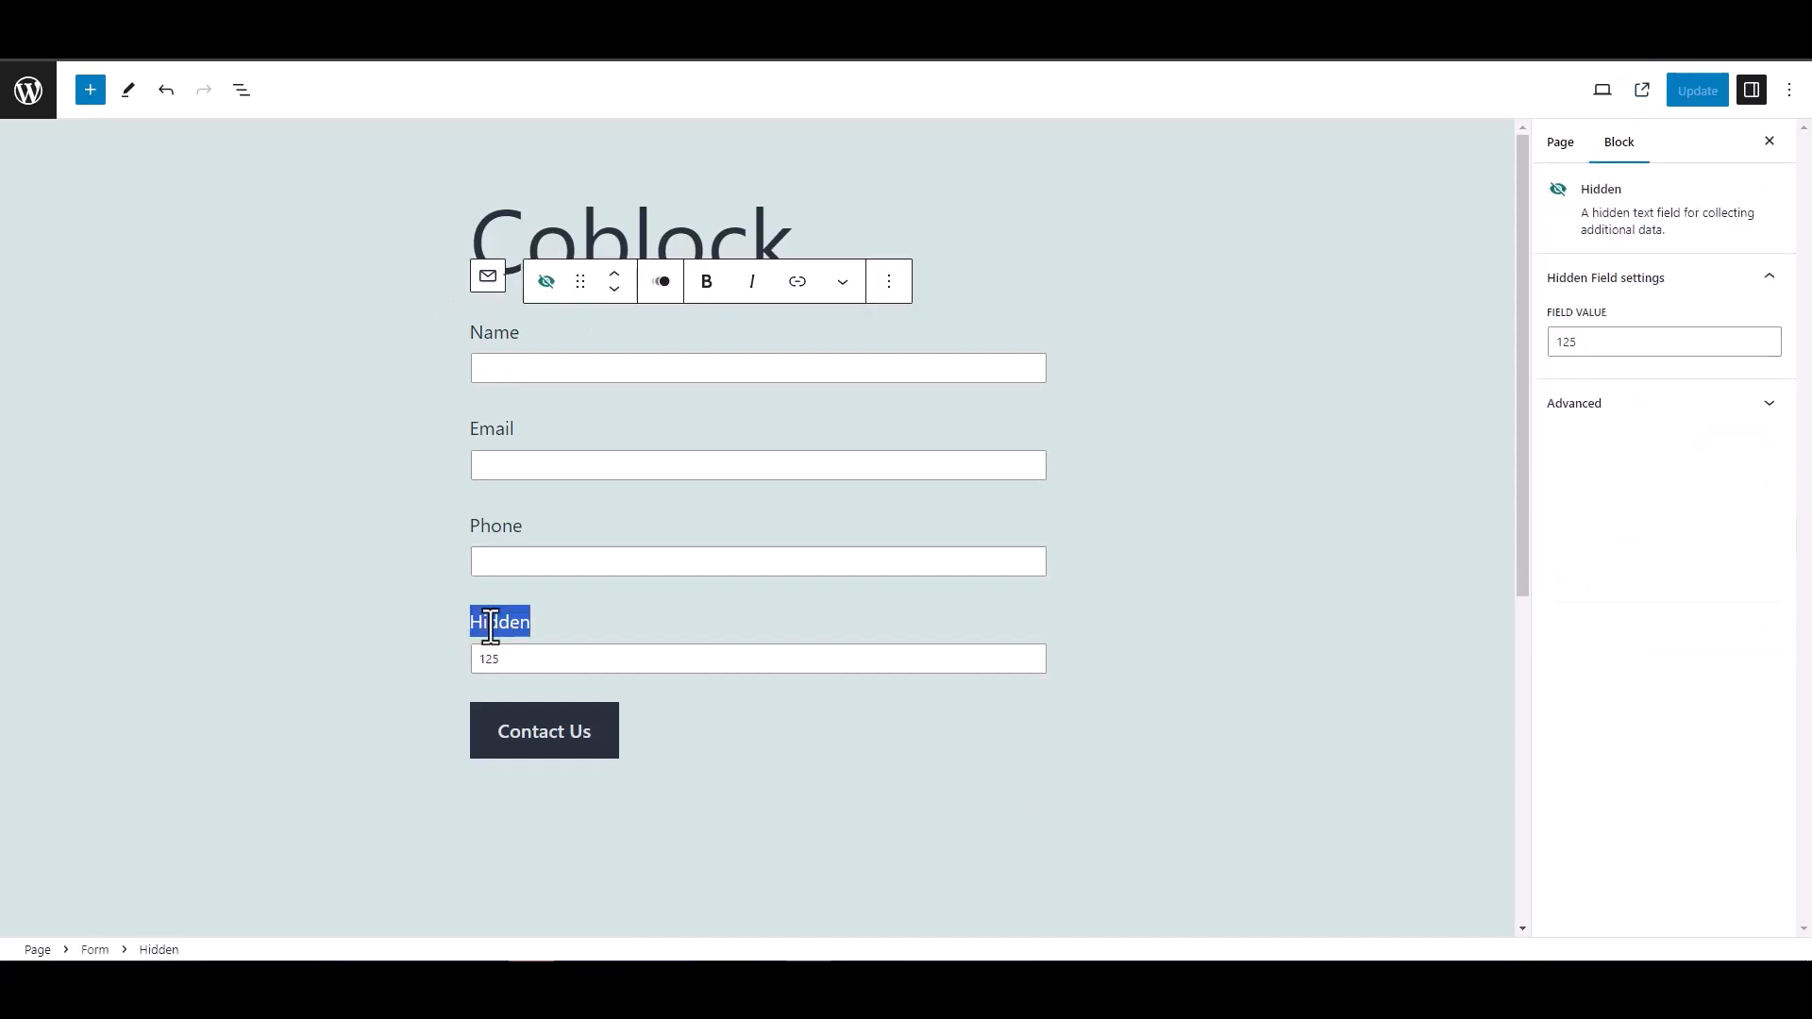
pyautogui.click(392, 597)
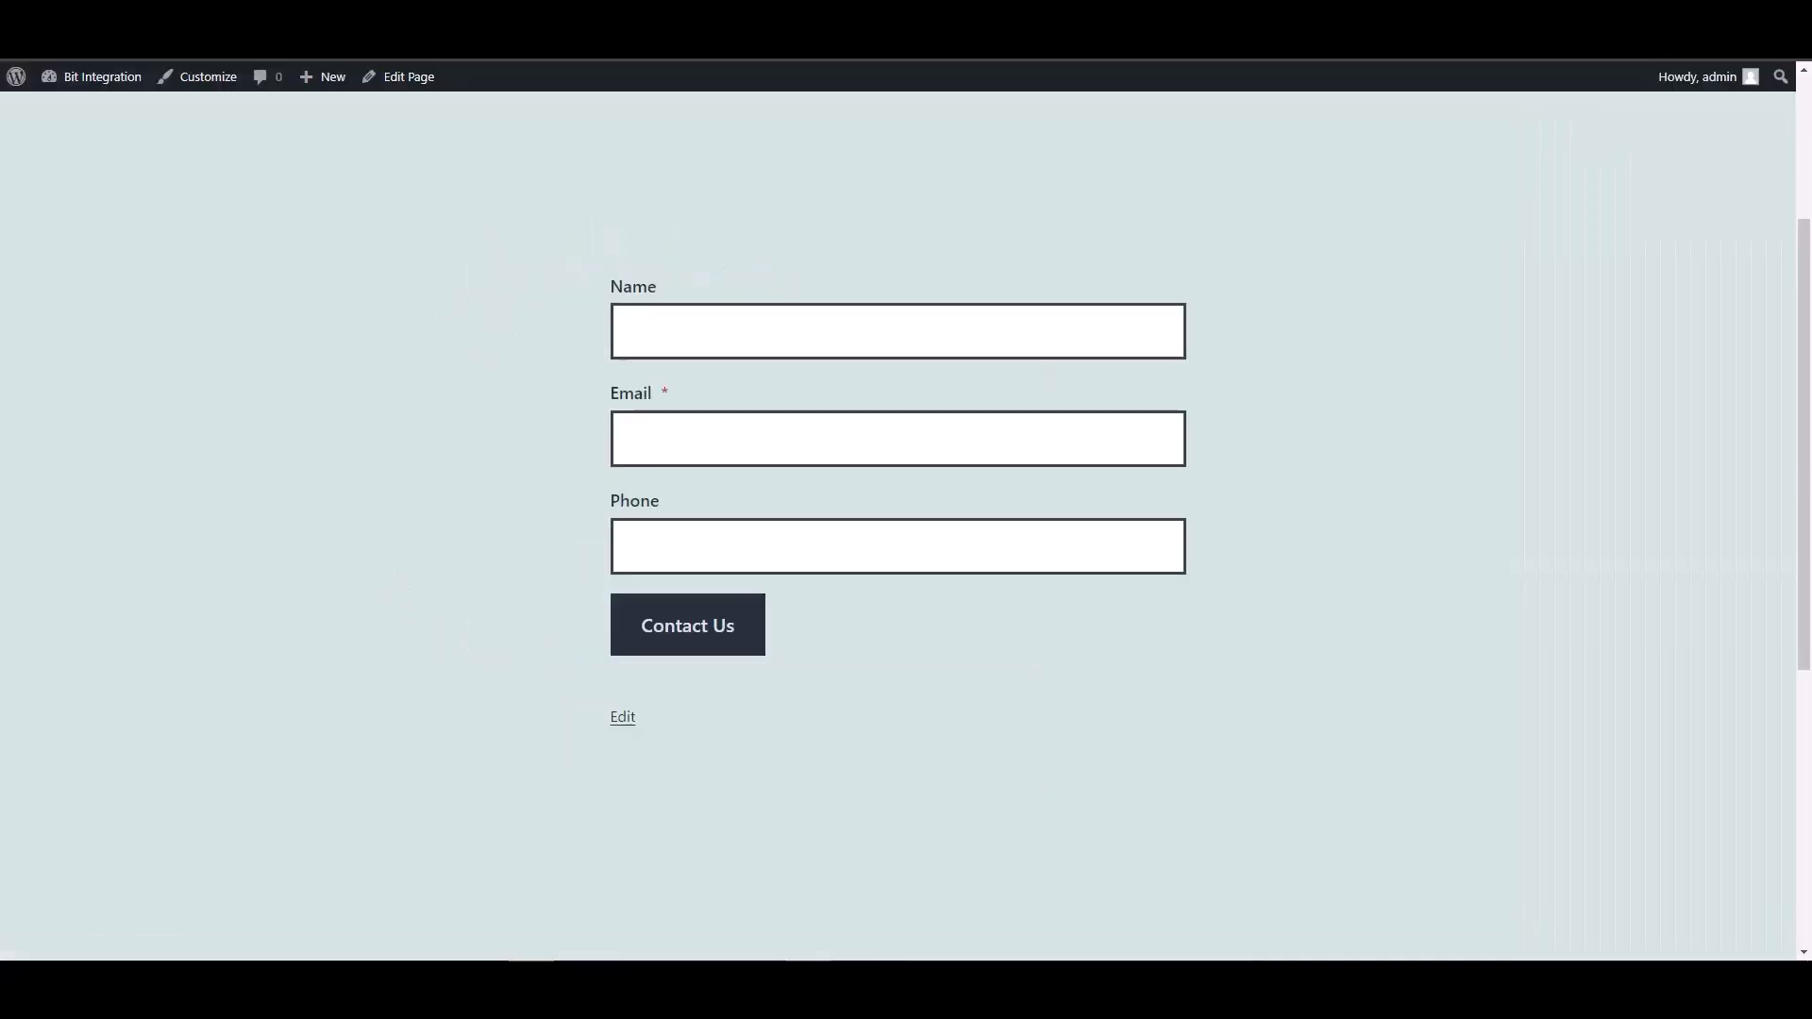
pyautogui.click(683, 336)
pyautogui.write('test')
pyautogui.press('Tab')
pyautogui.write('test@')
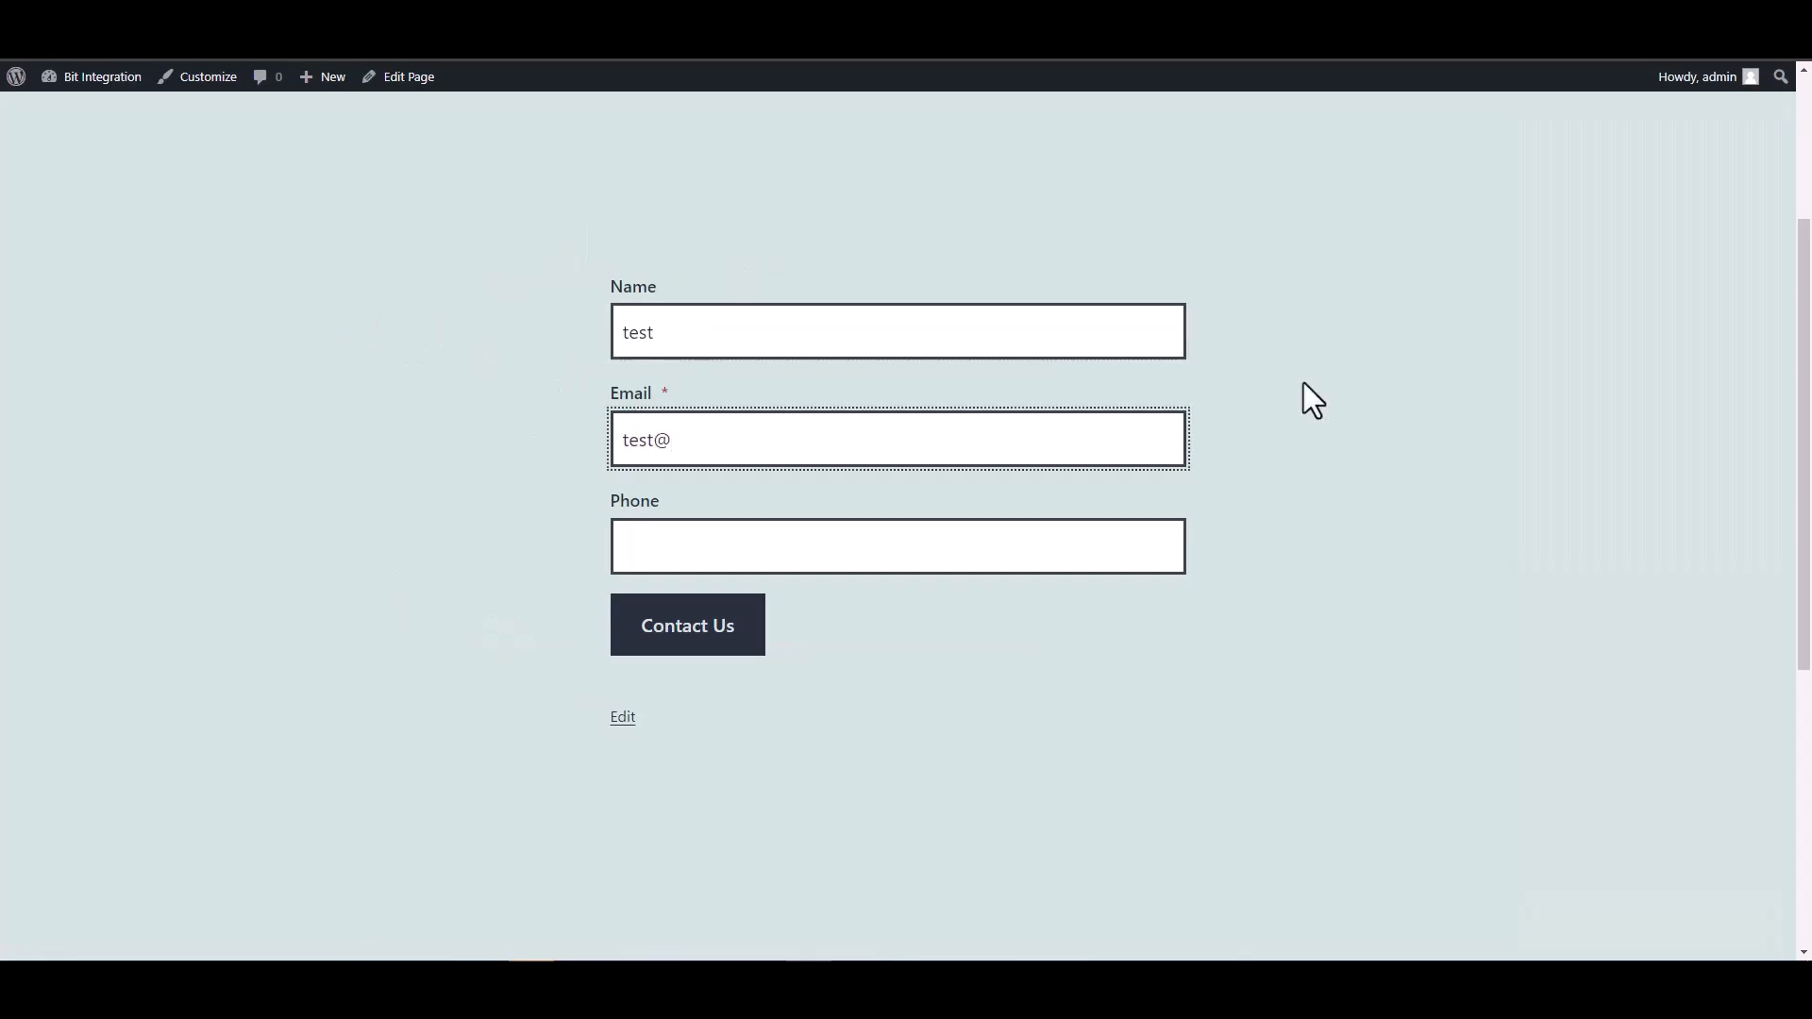
pyautogui.write('test.com')
pyautogui.click(1085, 550)
pyautogui.write('12345678')
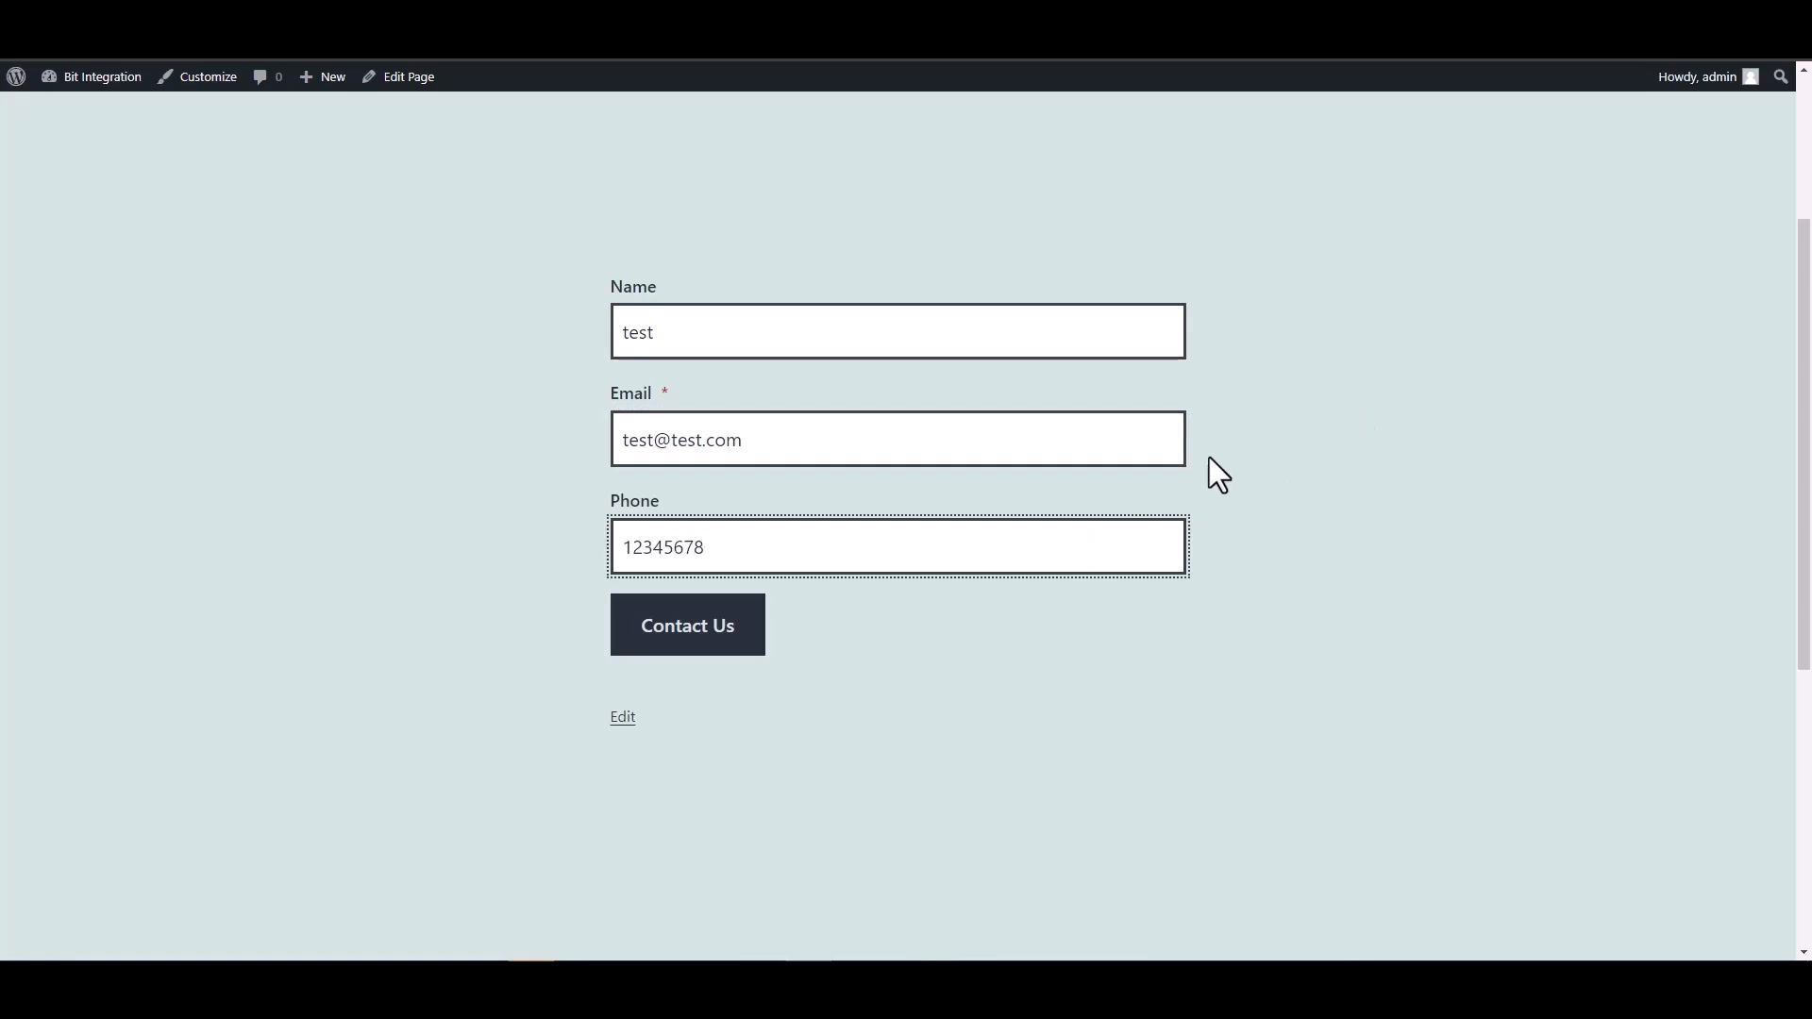
pyautogui.click(750, 640)
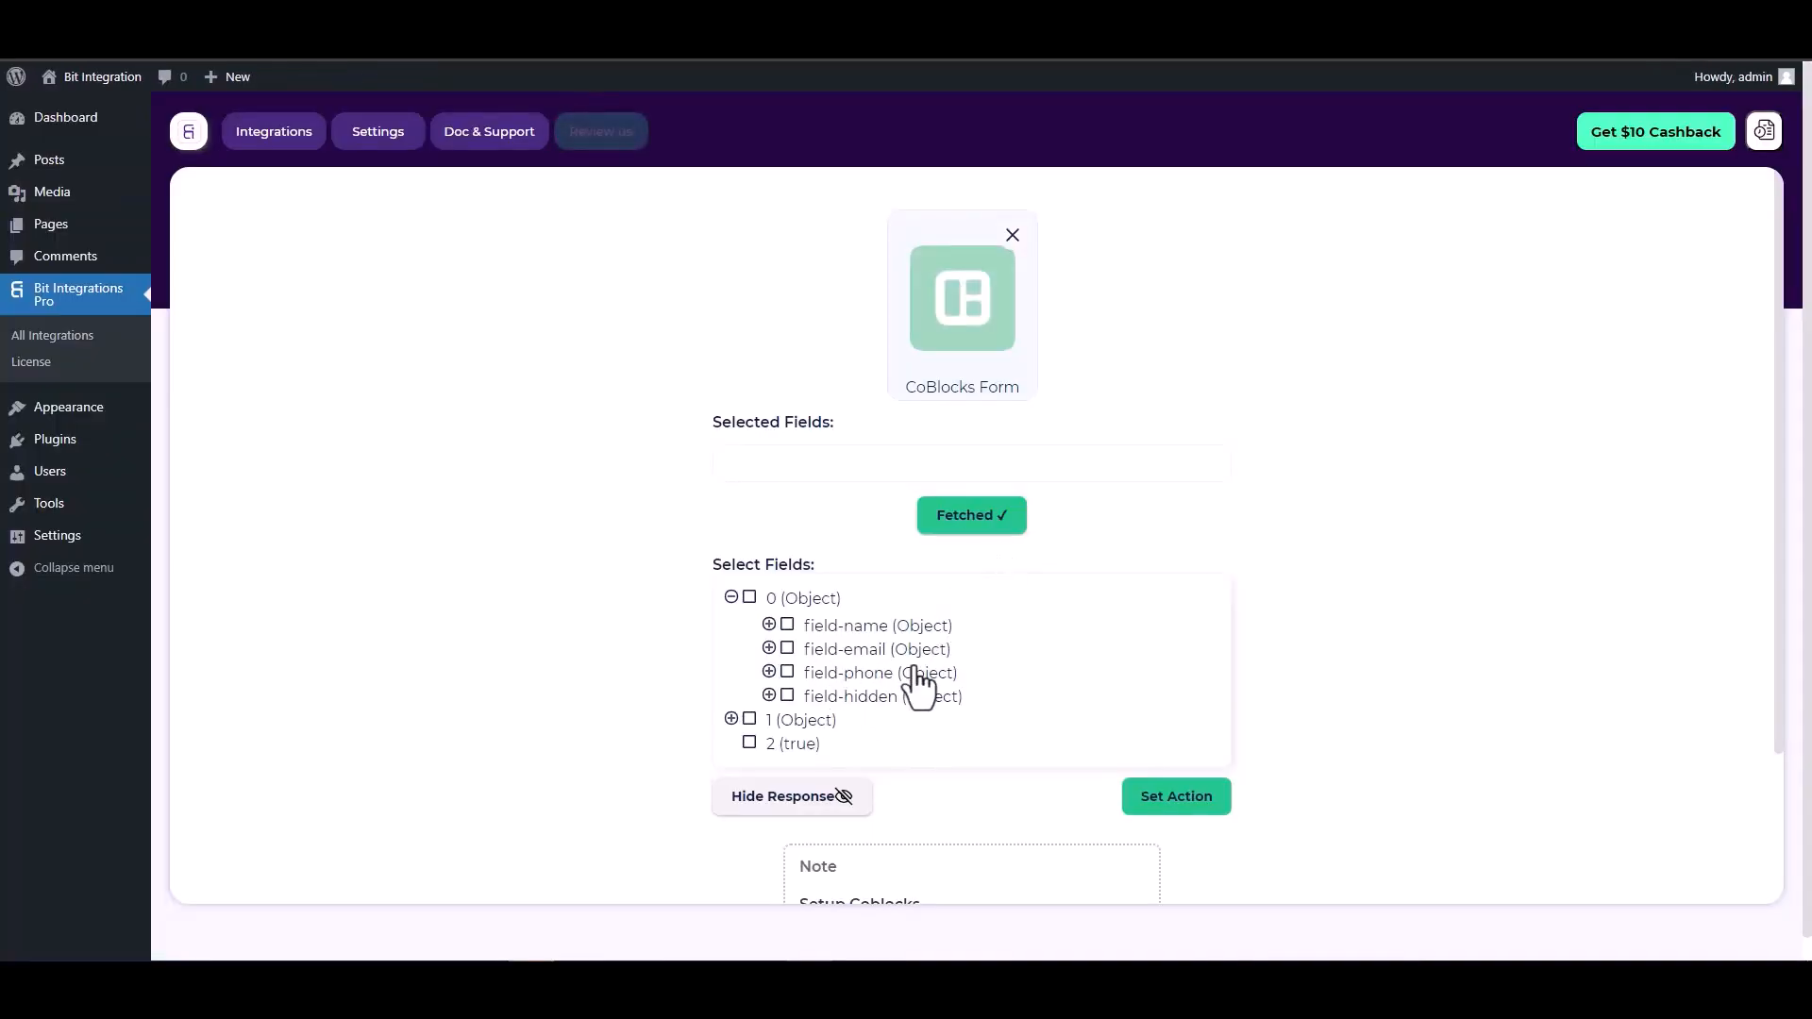
# - Select field-name, field-email, field-phone and field-hidden from the fetched fields
pyautogui.click(787, 627)
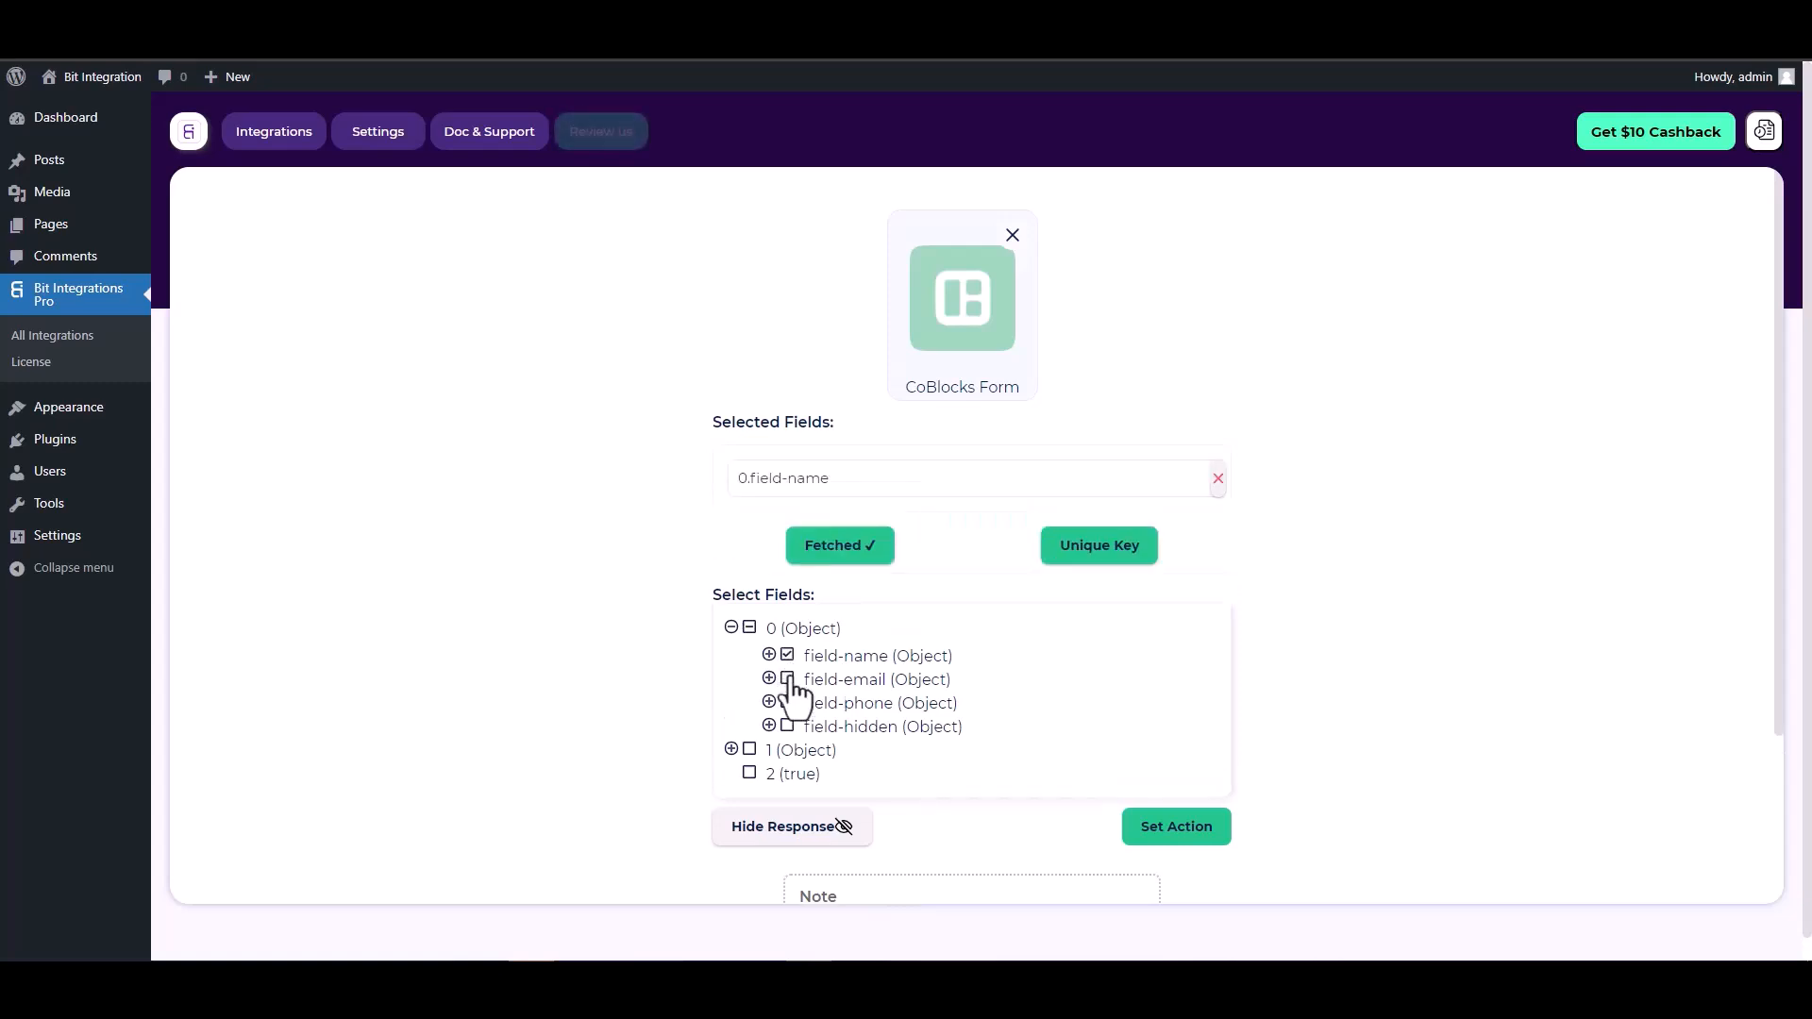
pyautogui.click(788, 724)
pyautogui.click(787, 751)
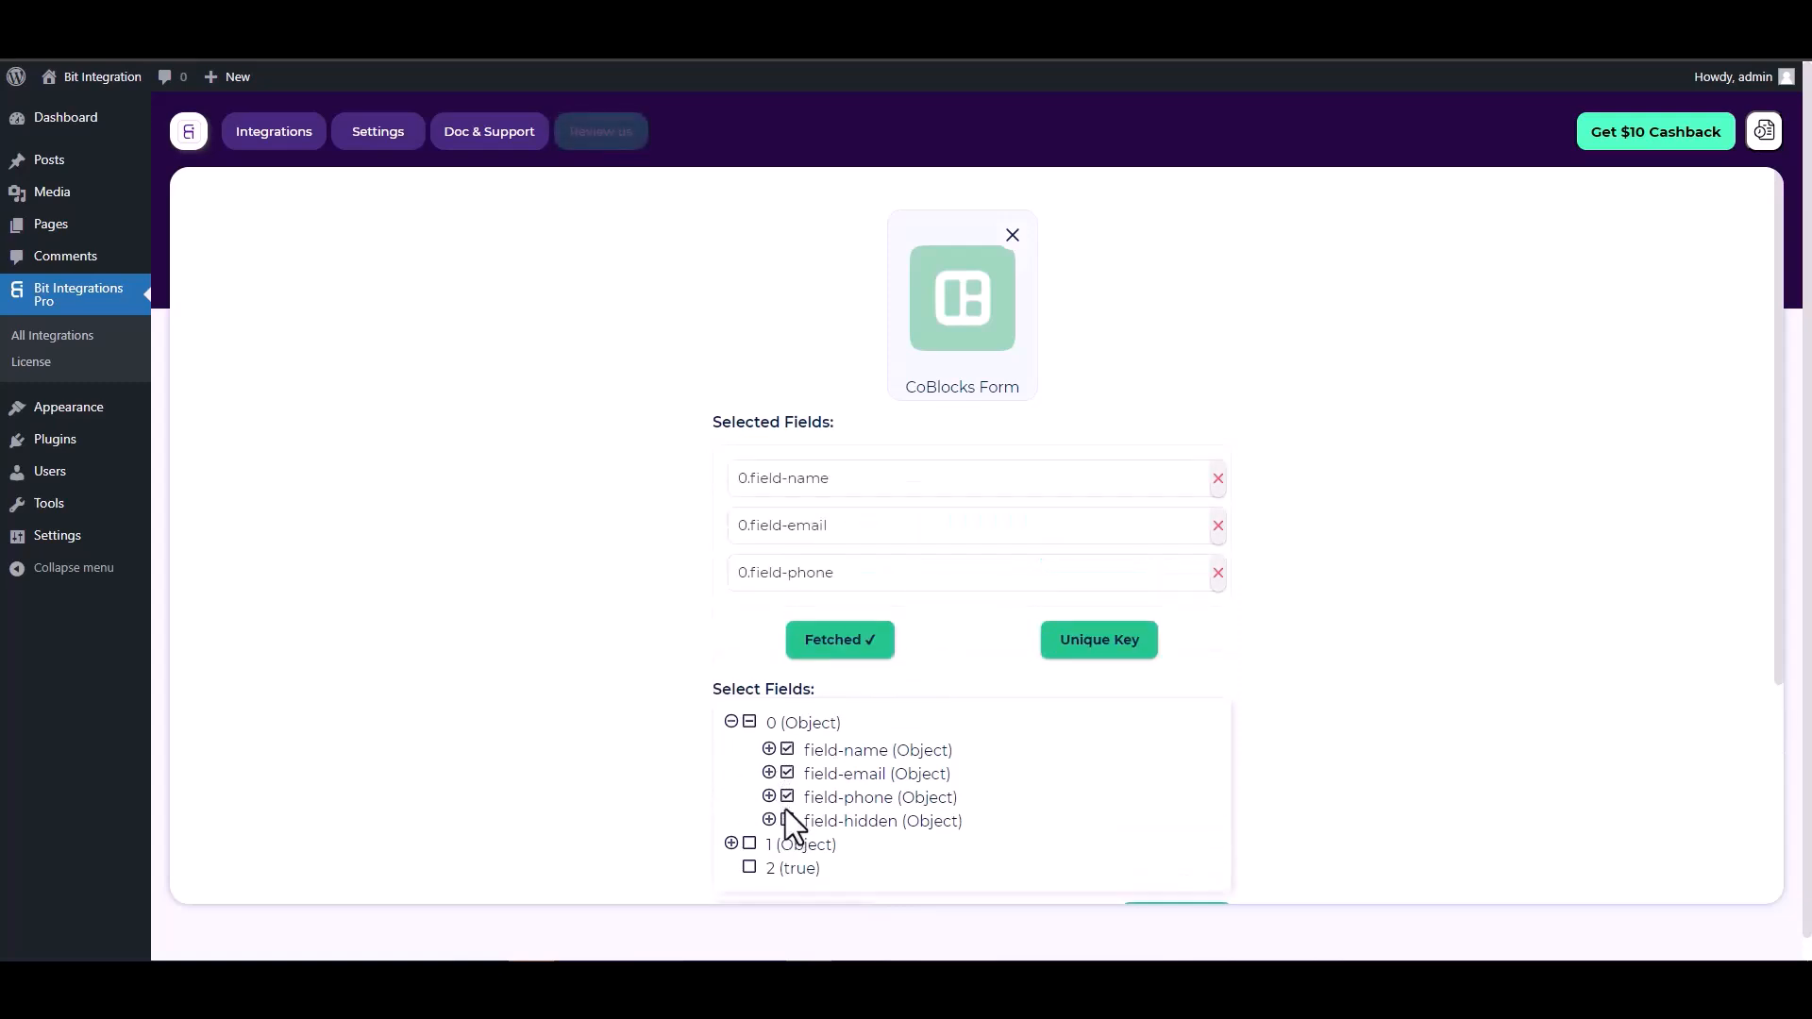
pyautogui.click(788, 821)
pyautogui.scroll(-1, 966, 579)
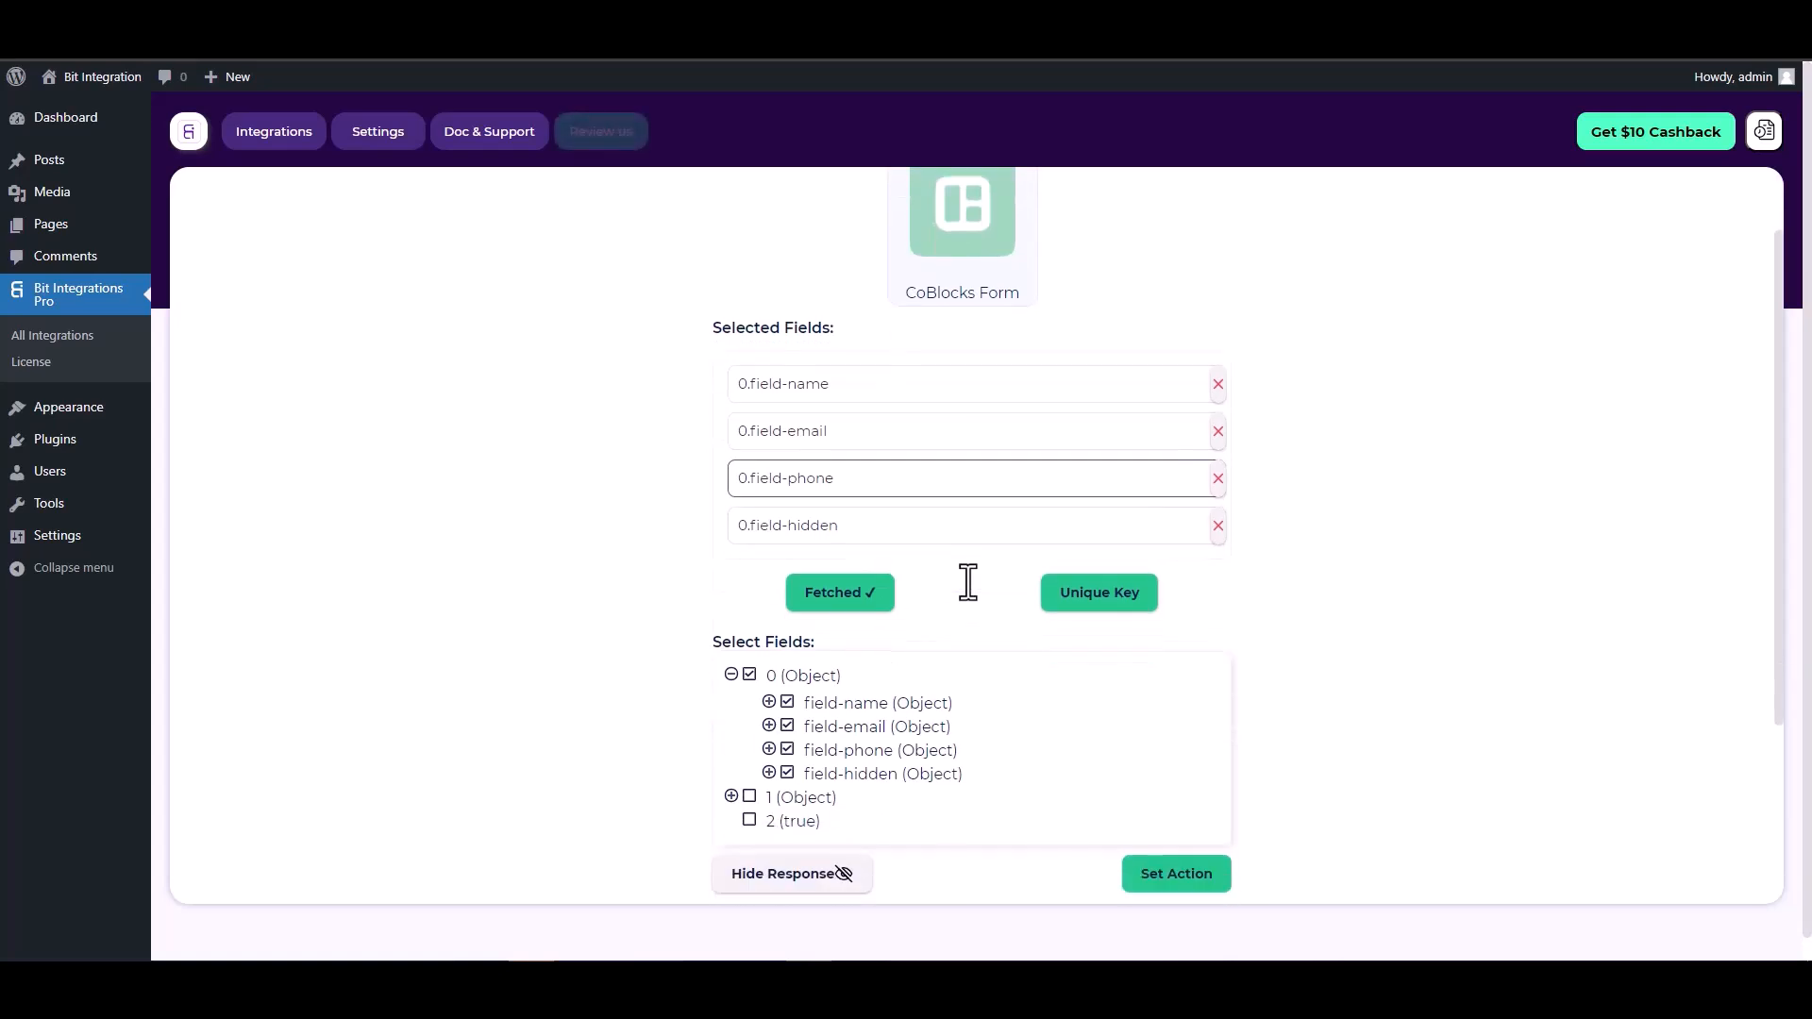
# - Set 0.field-hidden as the unique primary key
pyautogui.click(1092, 611)
pyautogui.click(988, 525)
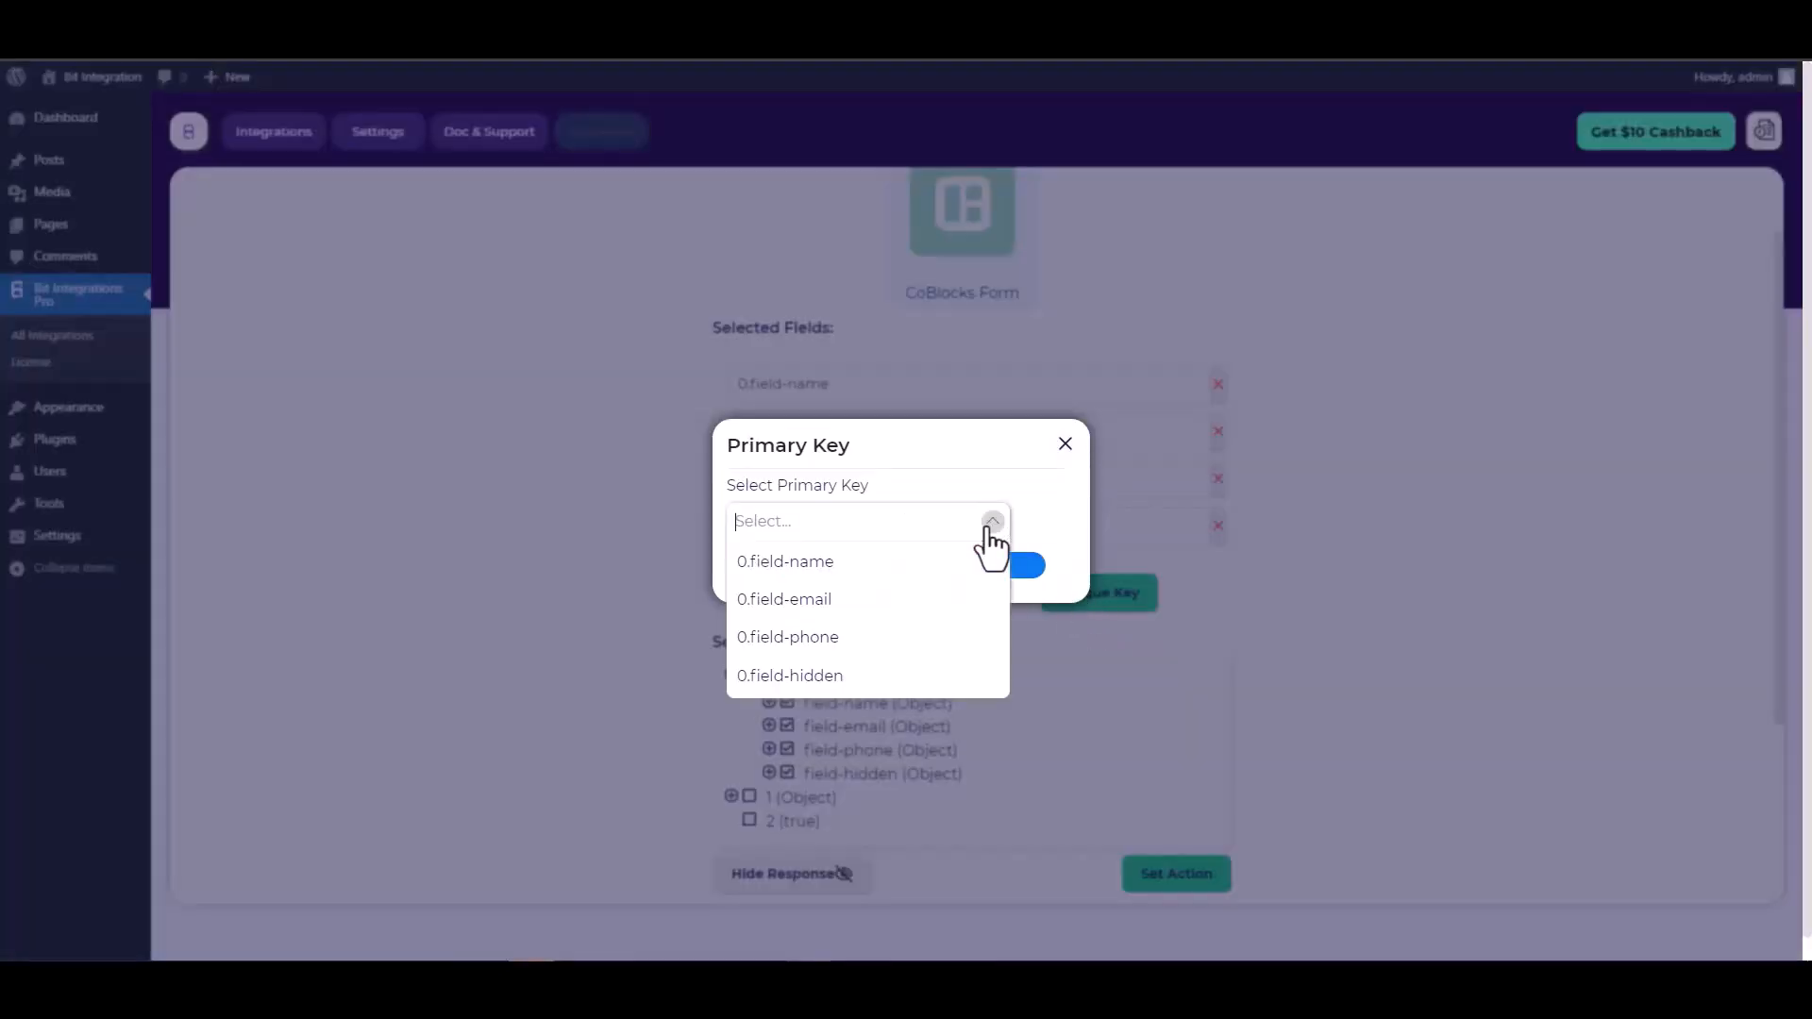
pyautogui.click(805, 675)
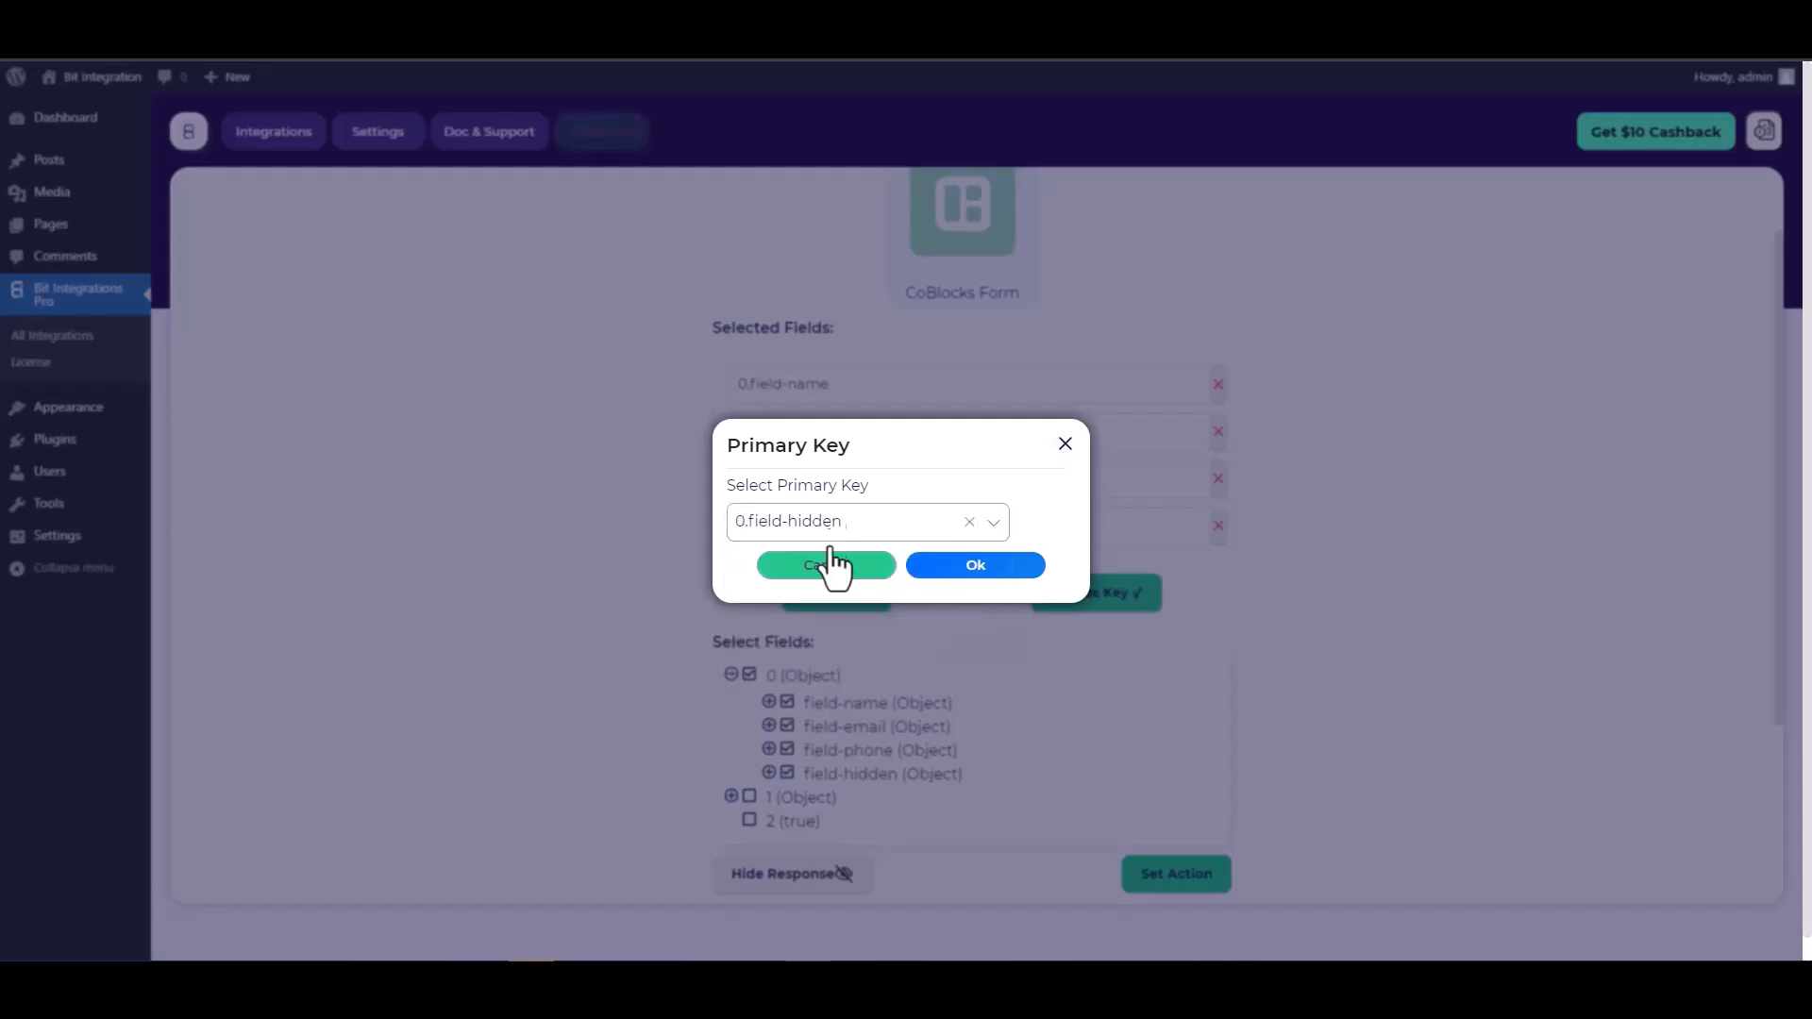
pyautogui.click(982, 578)
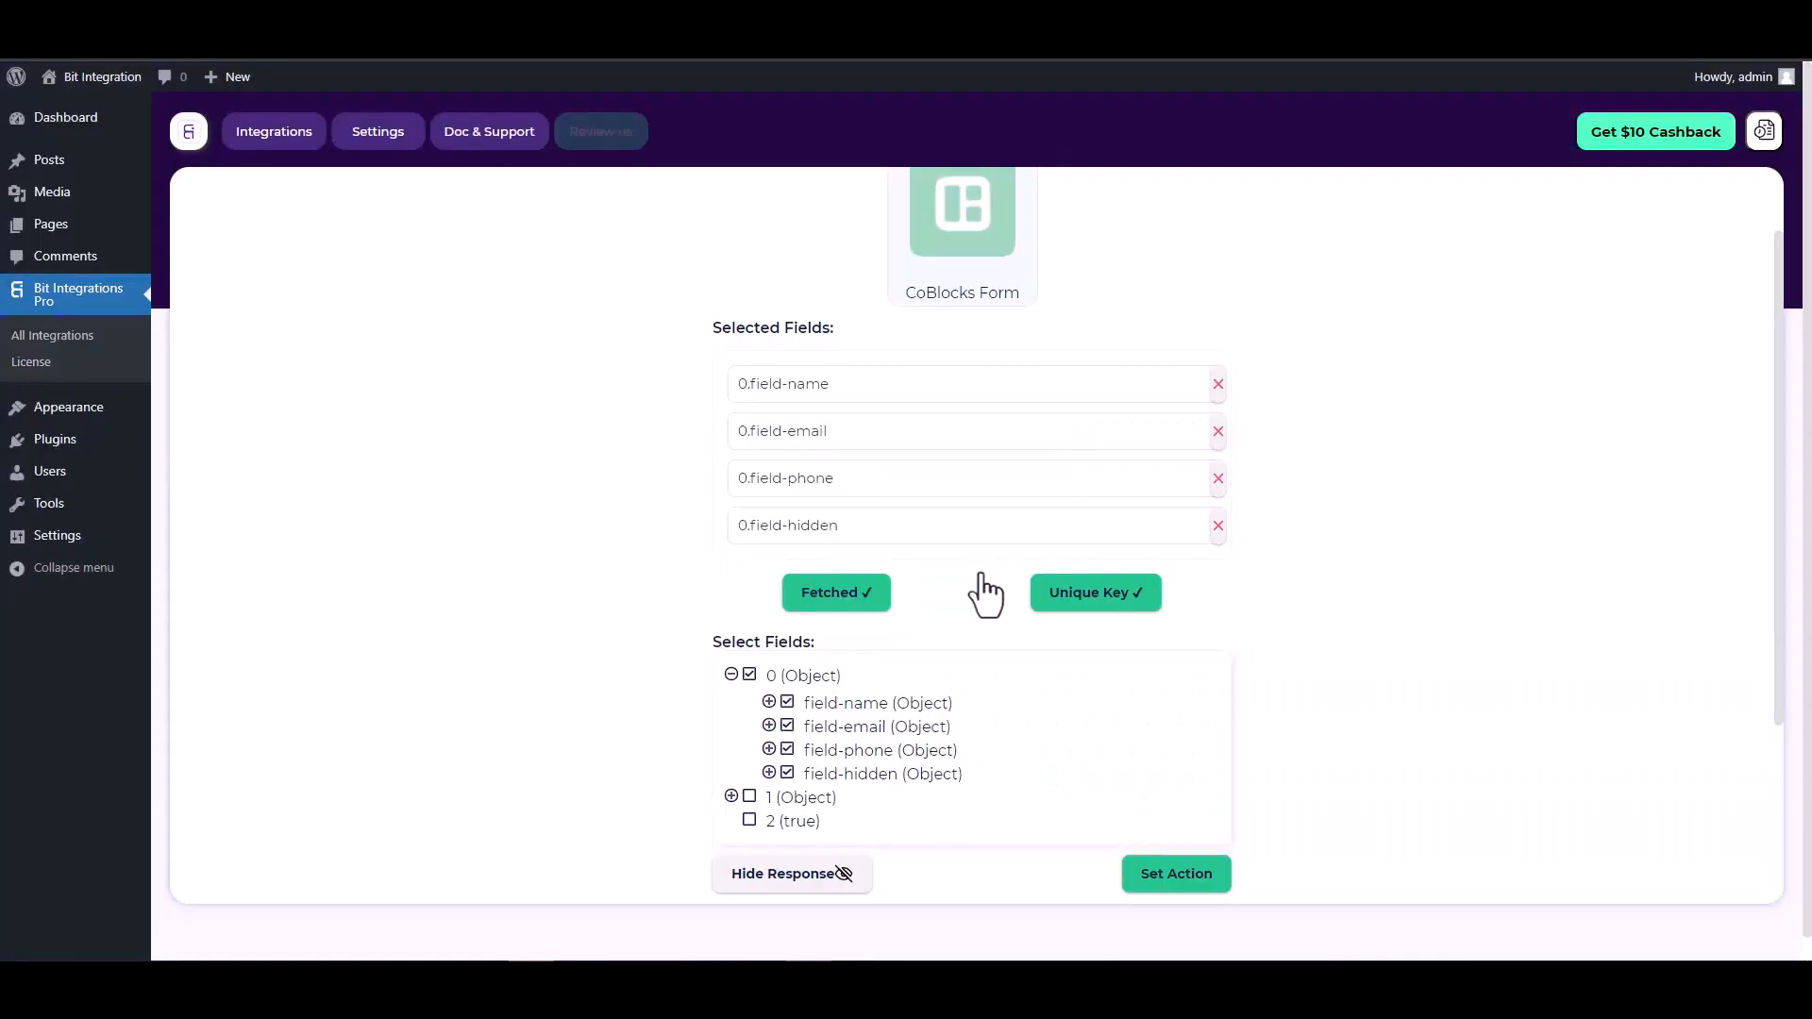
pyautogui.scroll(-2, 954, 570)
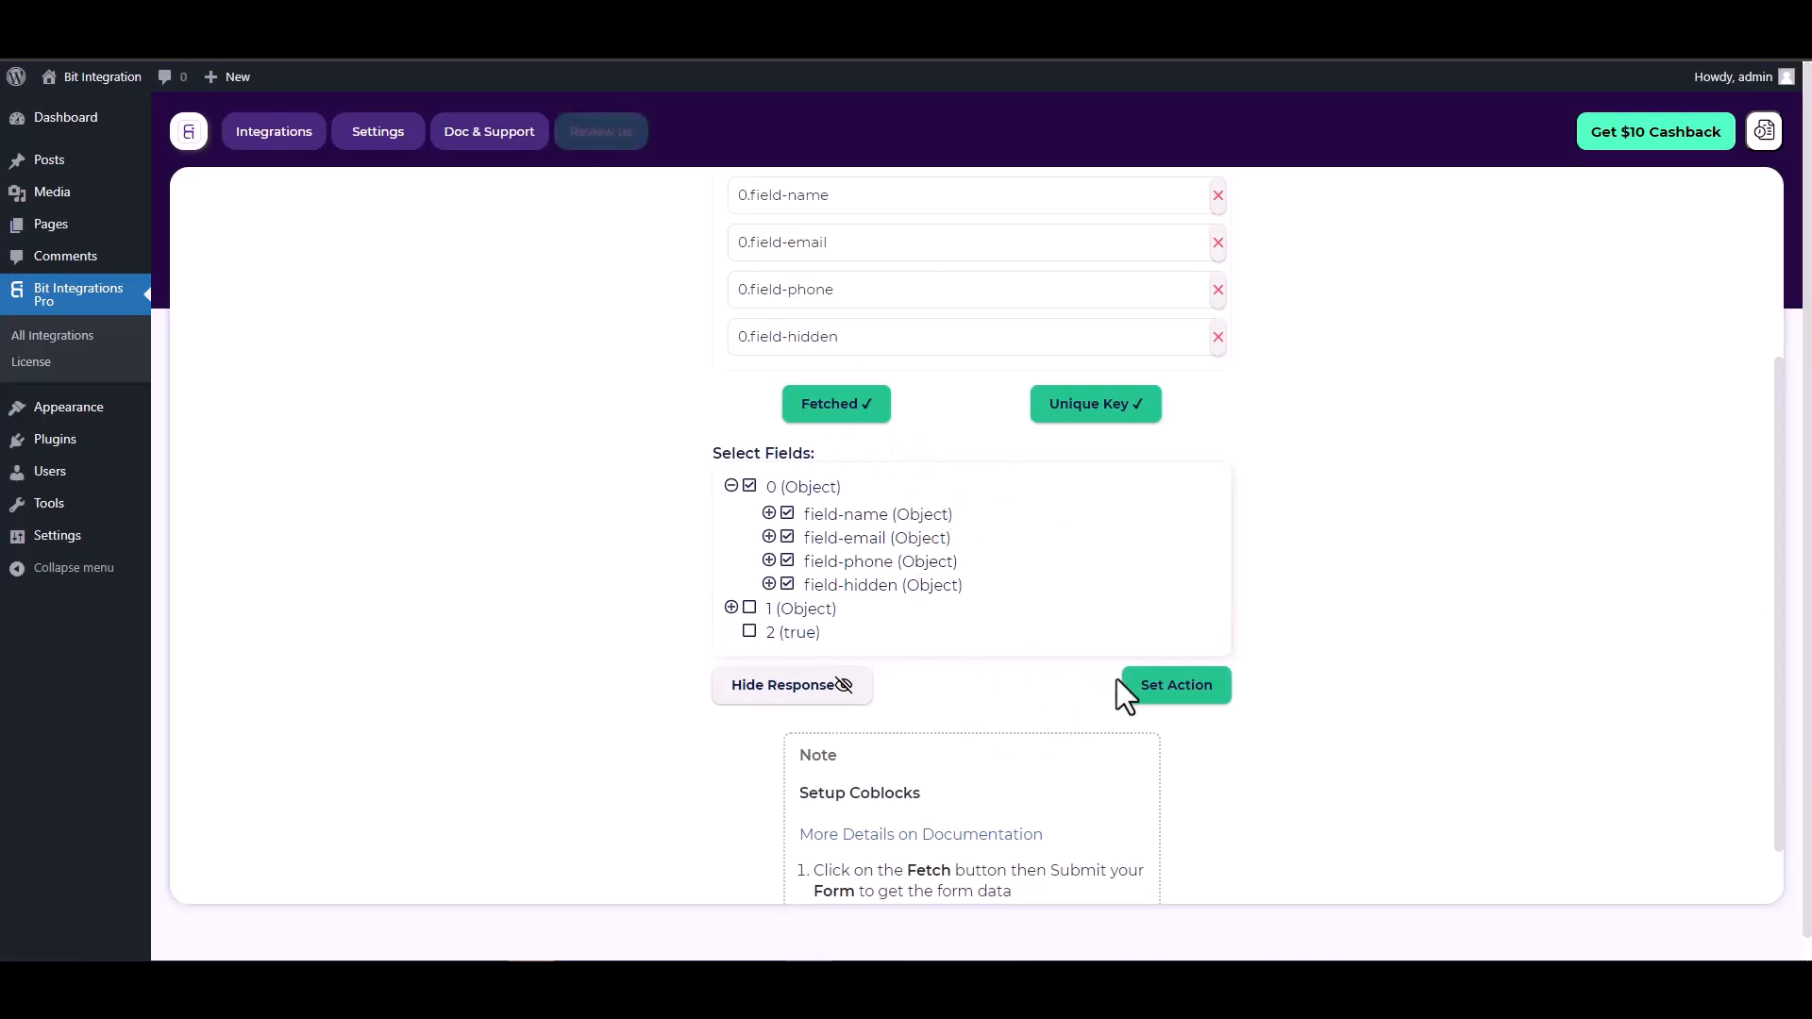
# - Search 'sales', choose Salesforce as the action, and review its Integration Name and client credential fields
pyautogui.click(1180, 700)
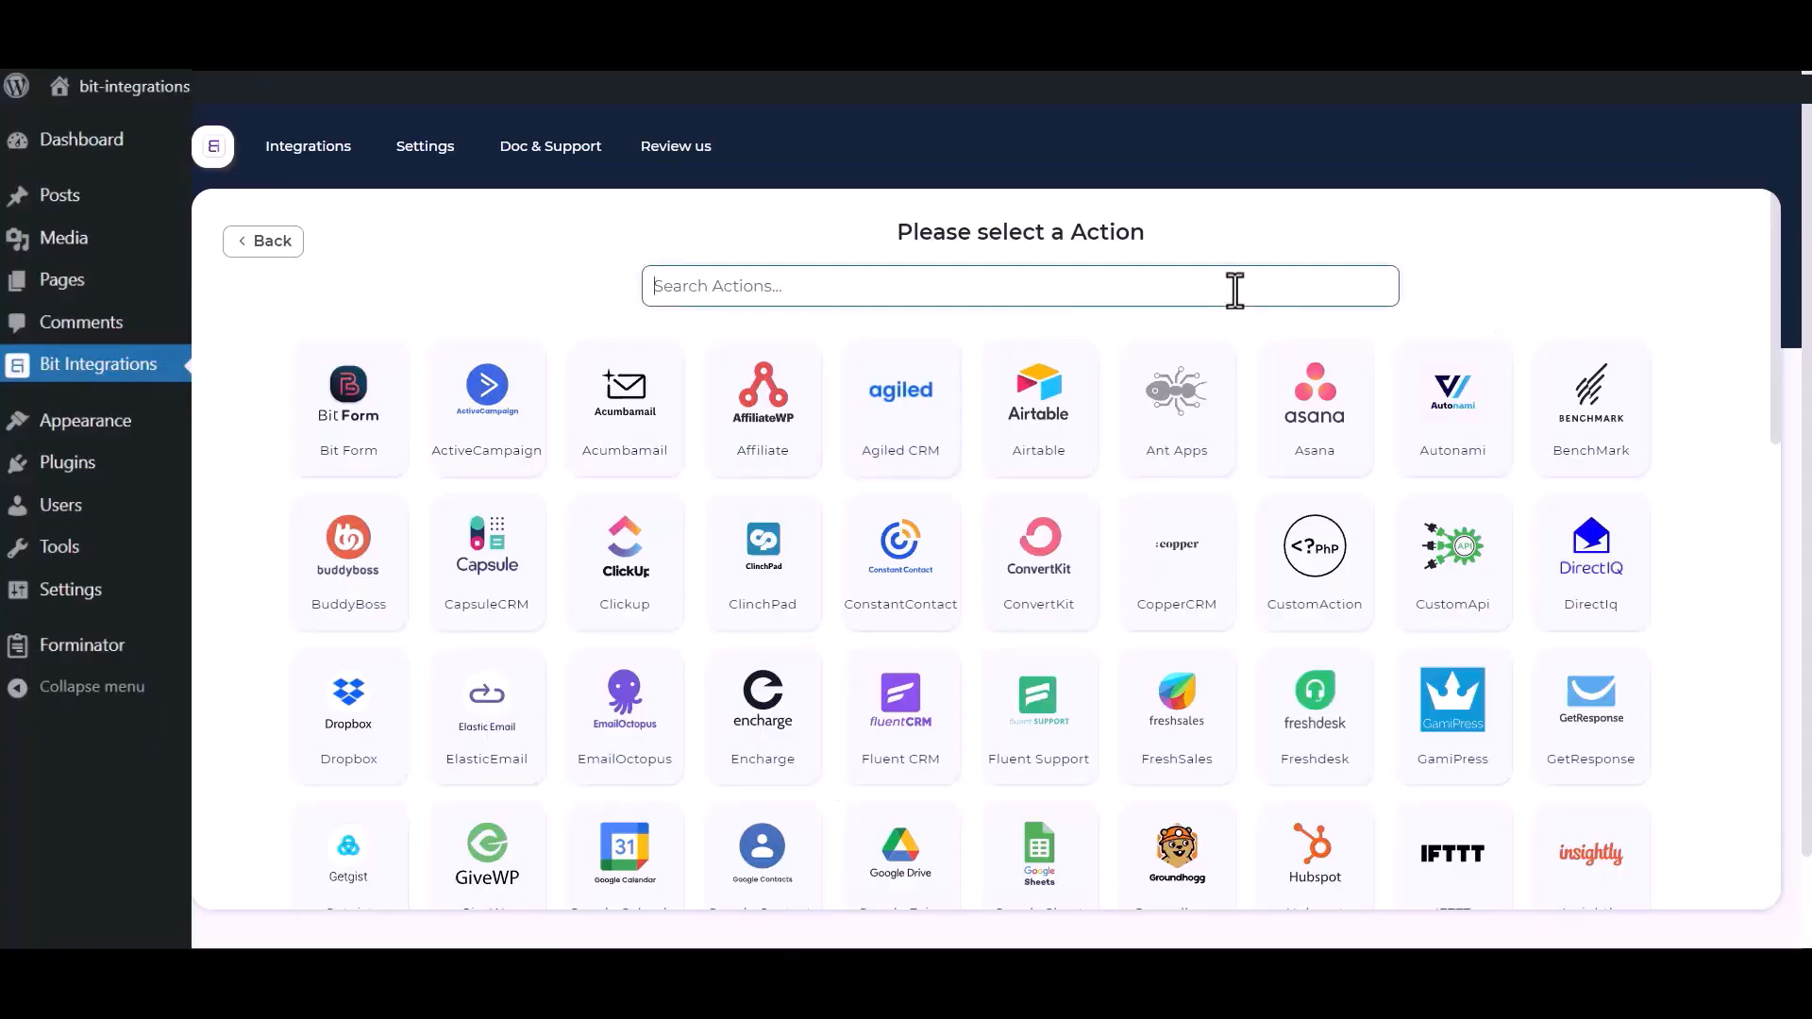
pyautogui.write('sales')
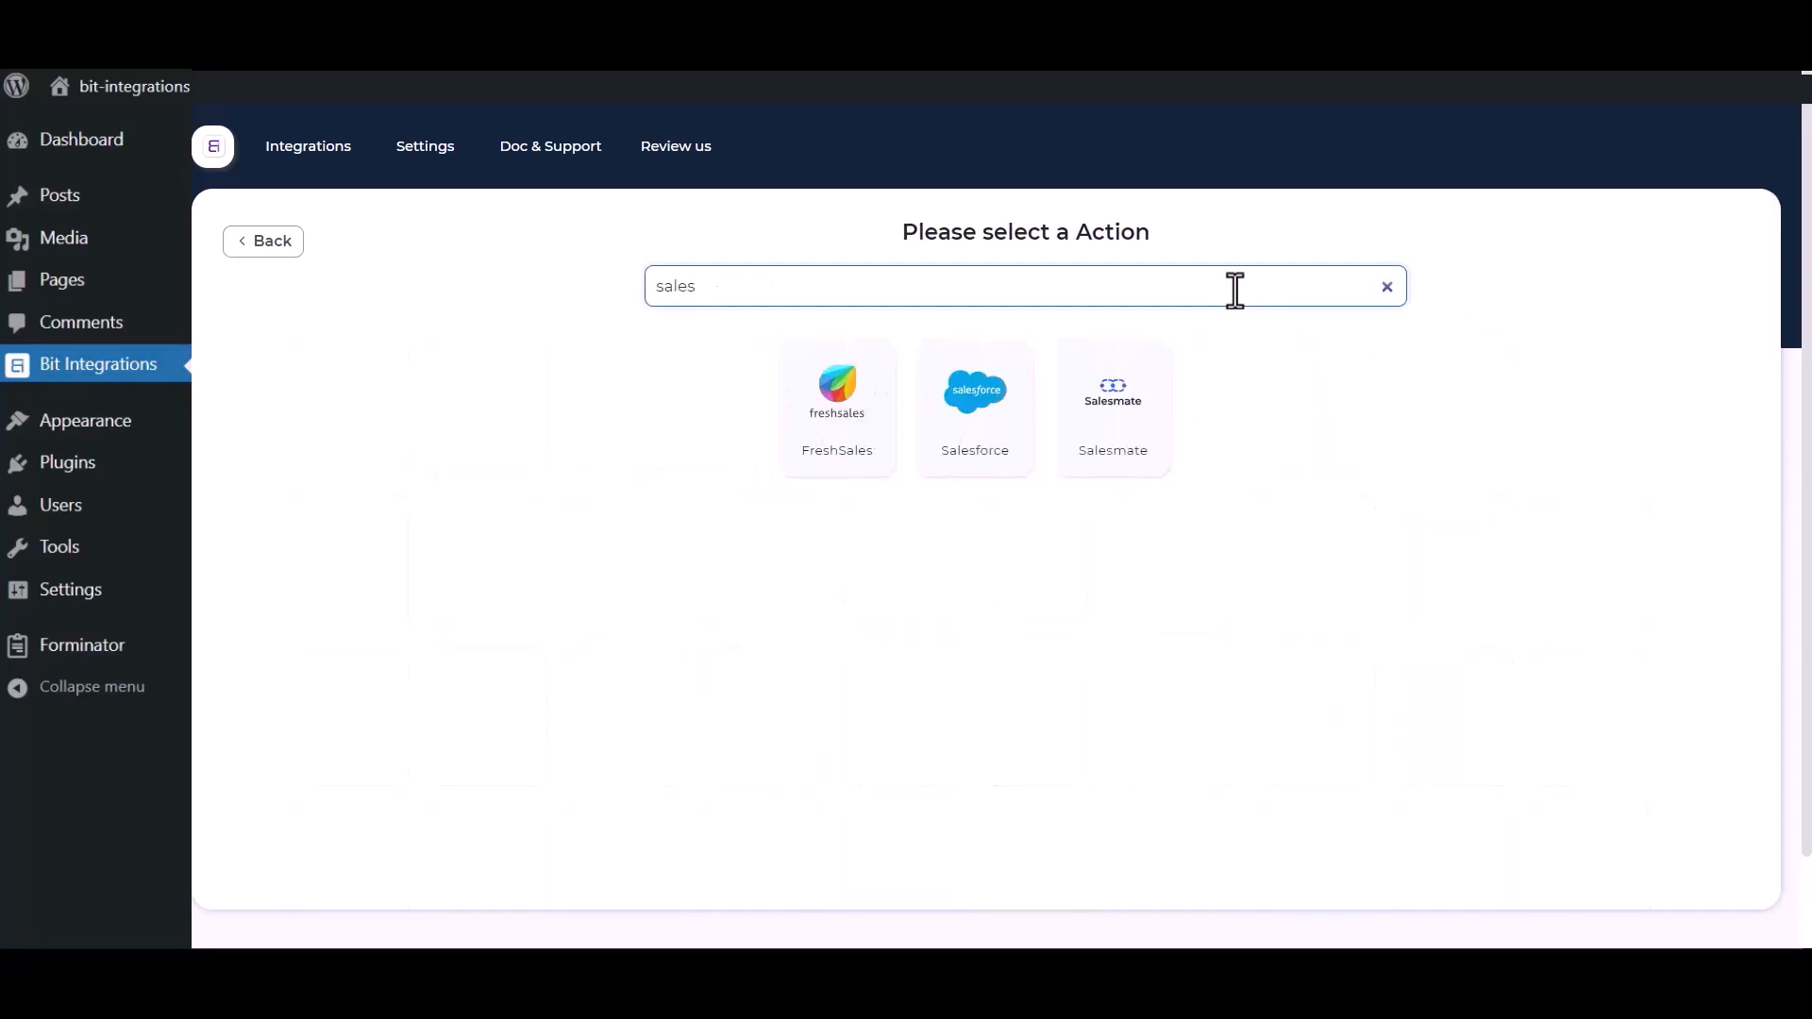
pyautogui.click(960, 441)
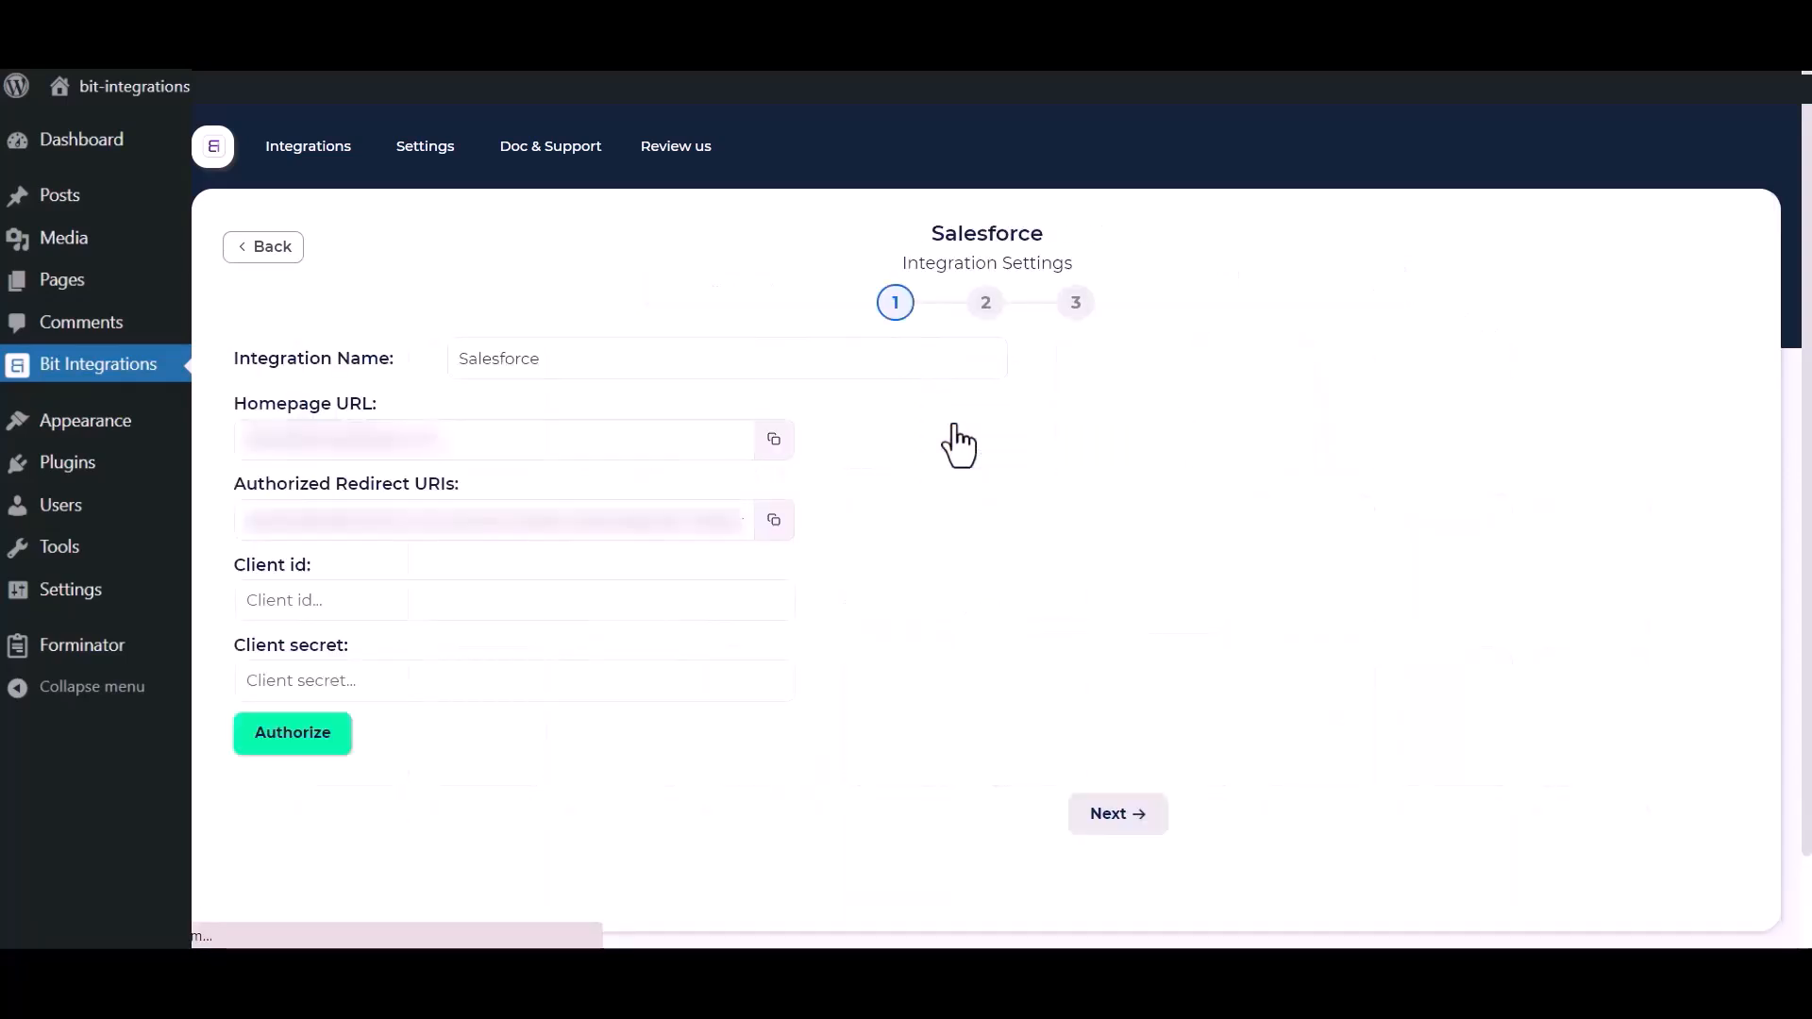
pyautogui.moveTo(589, 358); pyautogui.dragTo(446, 357)
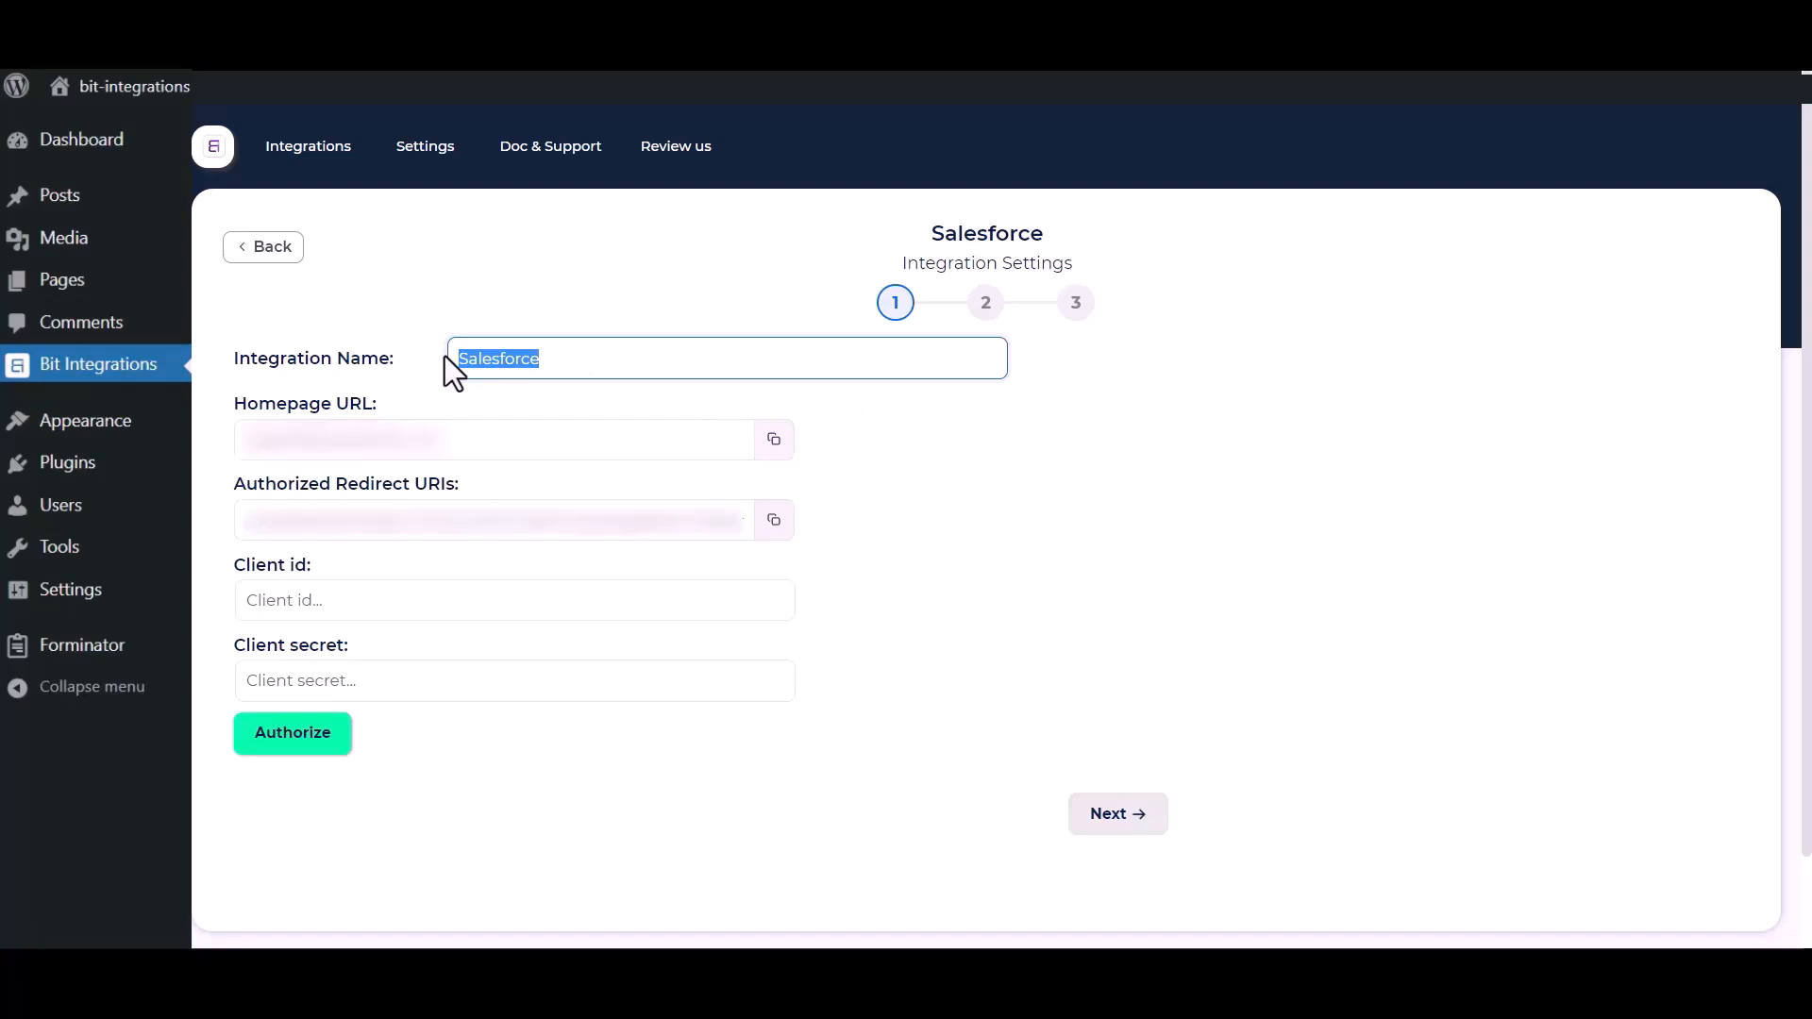
pyautogui.click(1101, 661)
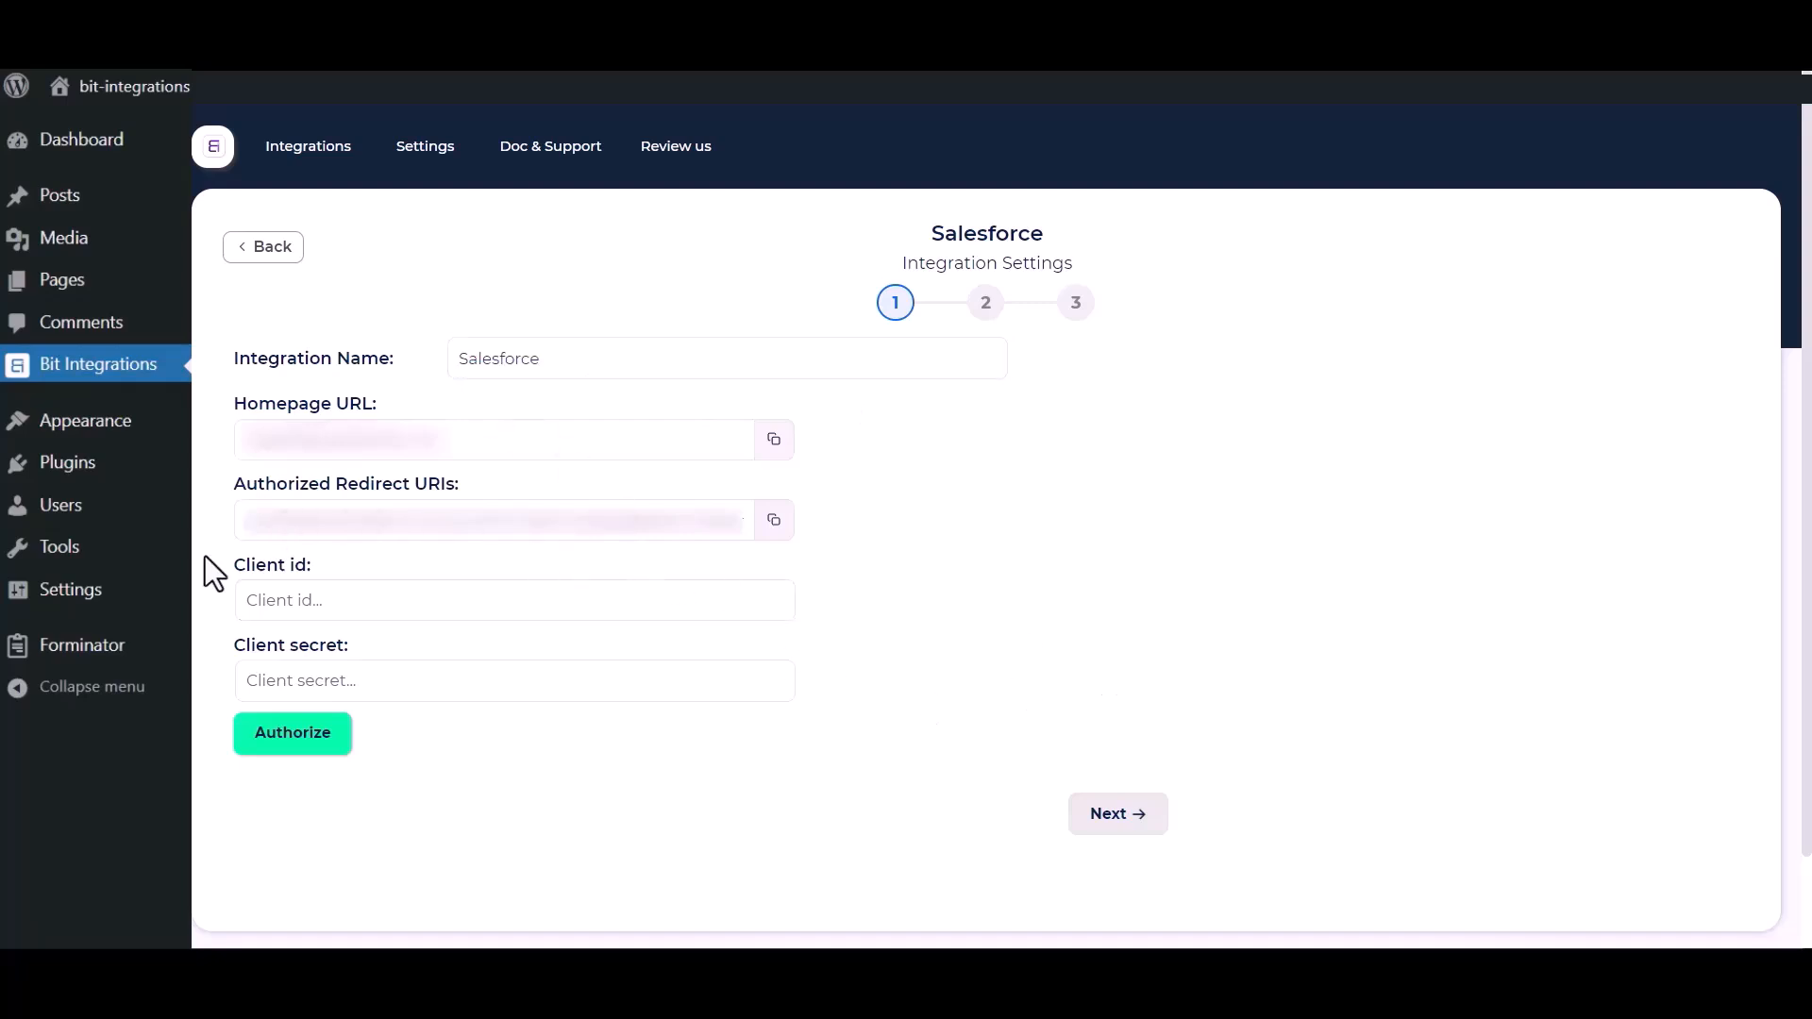
pyautogui.moveTo(235, 646); pyautogui.dragTo(321, 654)
# - Go to Salesforce Setup and open App Manager under Apps in Platform Tools
pyautogui.click(967, 621)
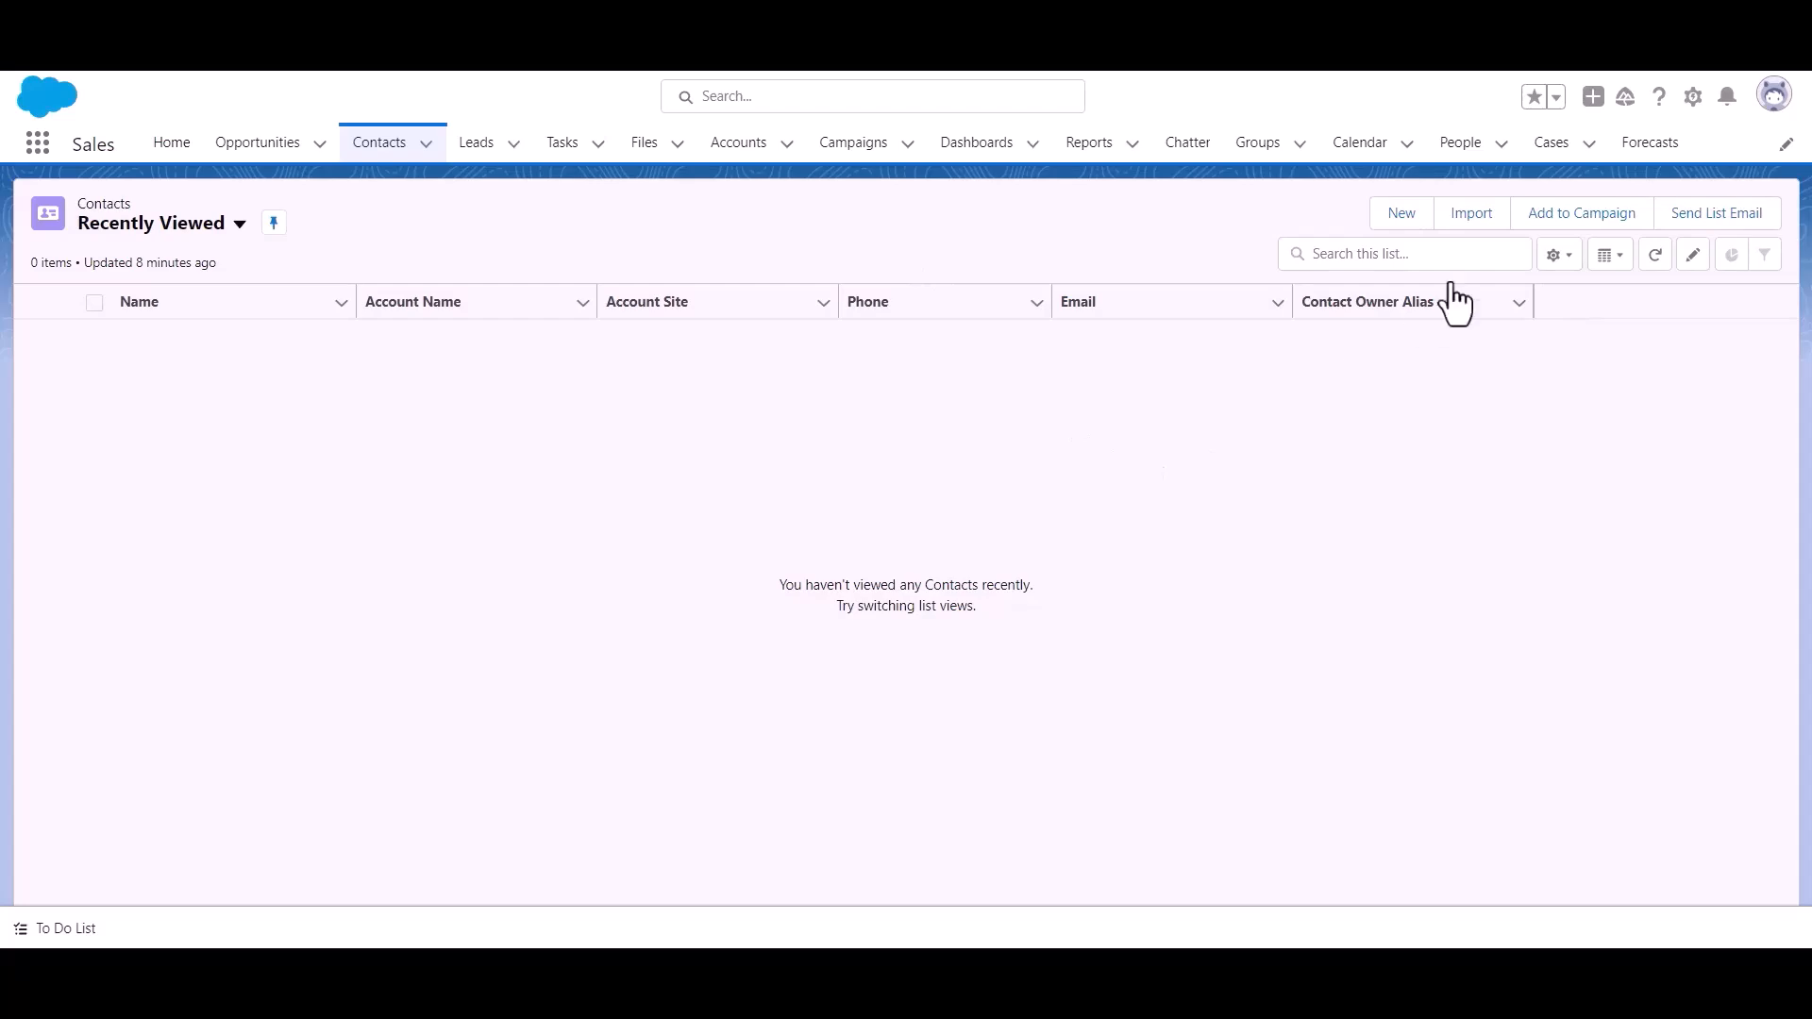
pyautogui.click(1696, 120)
pyautogui.click(1639, 186)
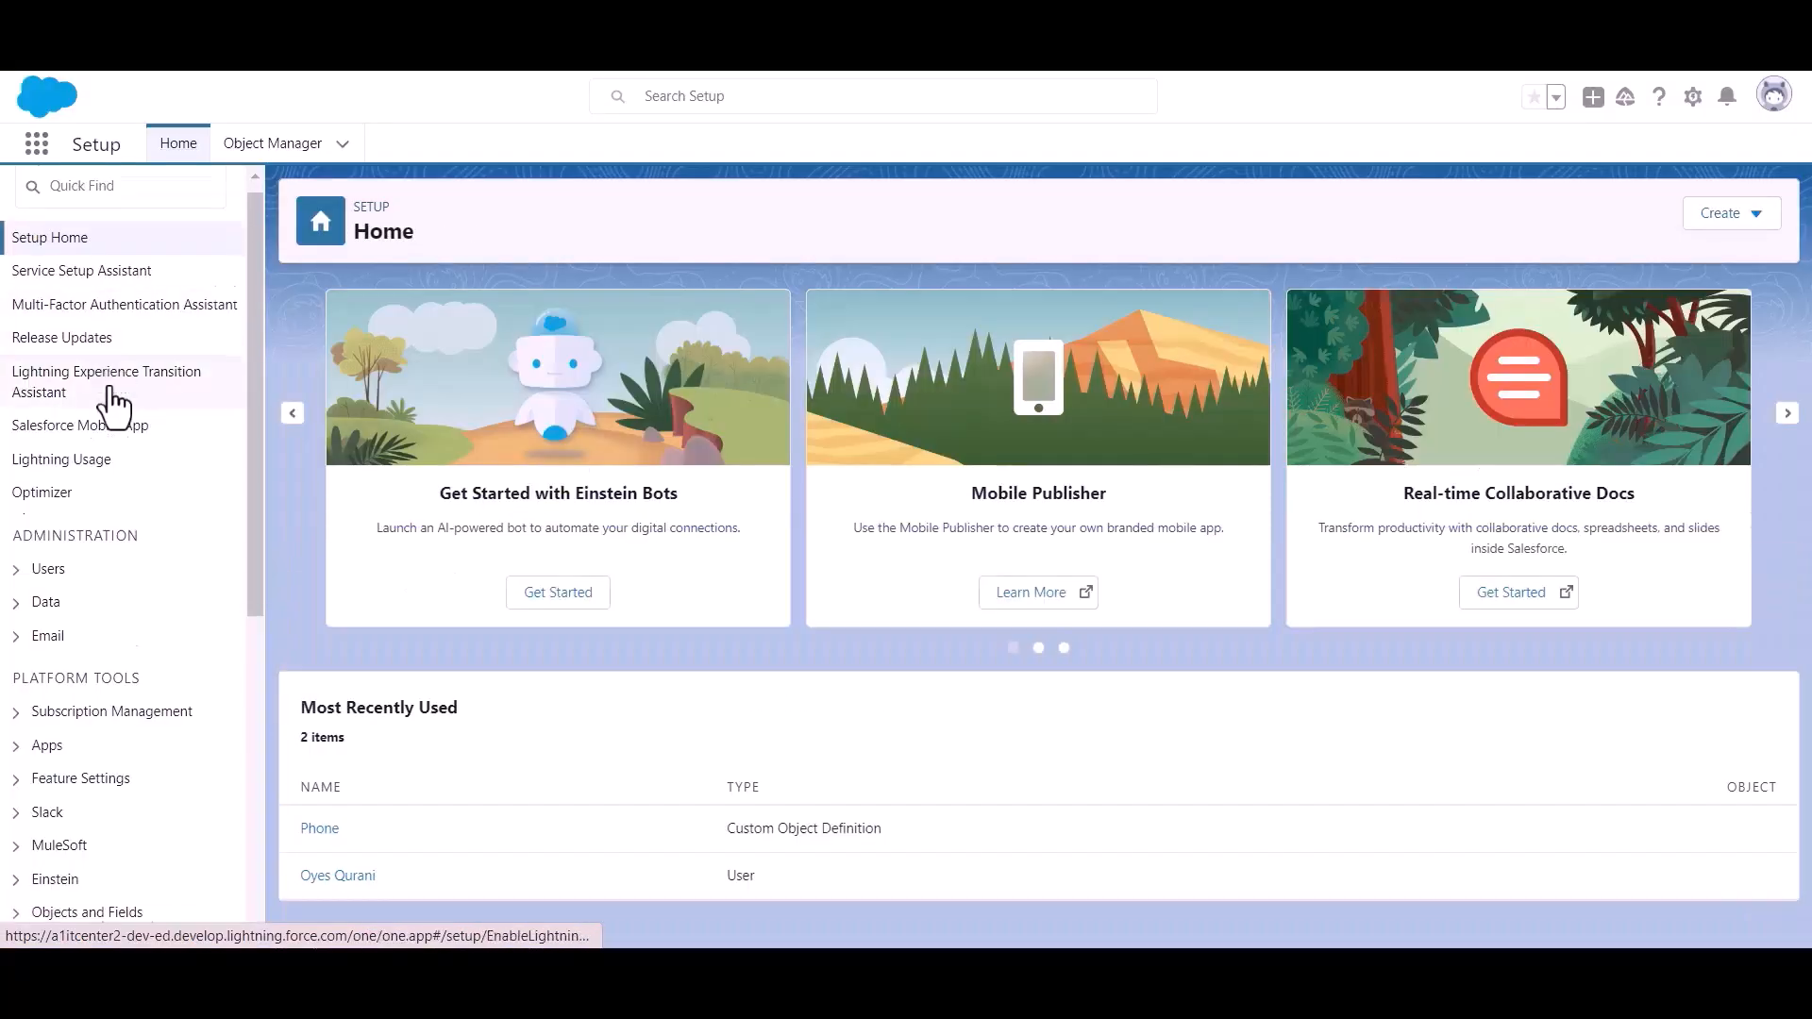
pyautogui.scroll(-3, 114, 404)
pyautogui.moveTo(13, 460); pyautogui.dragTo(184, 463)
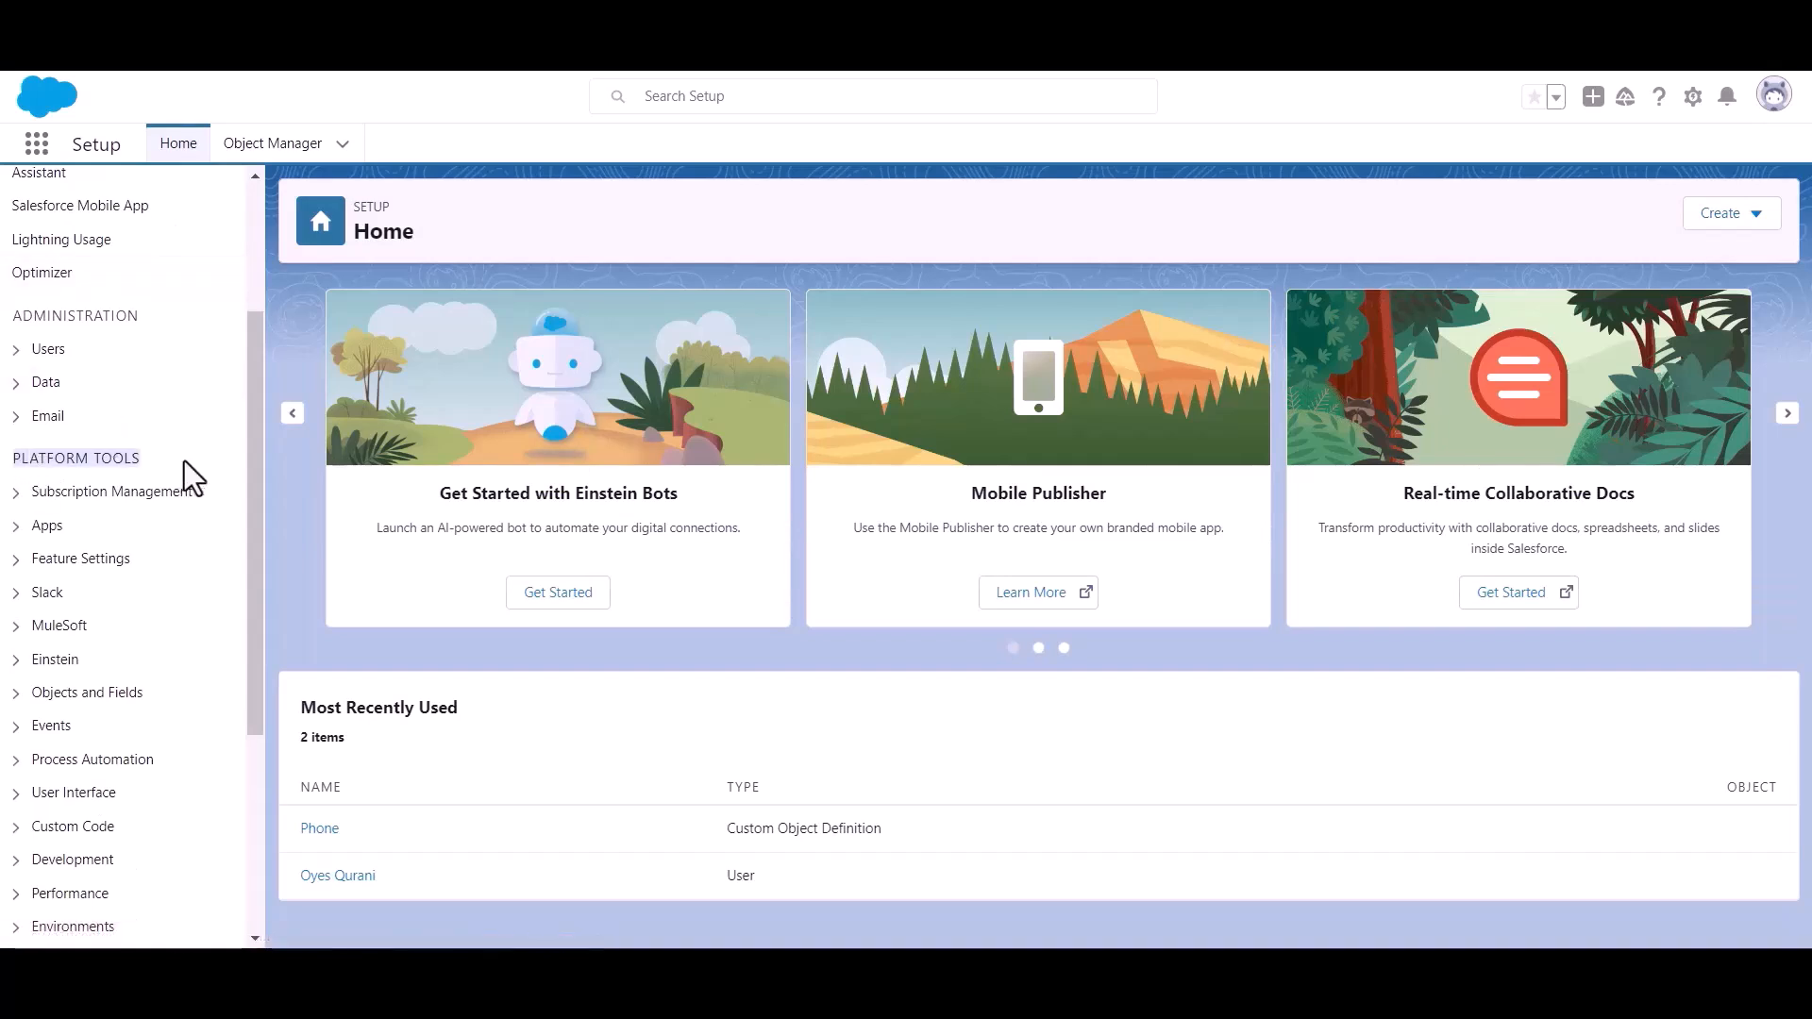
pyautogui.click(20, 528)
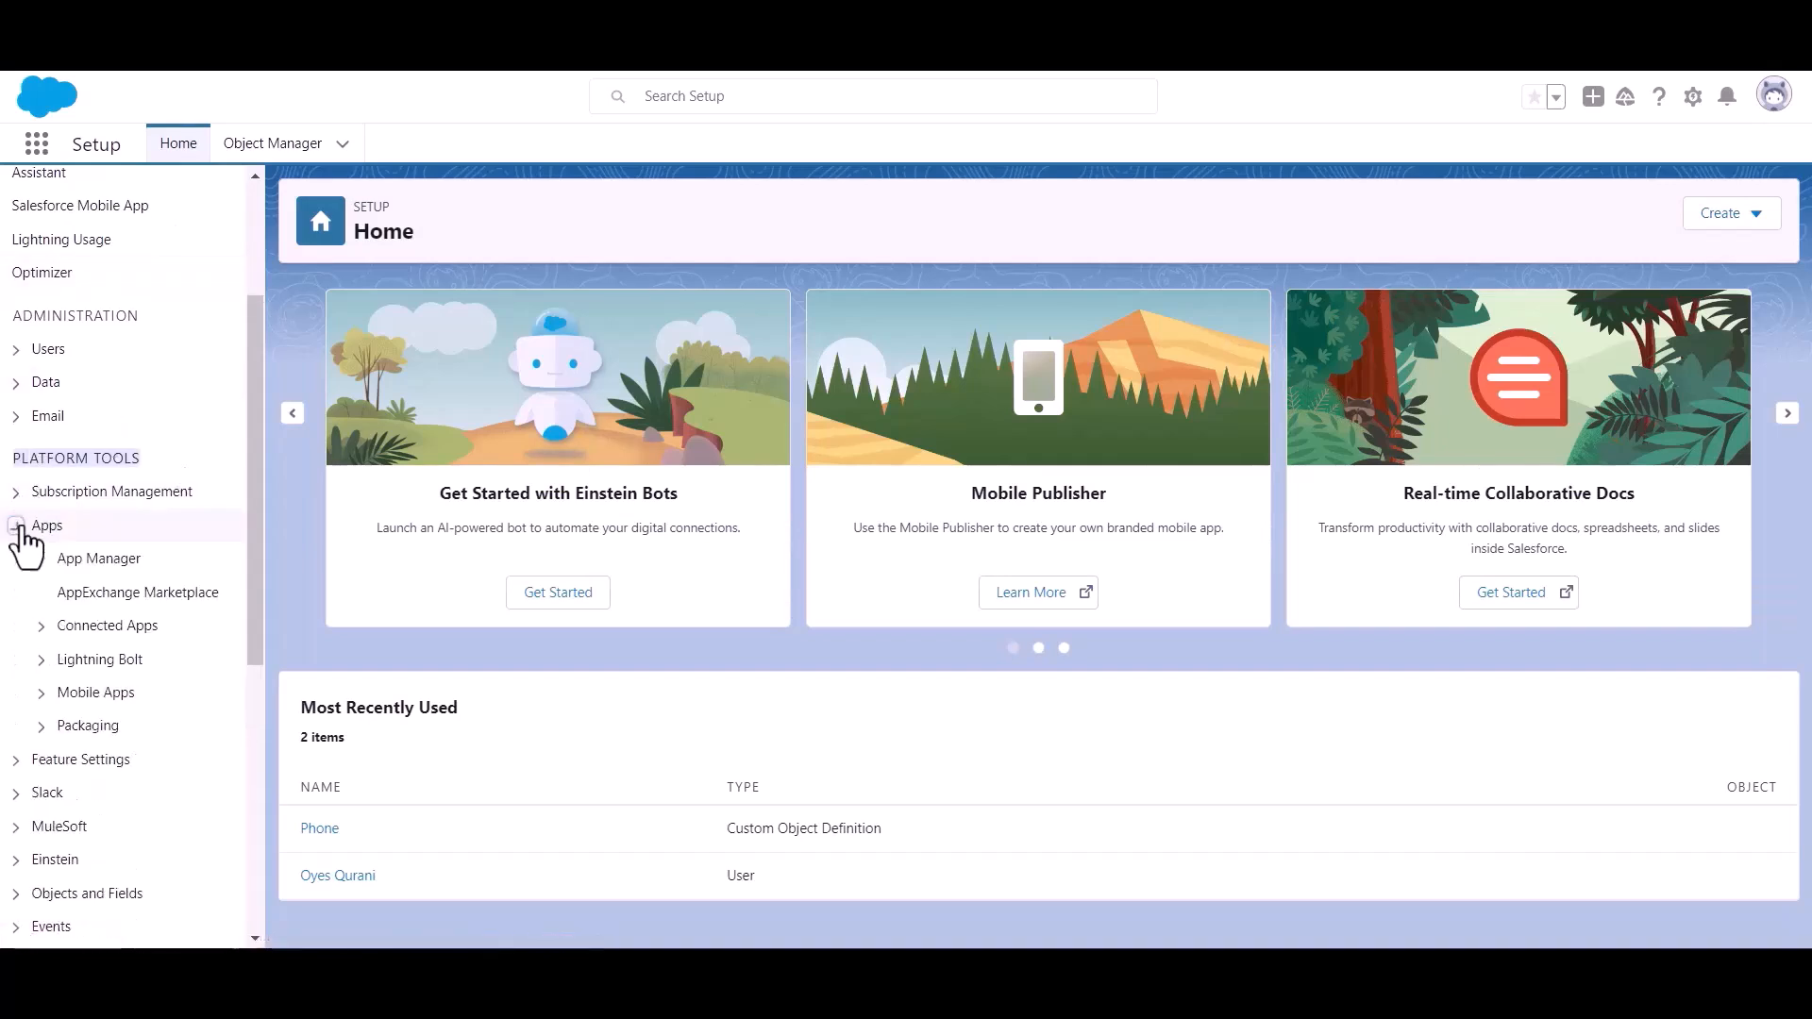
pyautogui.click(107, 566)
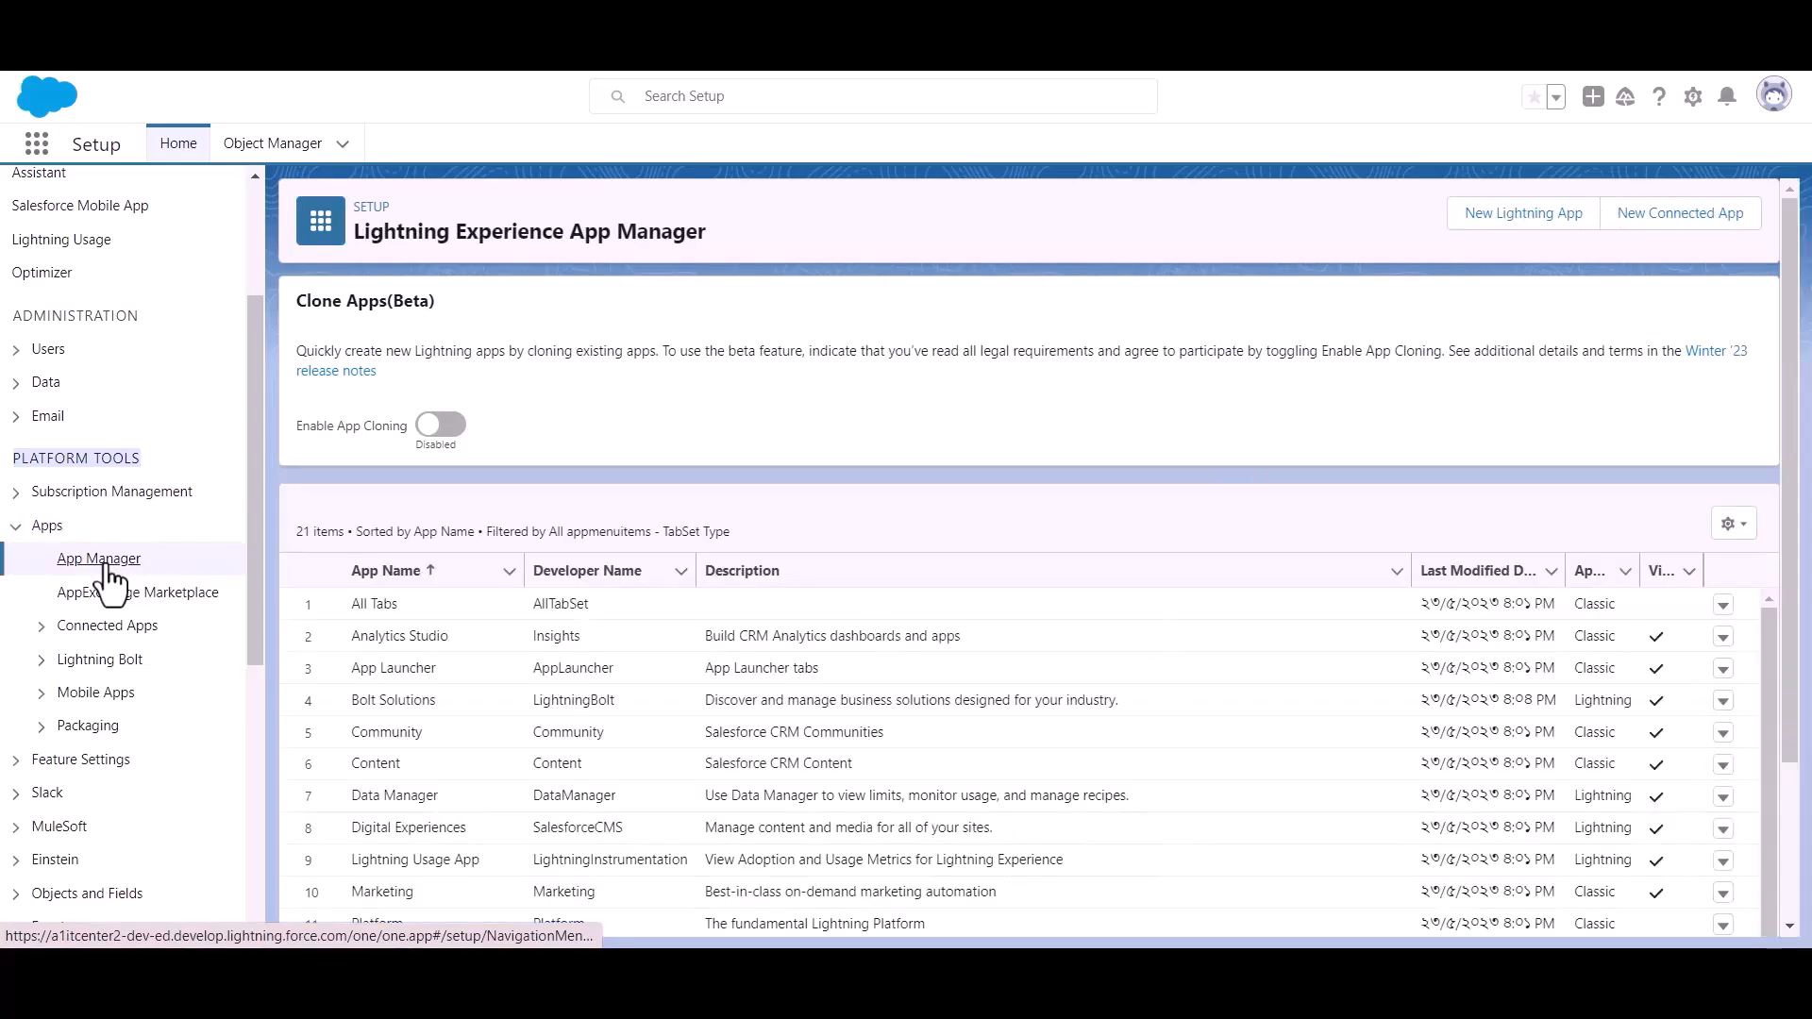
# - Create a new connected app named 'Bit Apps' and fill in the contact e-mail
pyautogui.click(1668, 225)
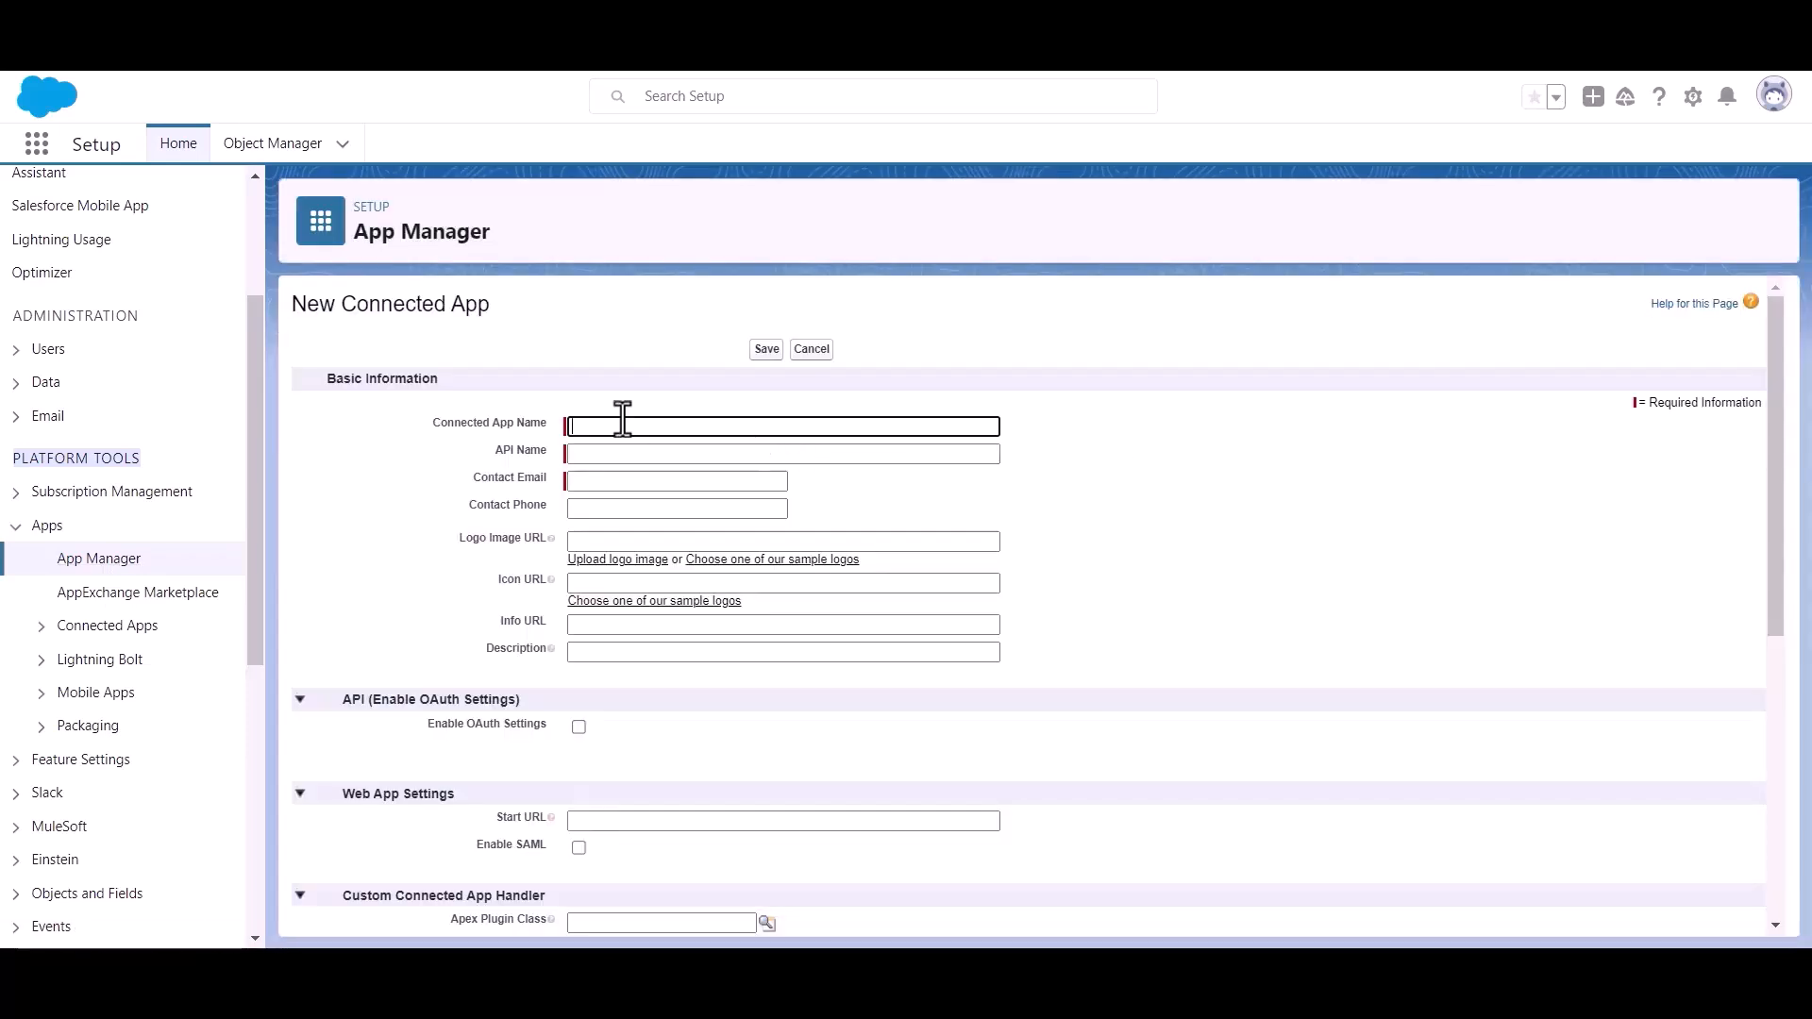
pyautogui.write('Bit Apps')
pyautogui.click(633, 481)
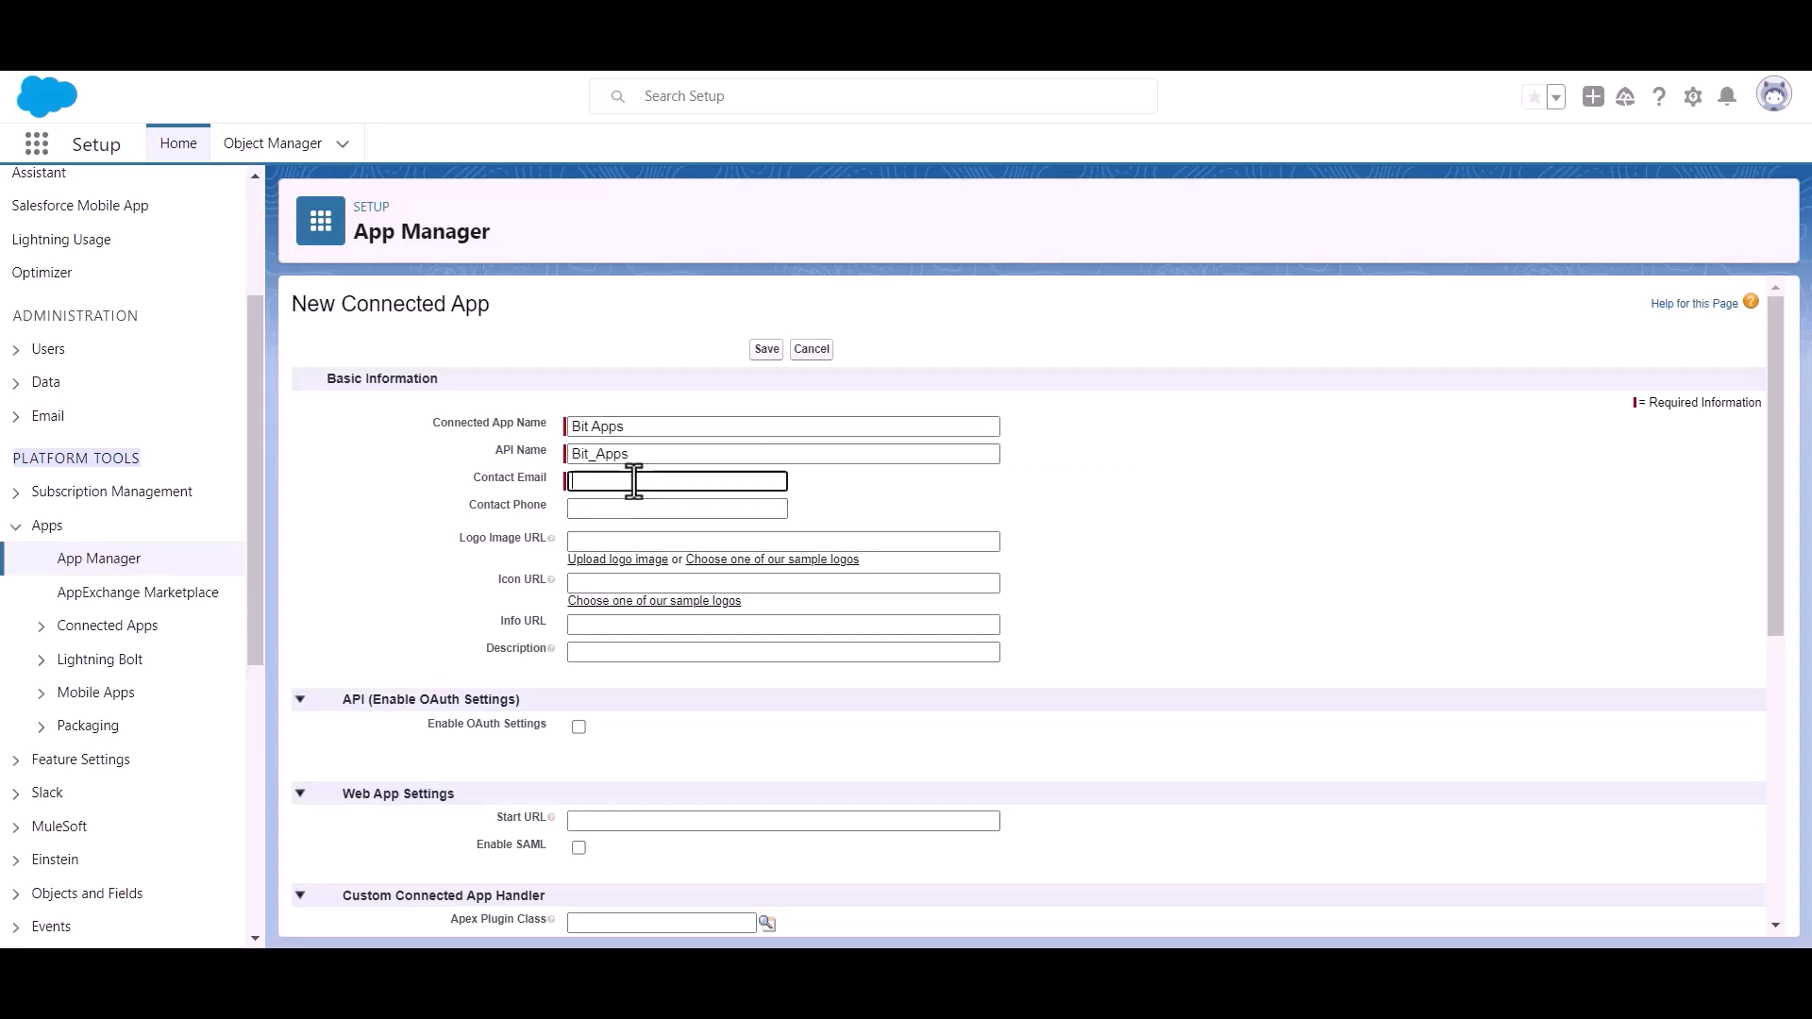
pyautogui.hotkey('ctrl', 'v')
pyautogui.click(883, 490)
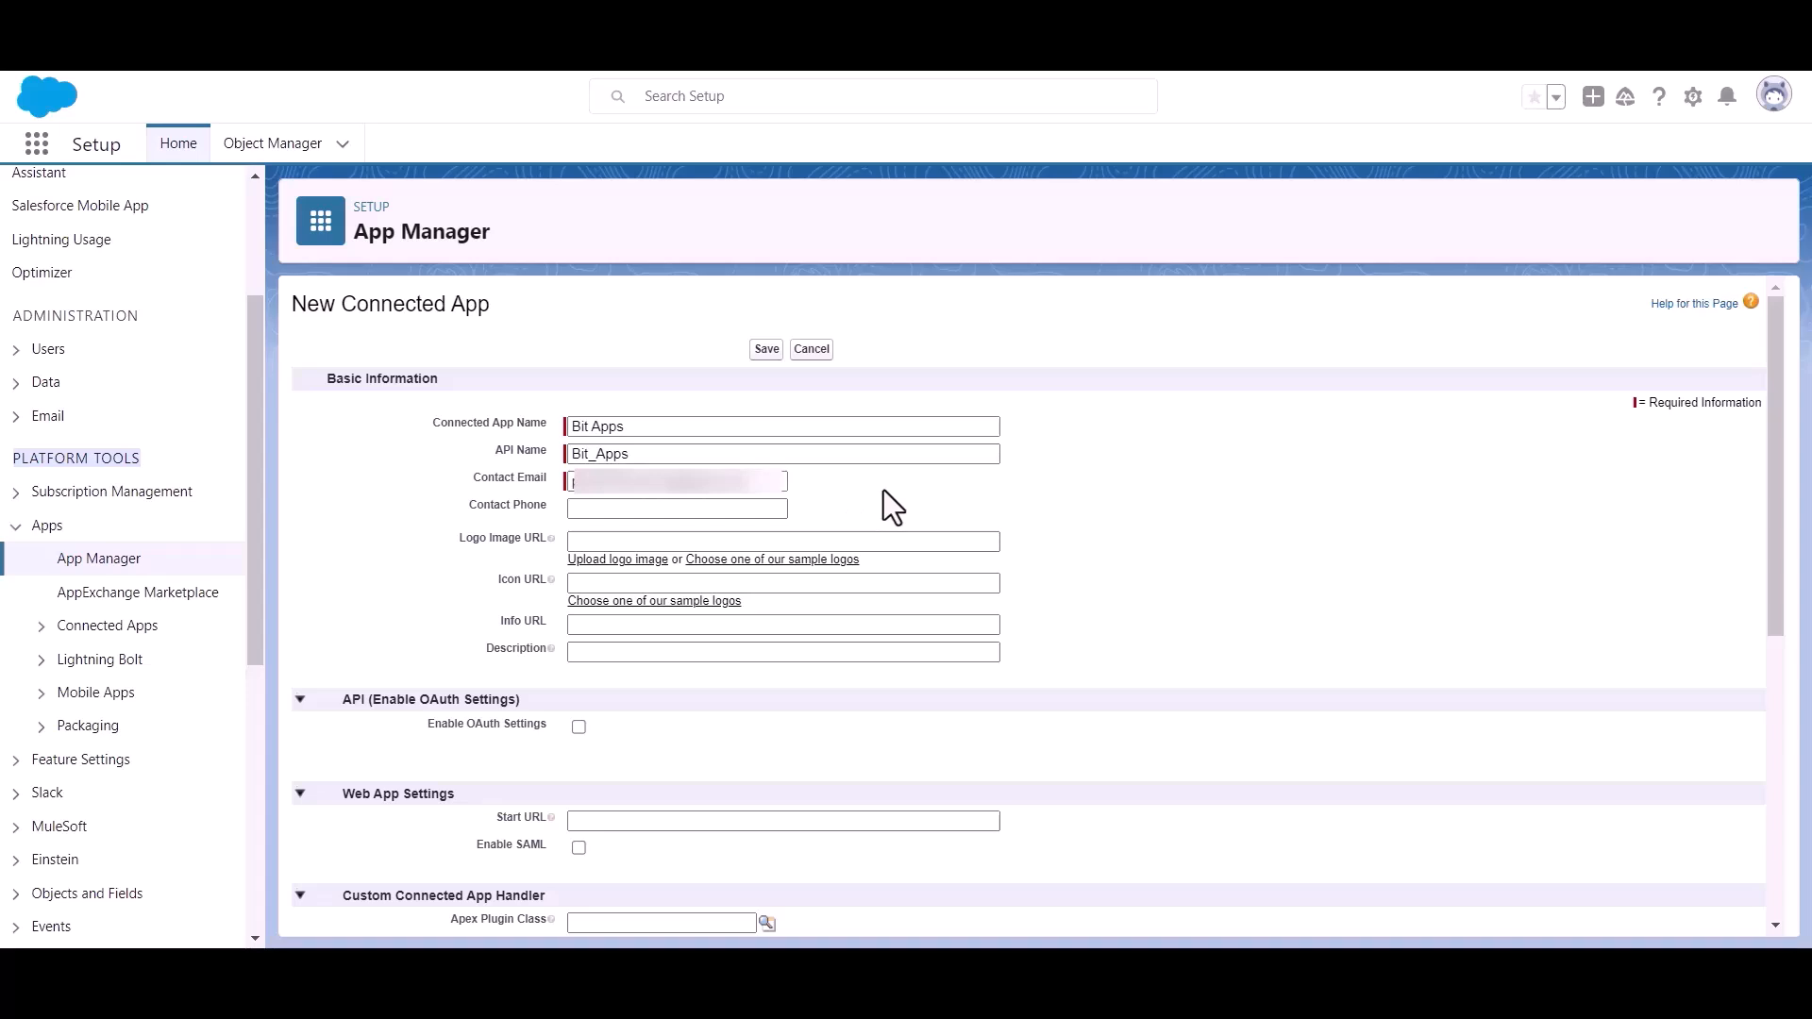
pyautogui.scroll(-1, 881, 485)
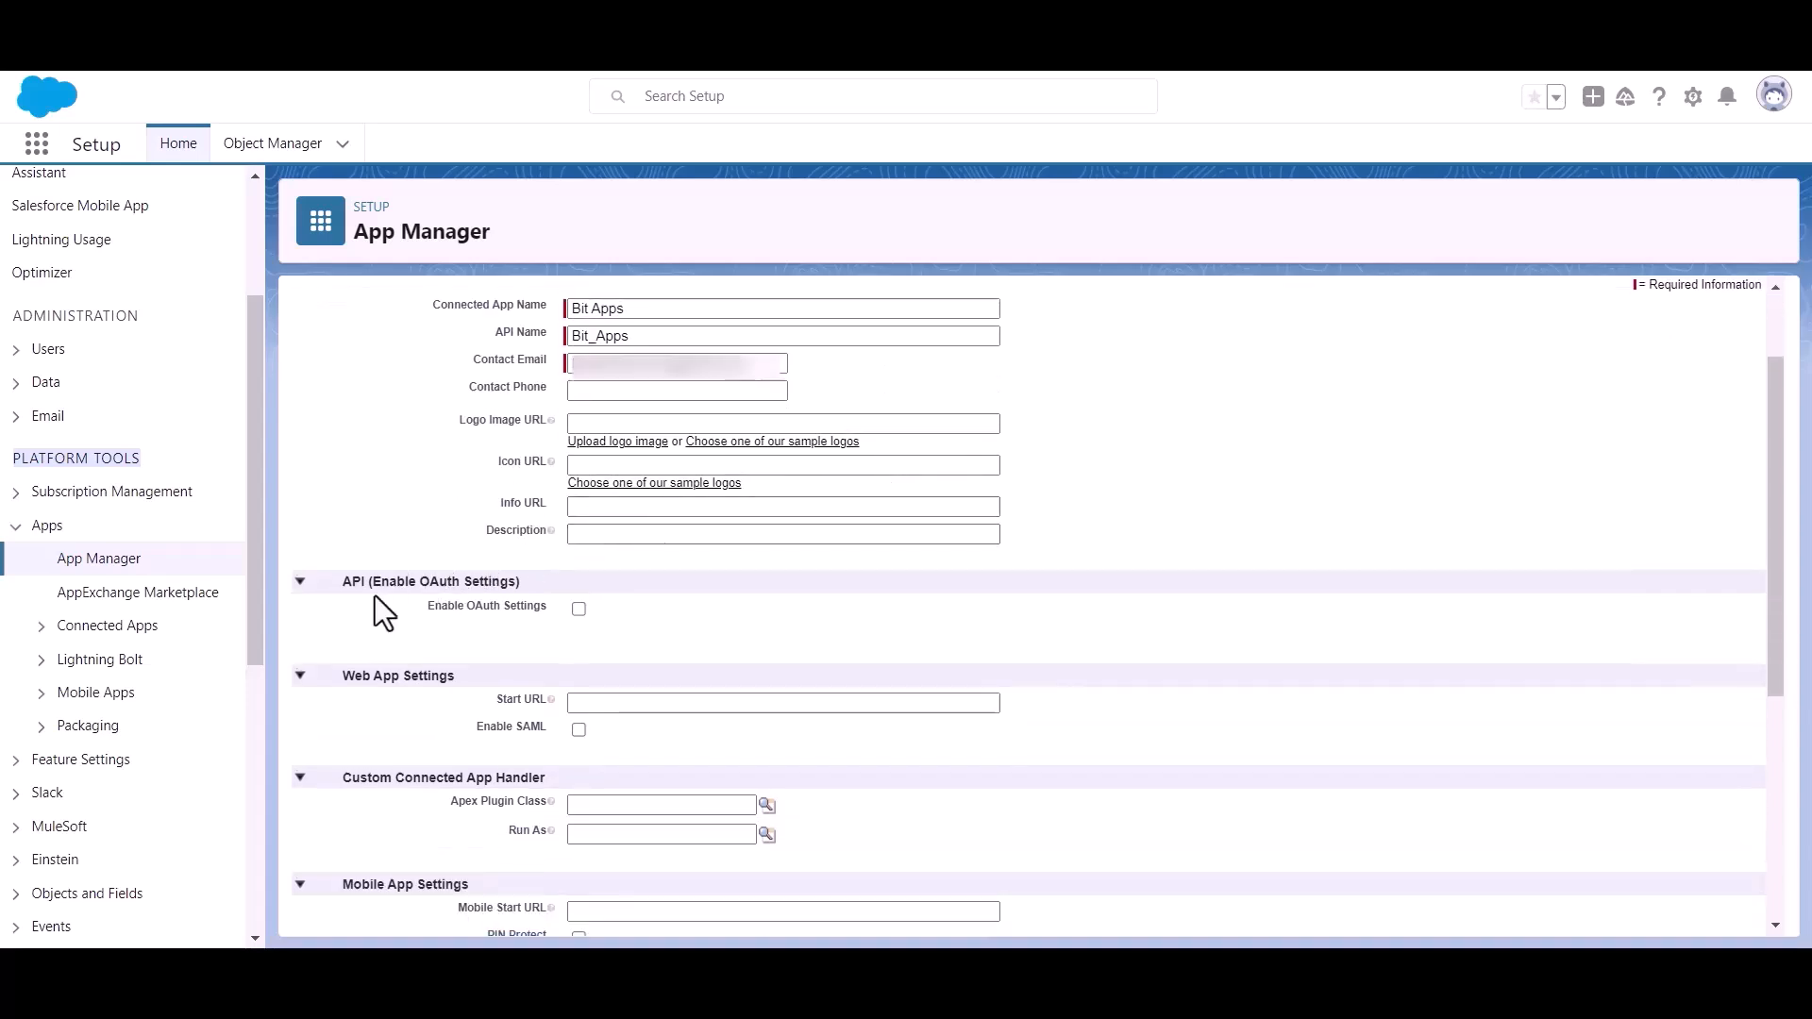
pyautogui.moveTo(371, 581); pyautogui.dragTo(547, 577)
# - Enable OAuth settings and paste the Bit Integrations redirect URI as the callback URL
pyautogui.click(578, 625)
pyautogui.click(577, 608)
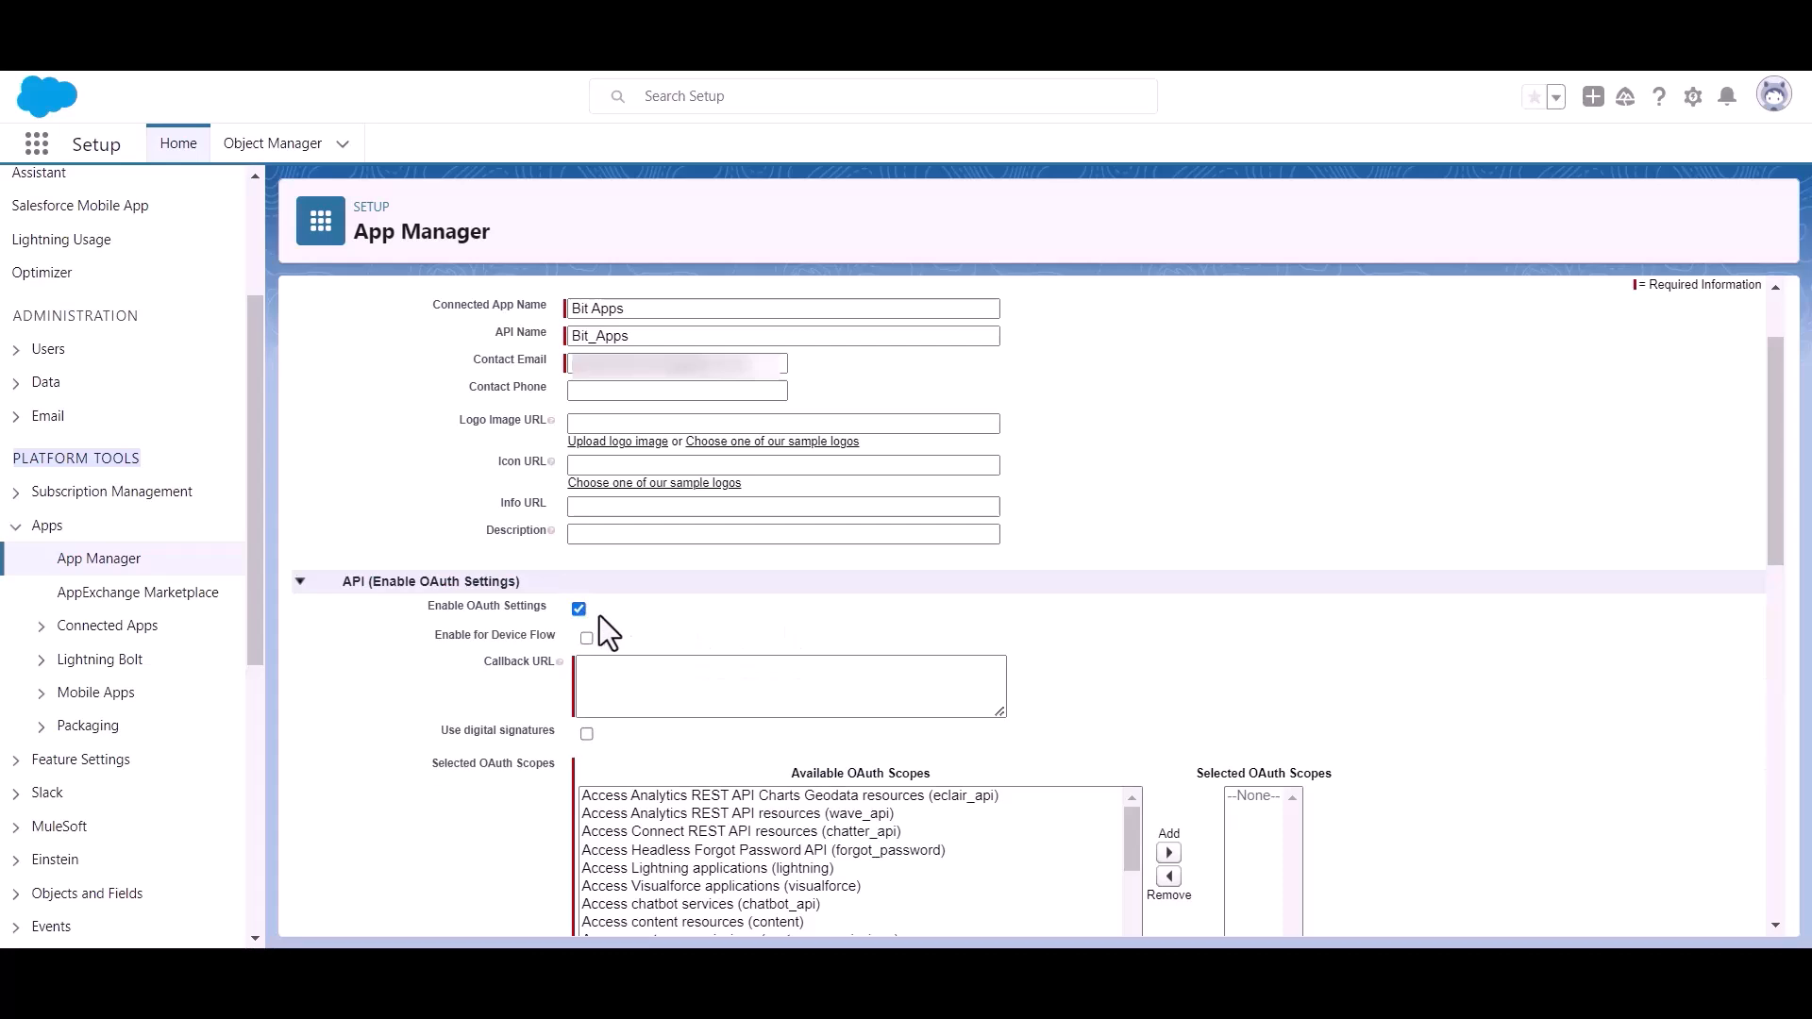
pyautogui.scroll(-1, 598, 615)
pyautogui.click(633, 556)
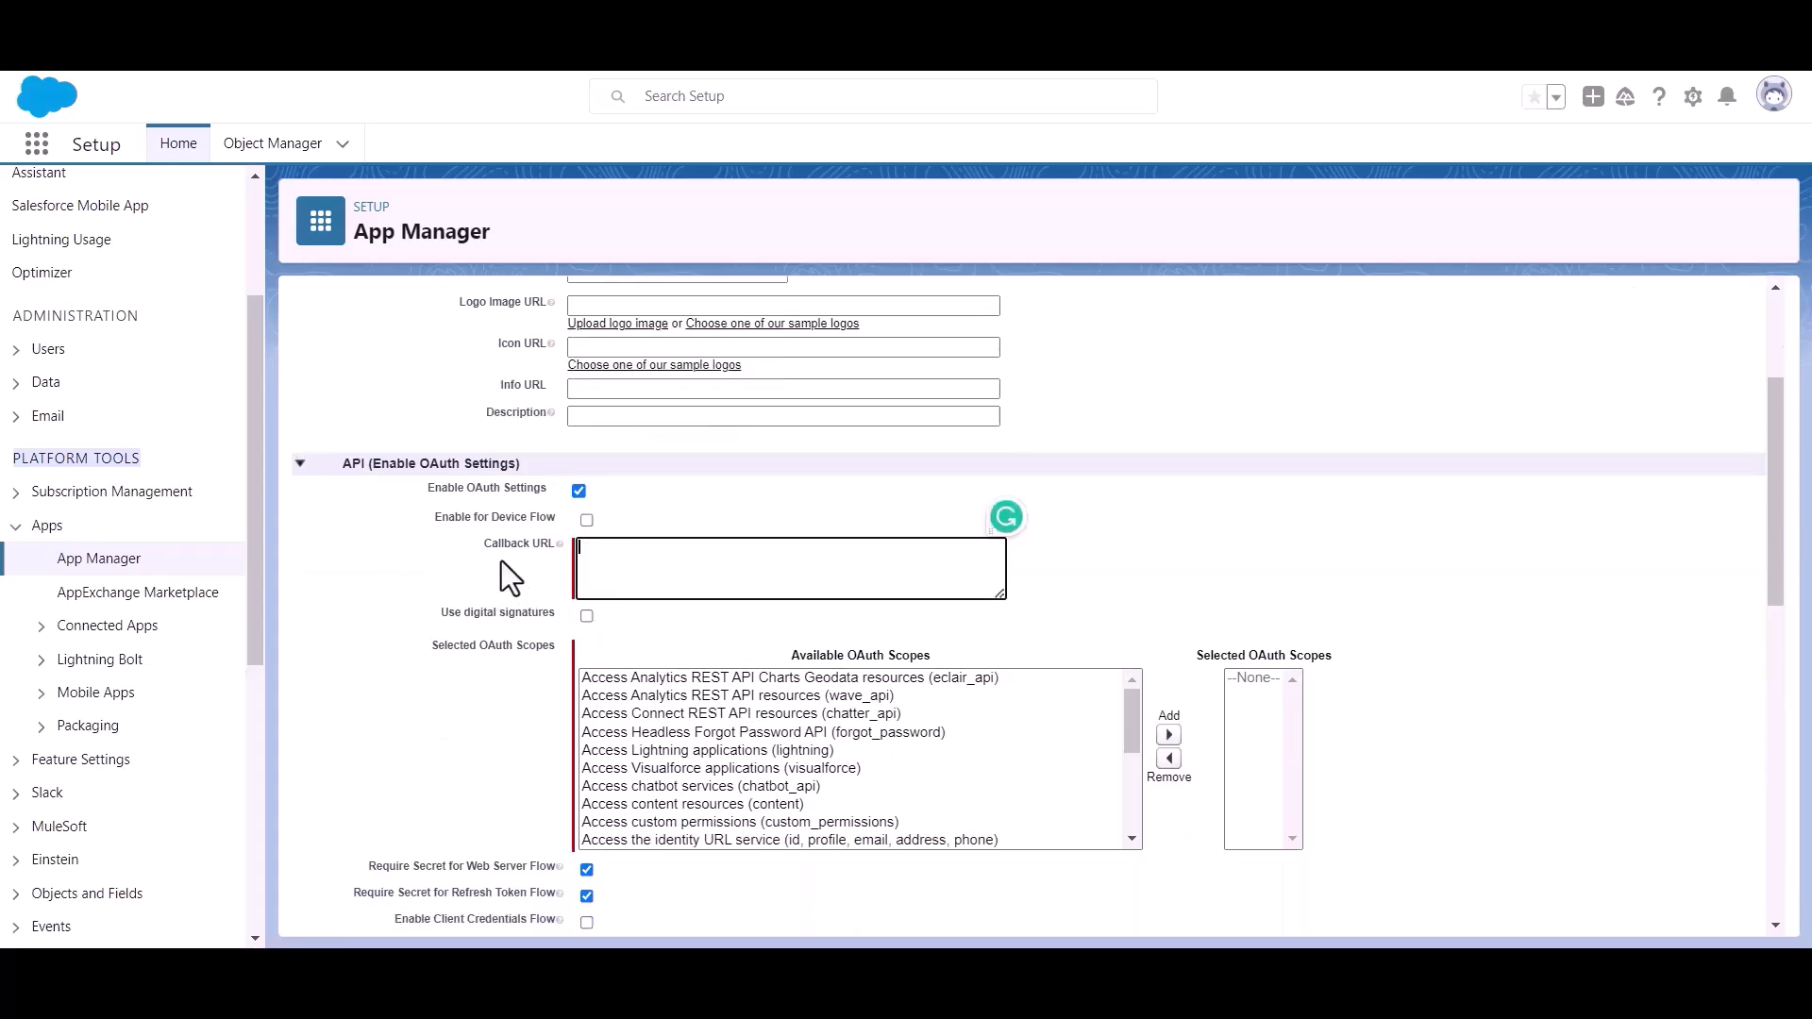
pyautogui.click(387, 28)
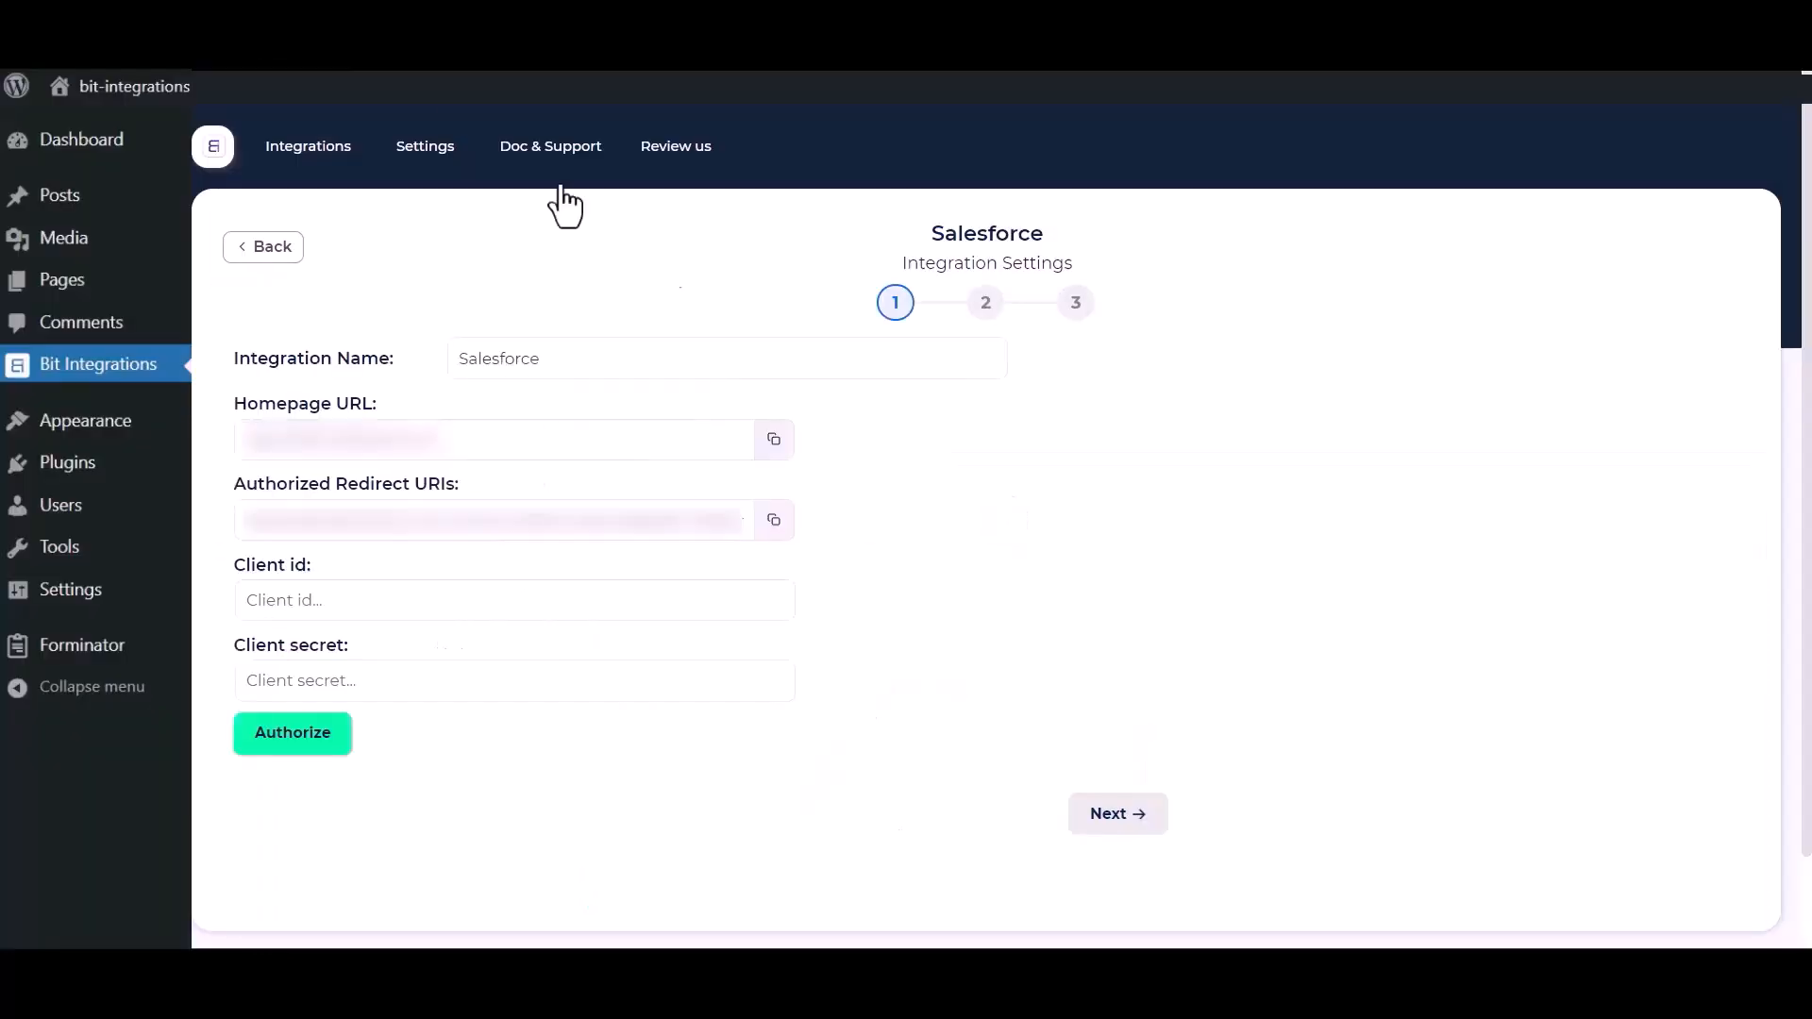
pyautogui.click(773, 522)
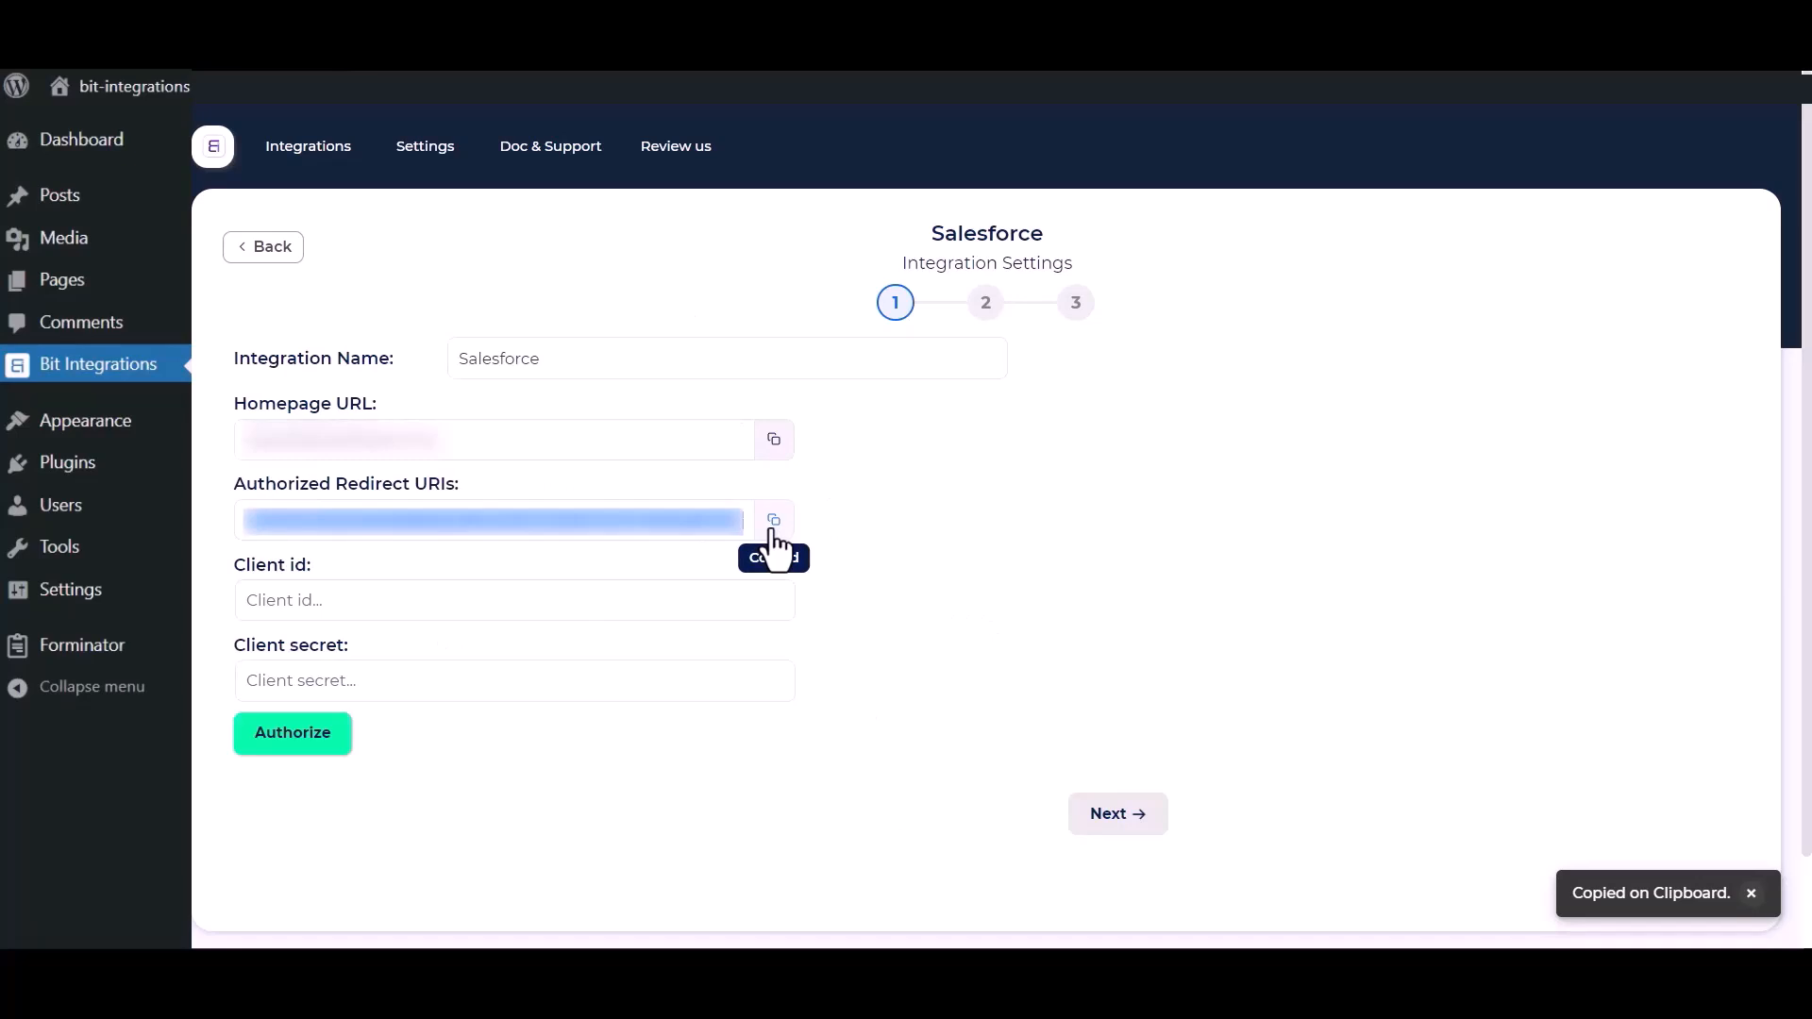
pyautogui.click(151, 28)
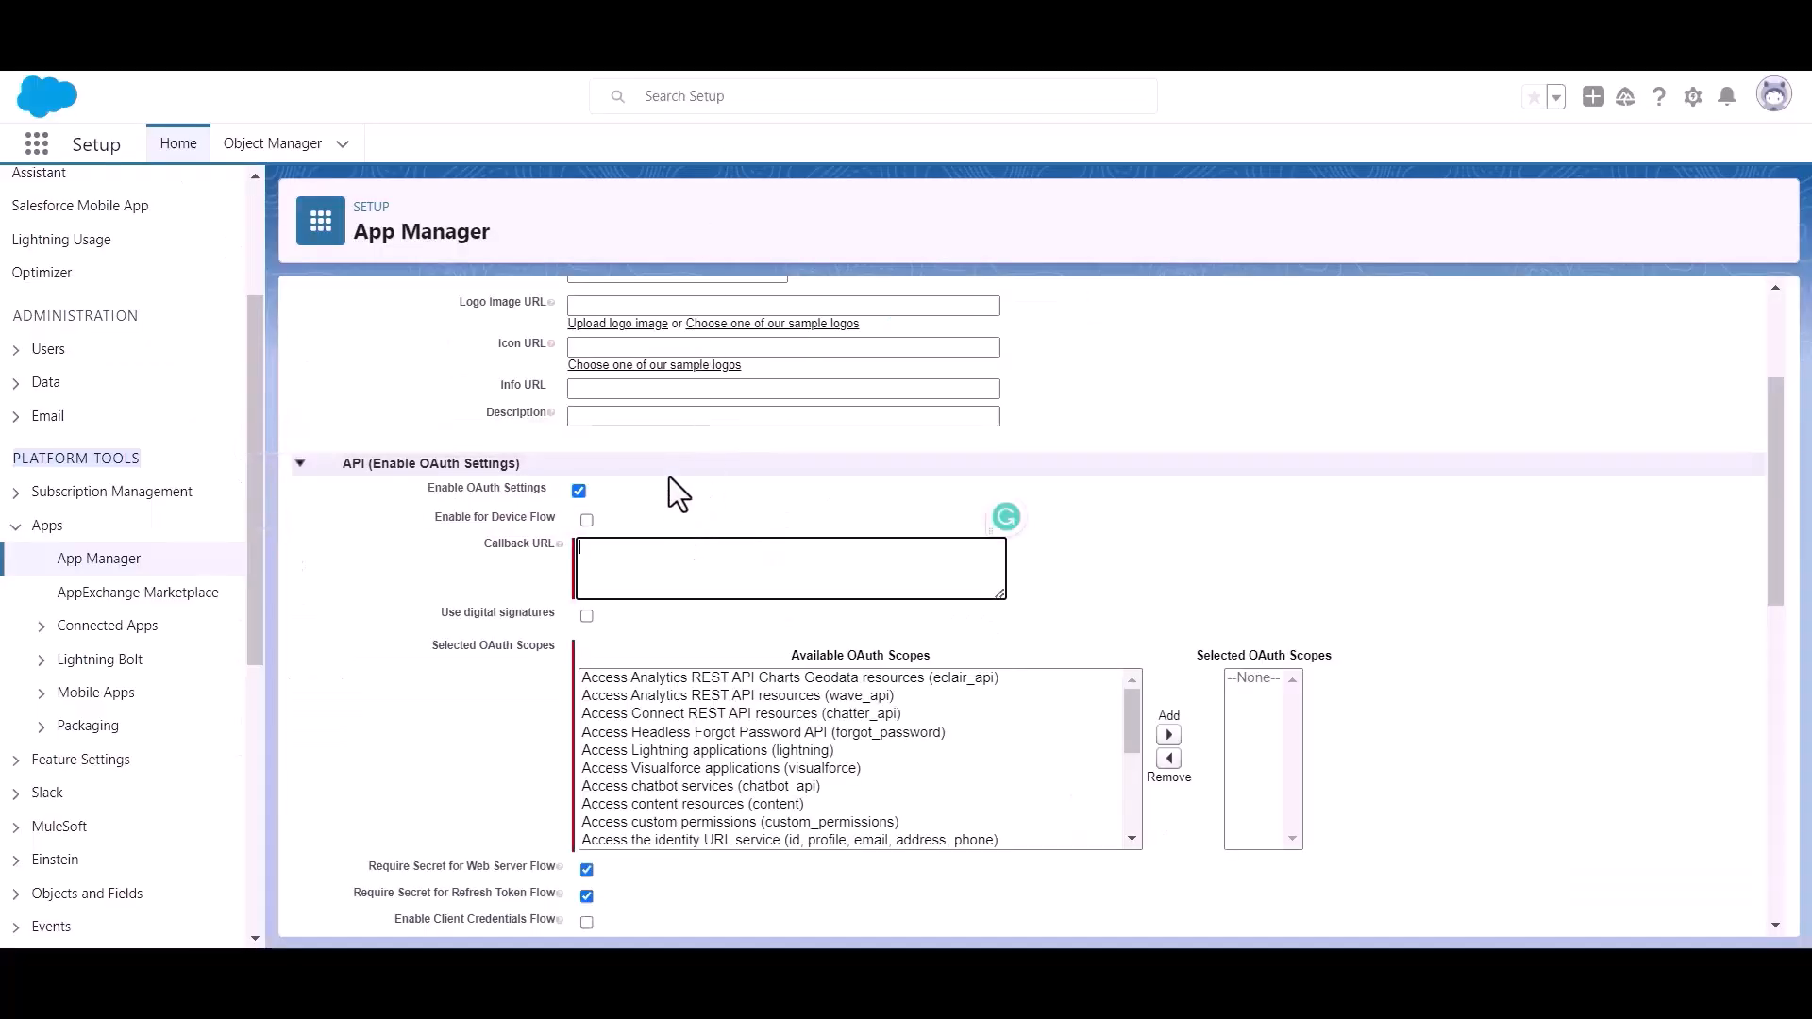
pyautogui.hotkey('ctrl', 'v')
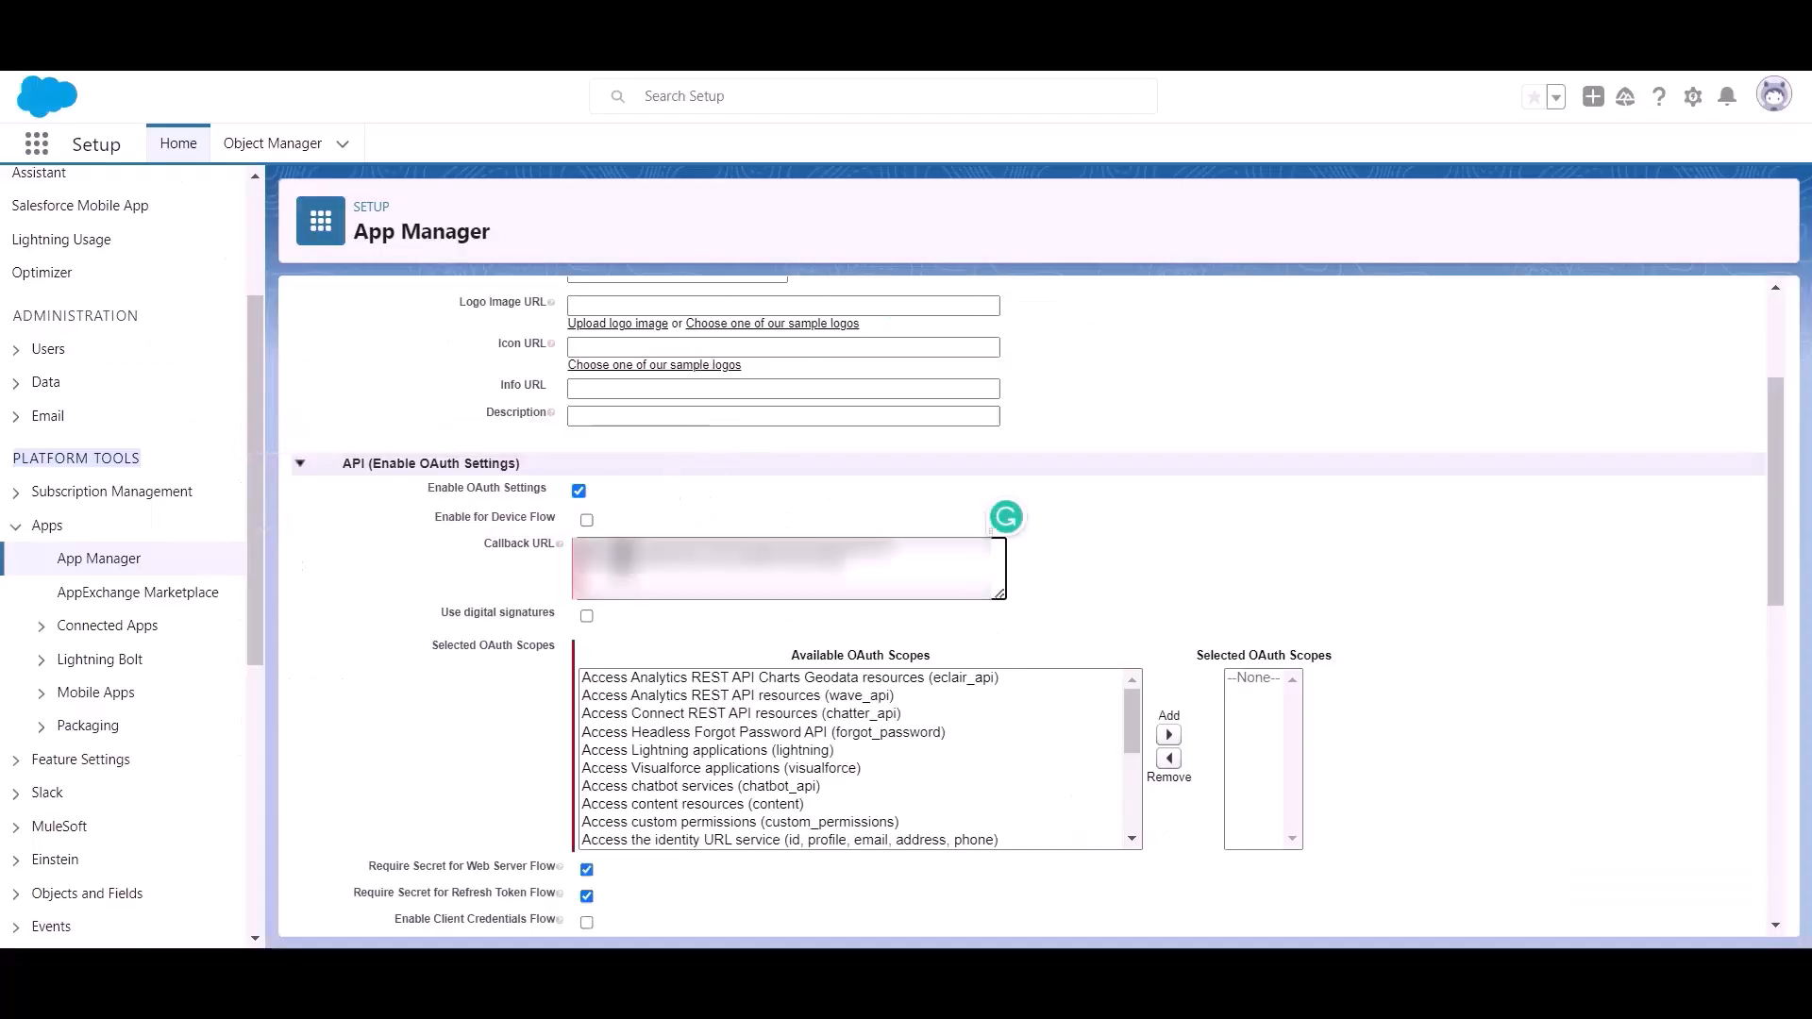
# - Add Full access (full) to the selected OAuth scopes and save the connected app
pyautogui.moveTo(424, 649); pyautogui.dragTo(454, 649)
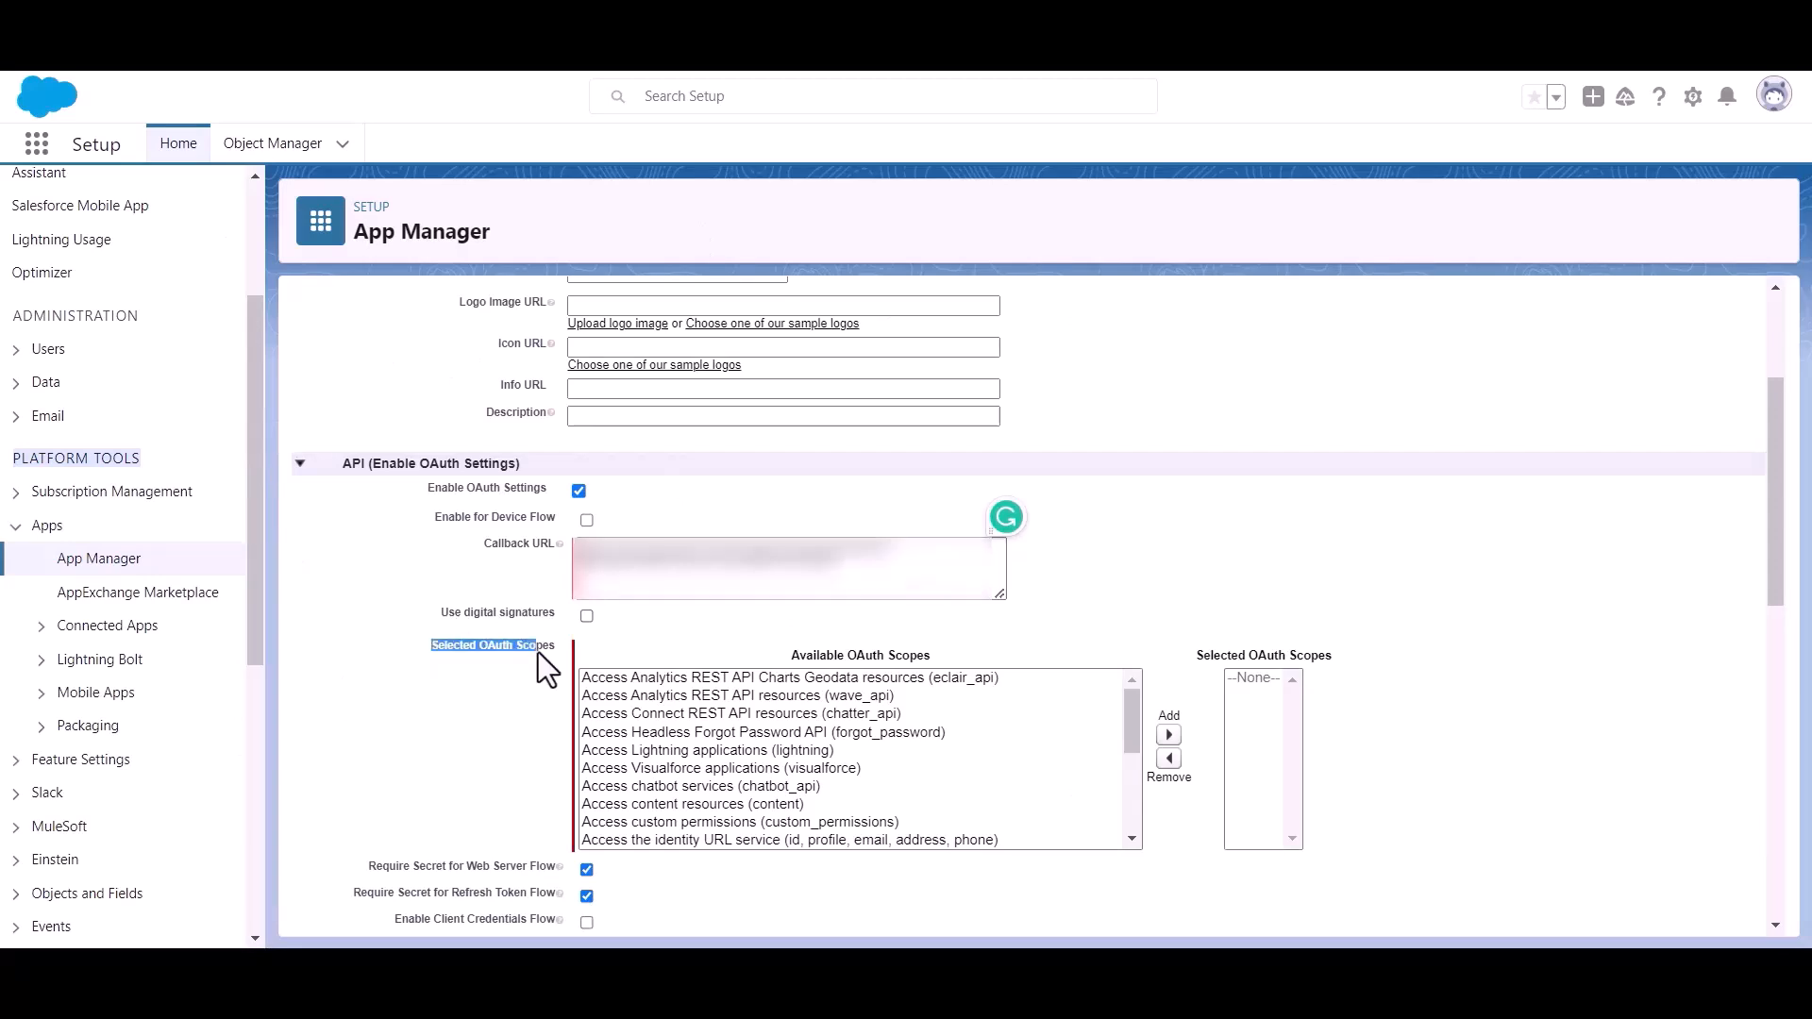
pyautogui.scroll(-8, 812, 773)
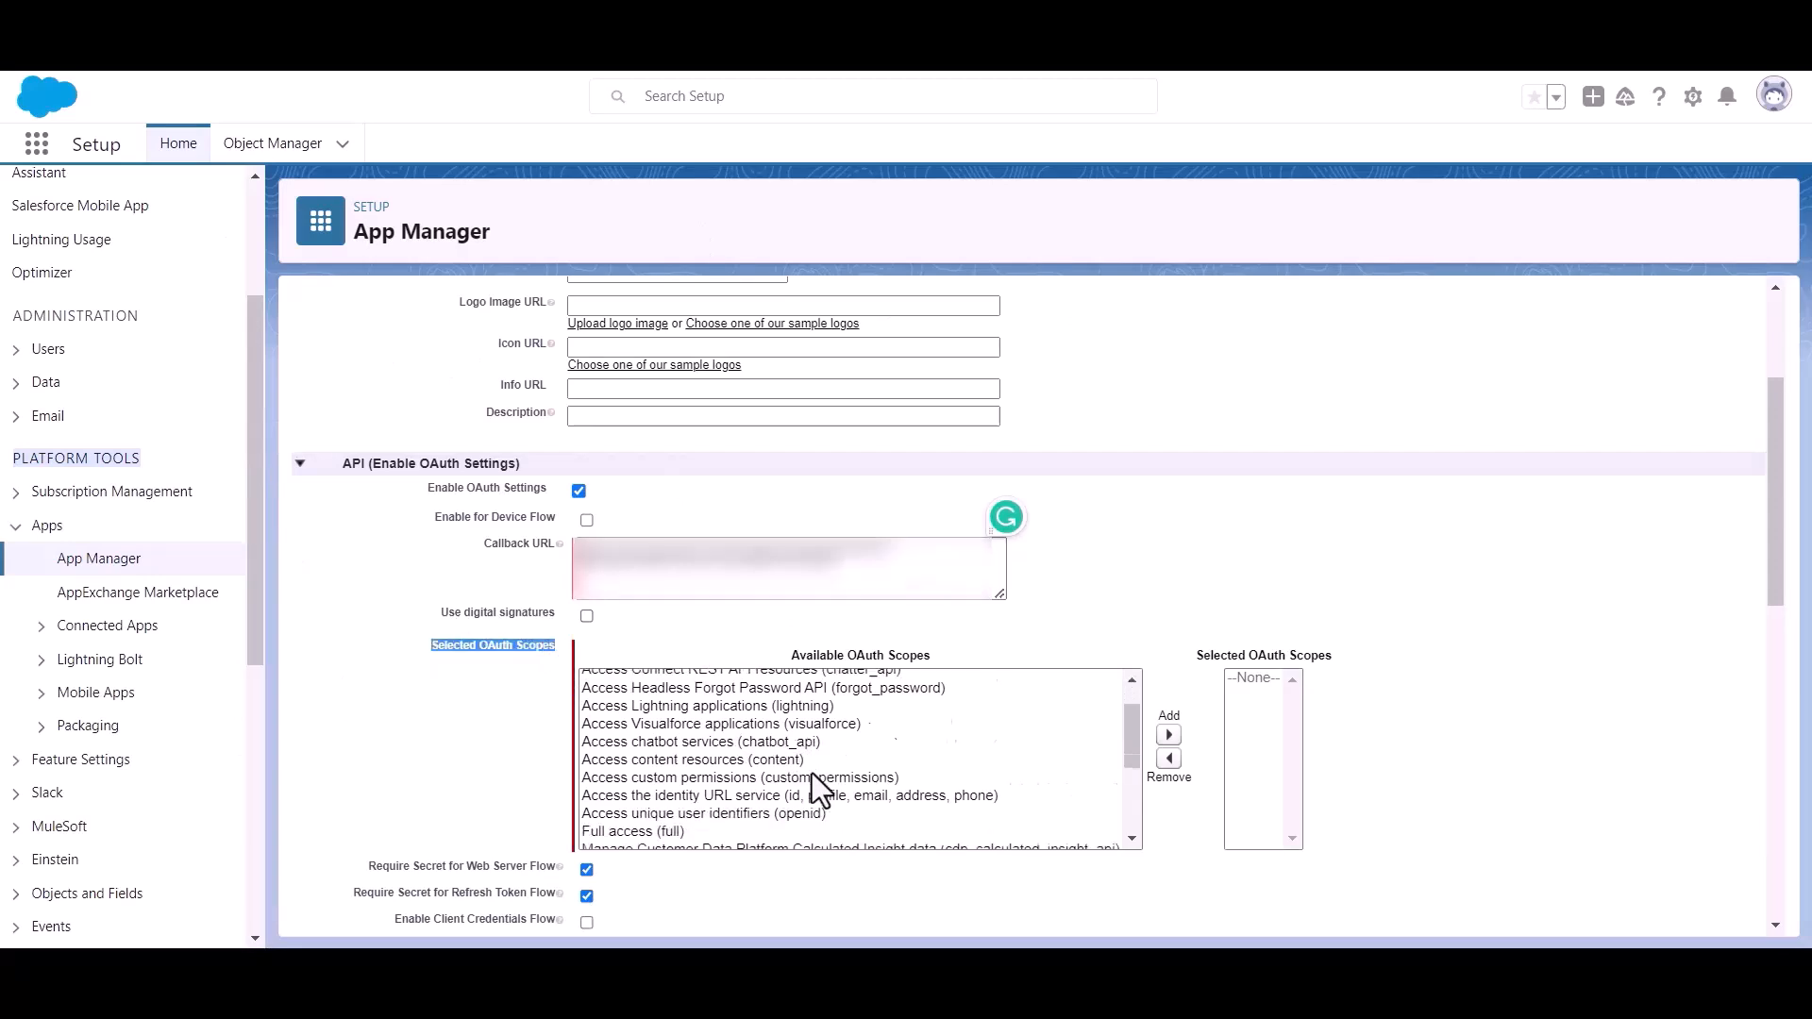
pyautogui.scroll(3, 800, 761)
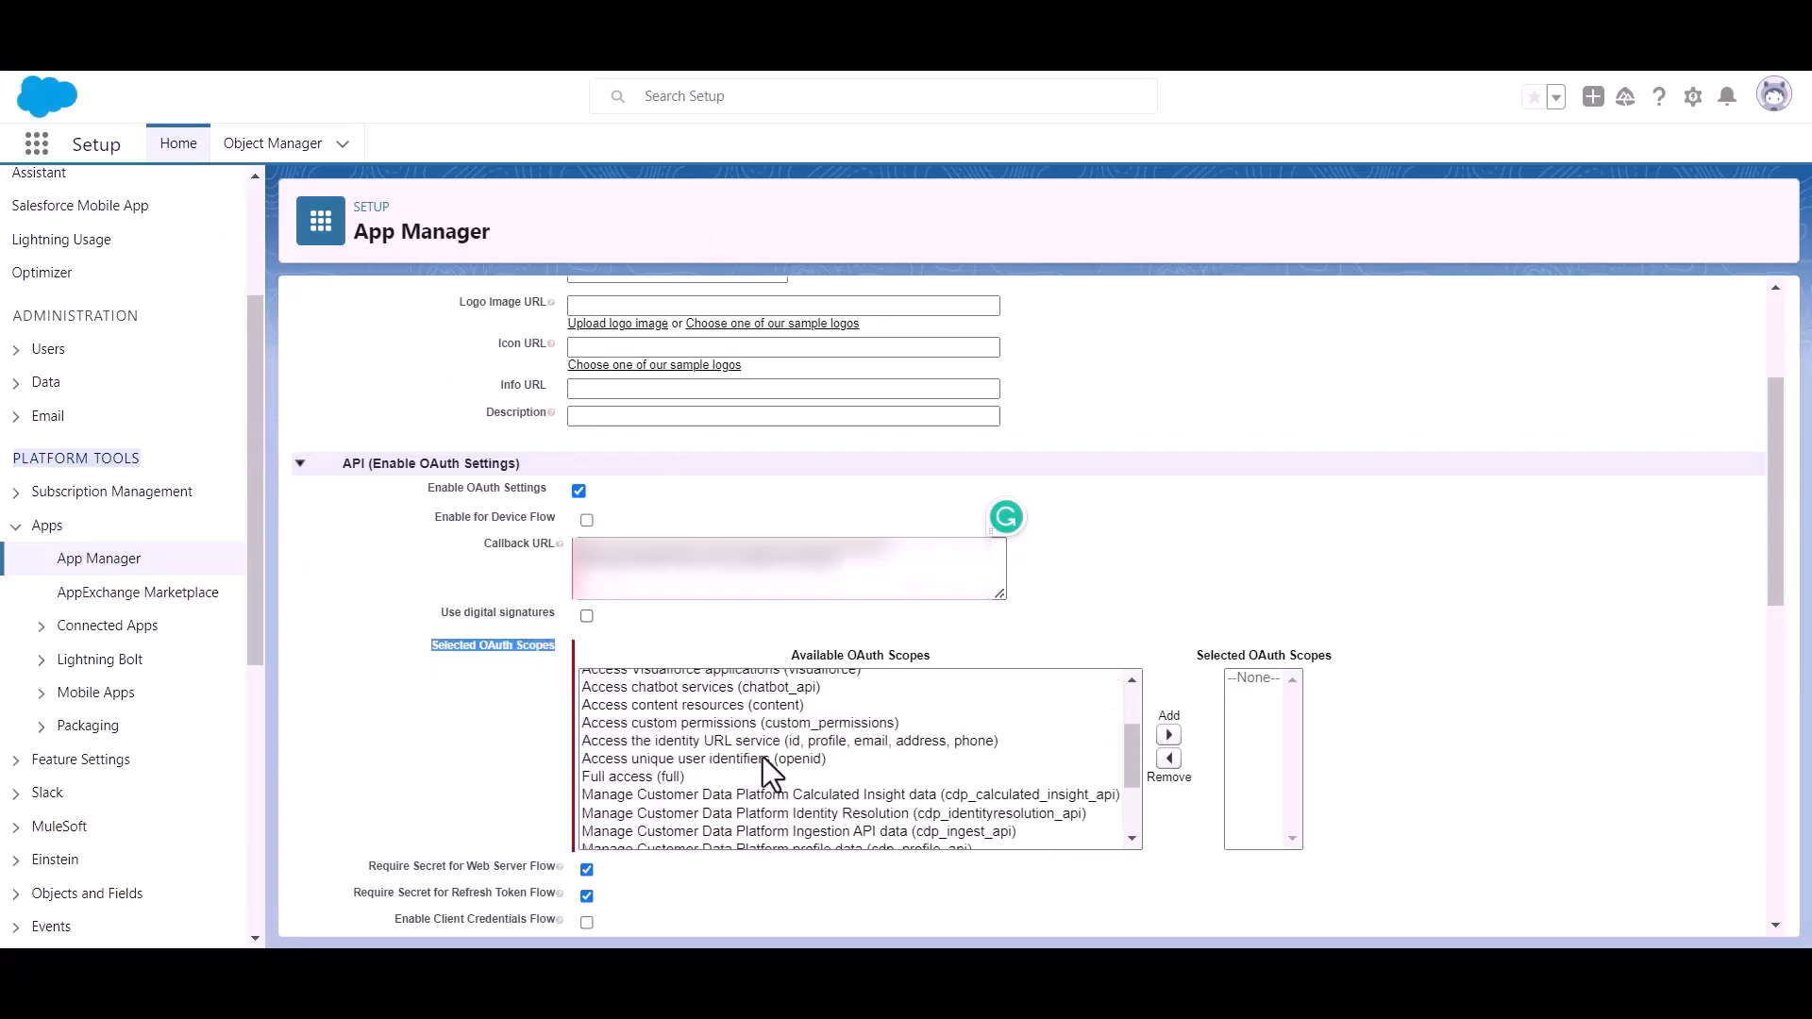
pyautogui.click(609, 776)
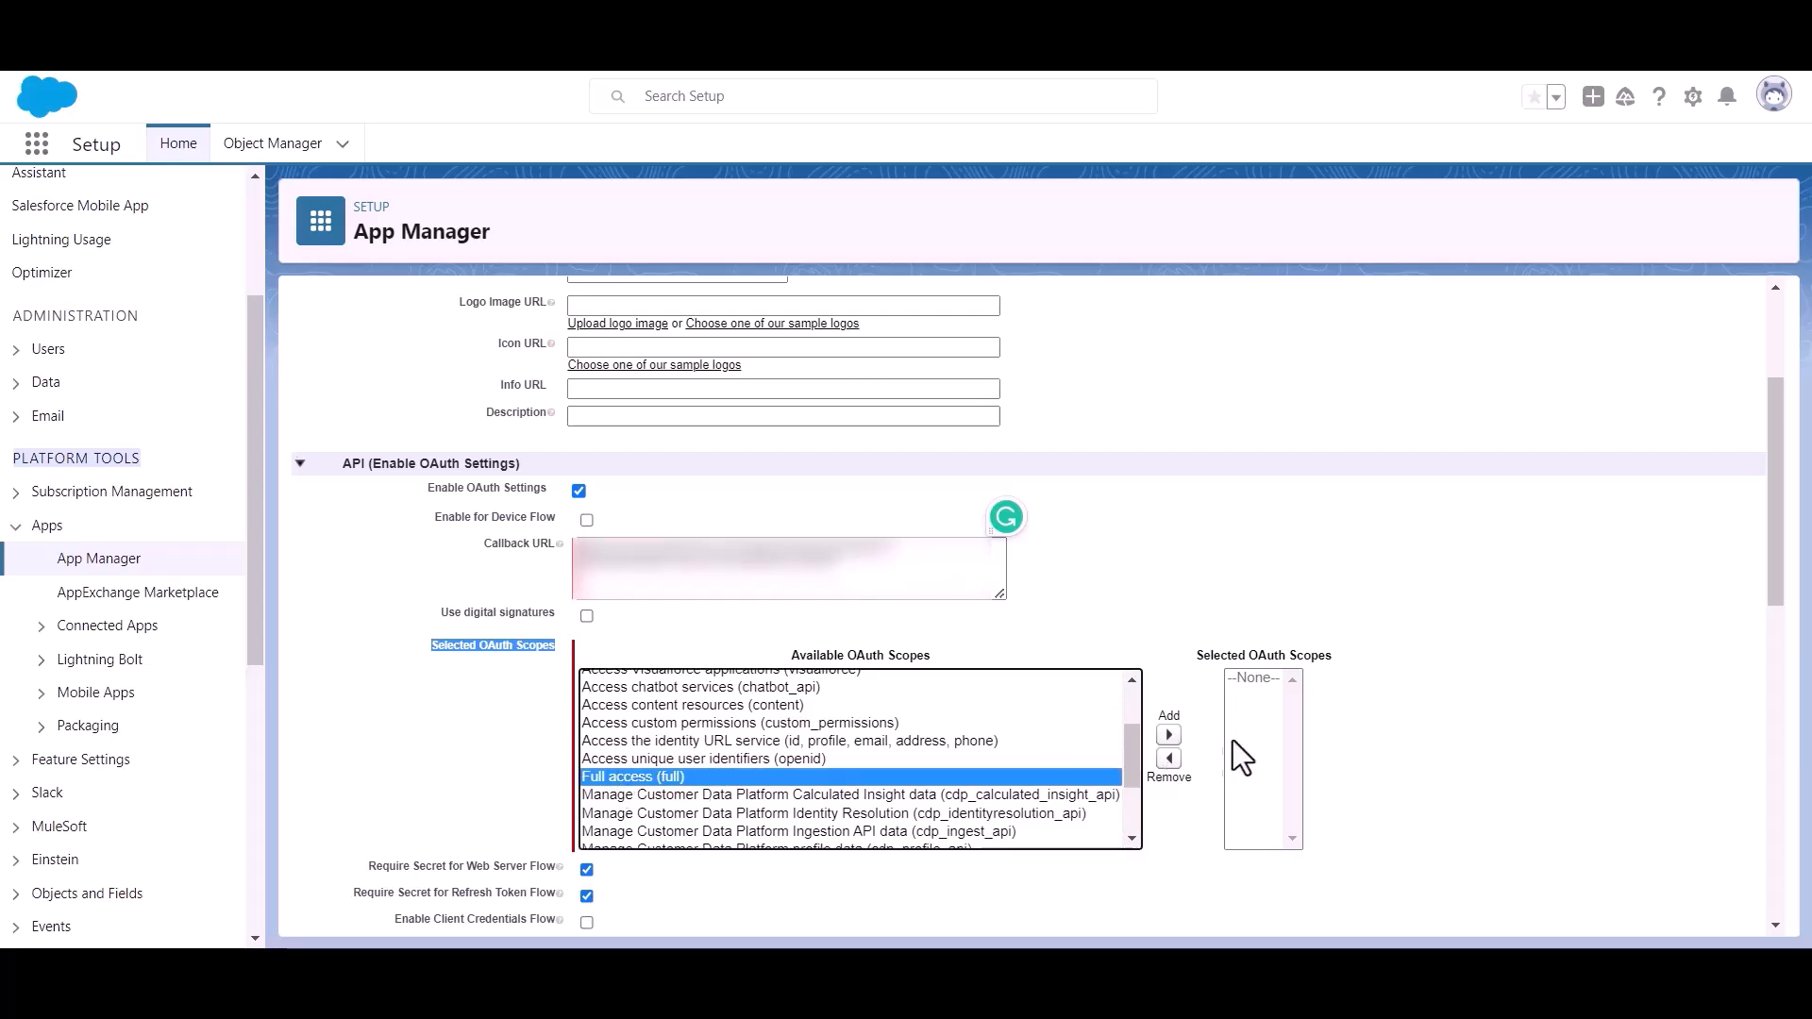
pyautogui.click(1169, 734)
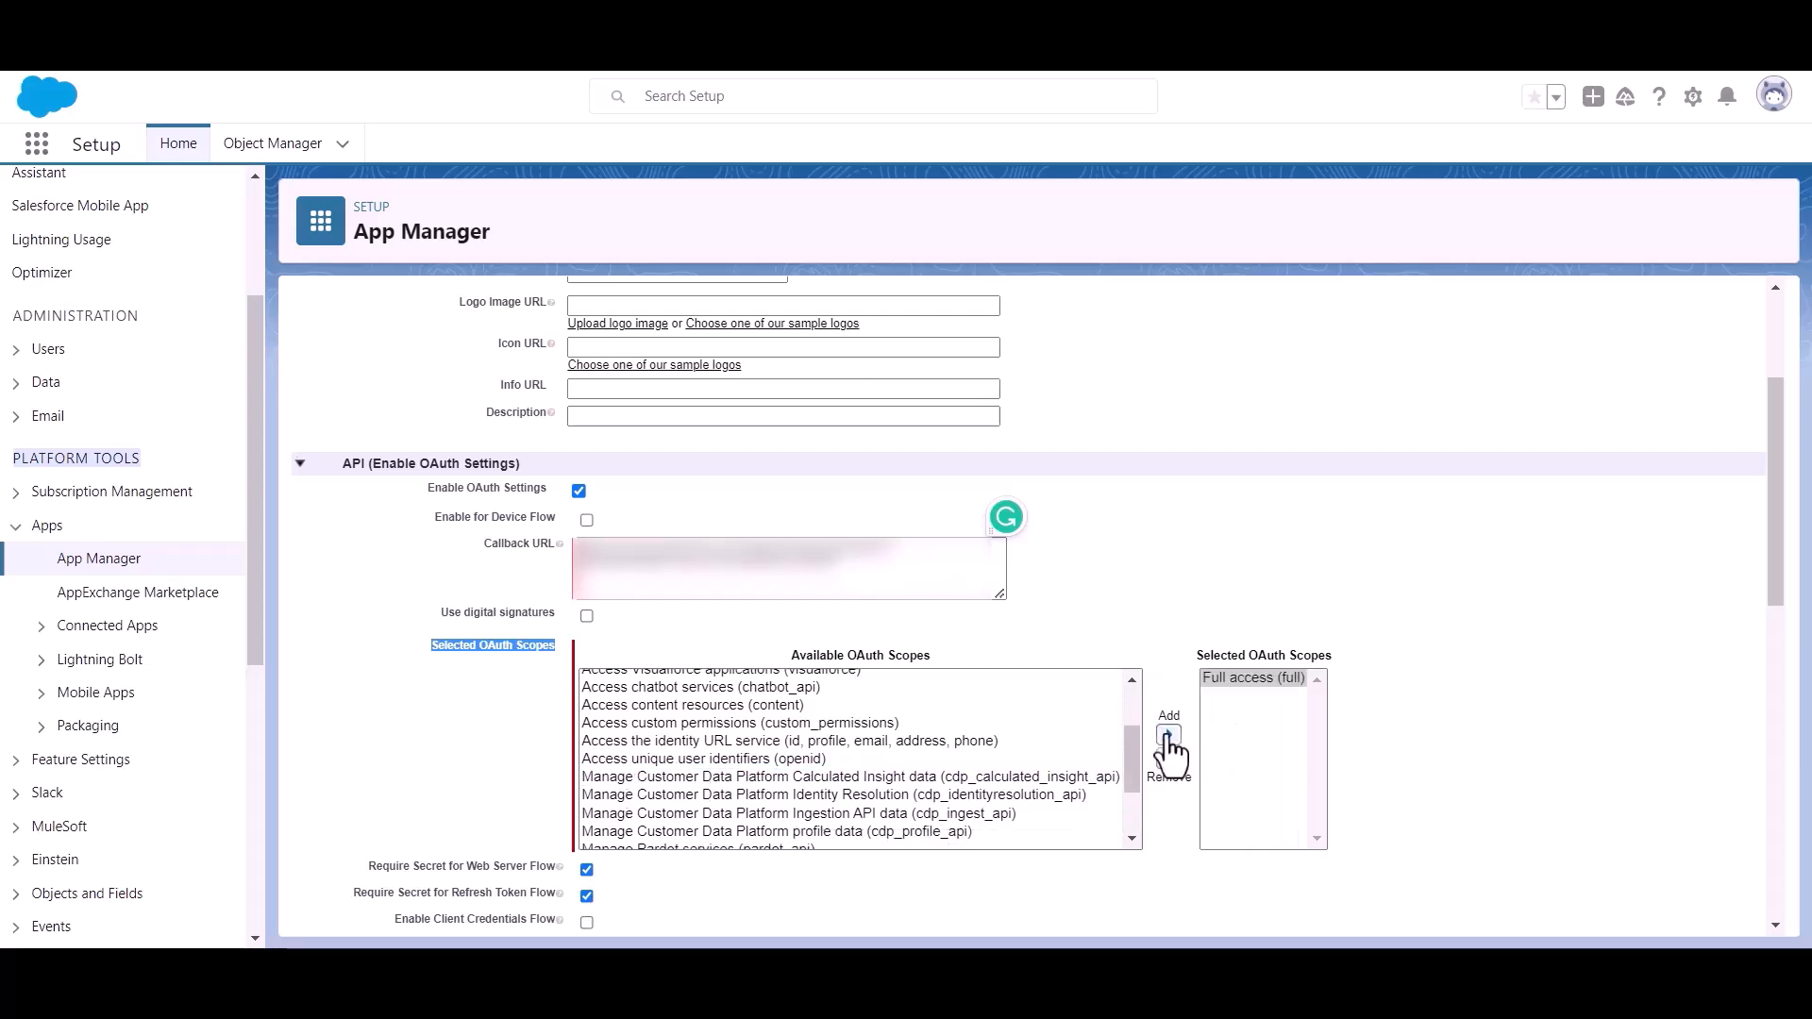
pyautogui.scroll(-5, 902, 681)
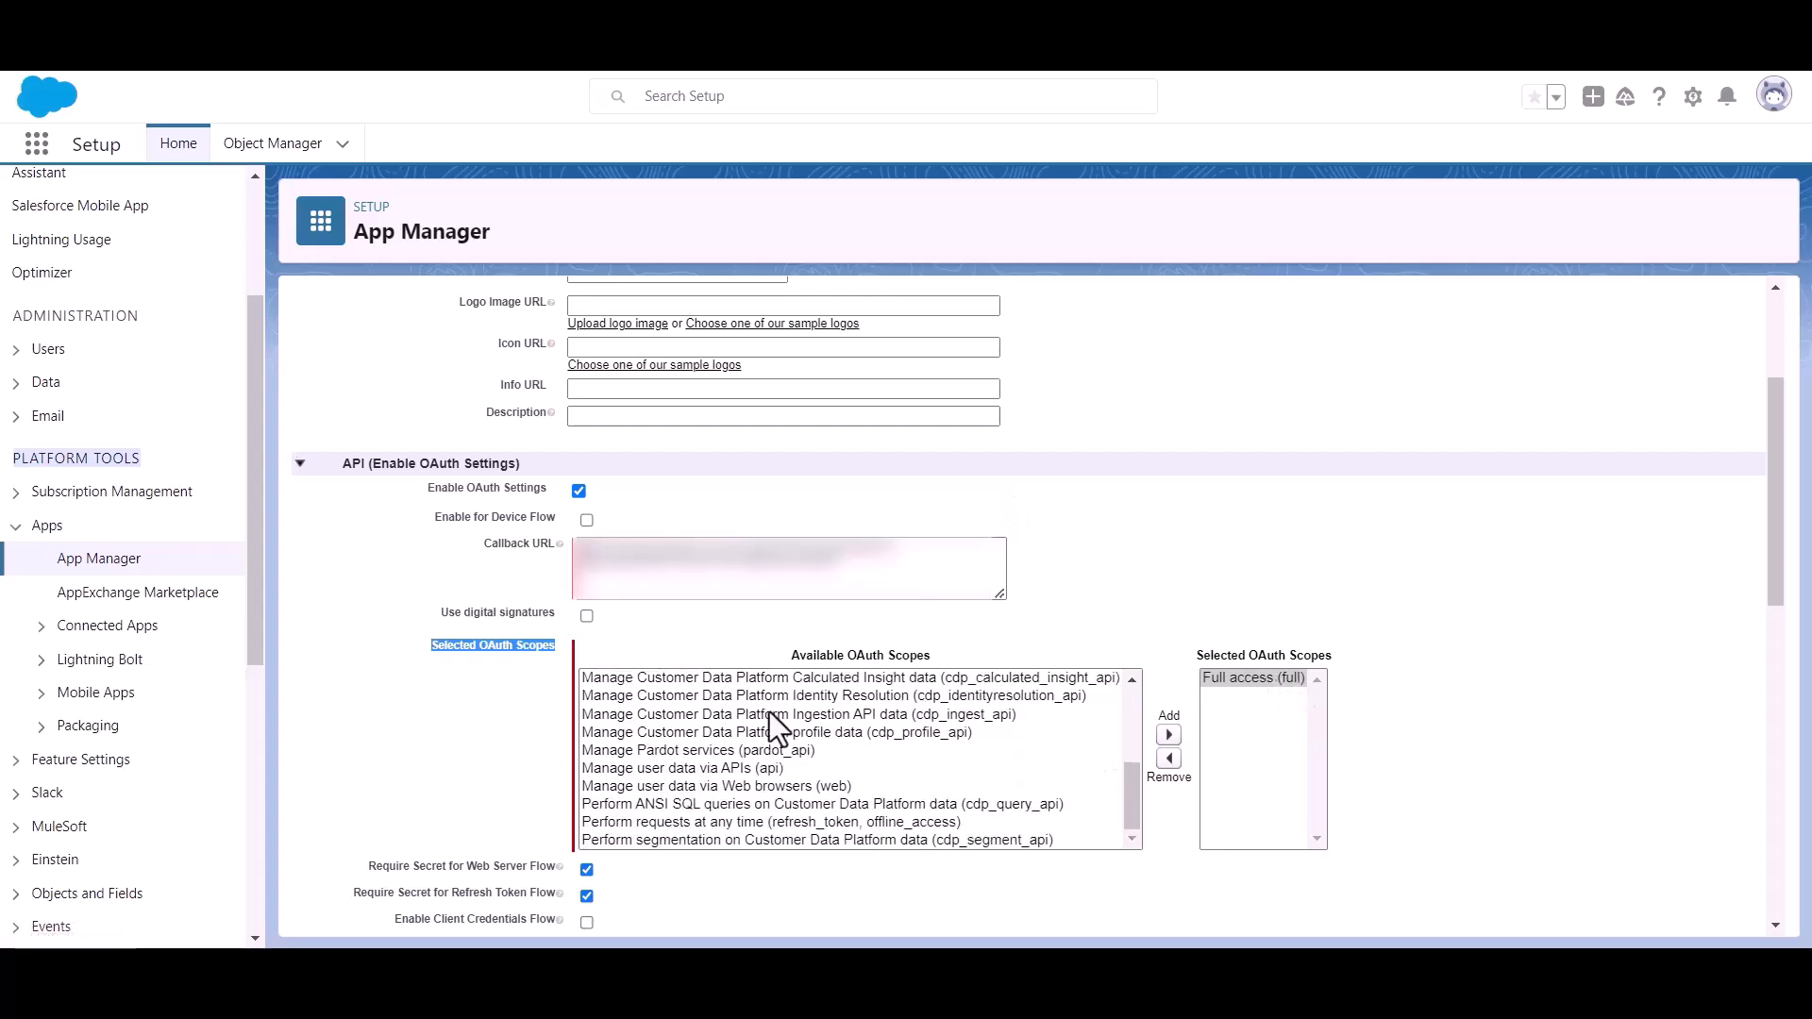
pyautogui.scroll(-10, 614, 693)
pyautogui.scroll(-1, 614, 693)
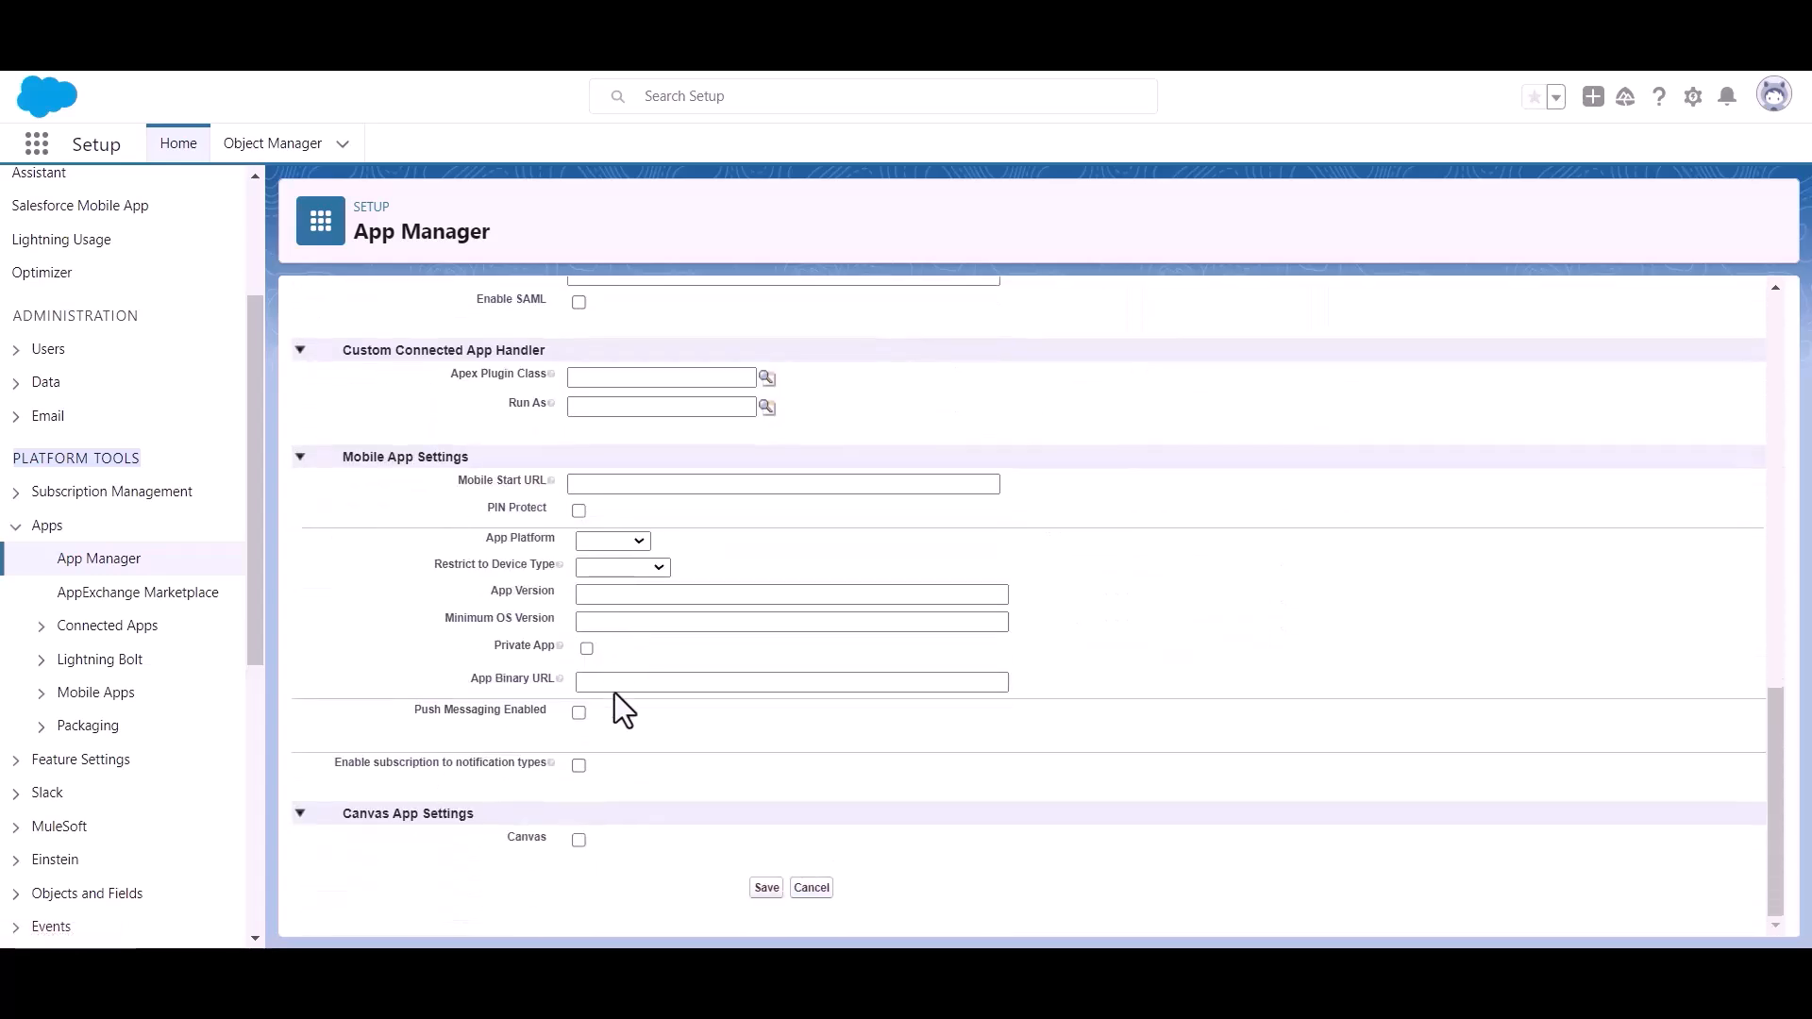
pyautogui.click(766, 891)
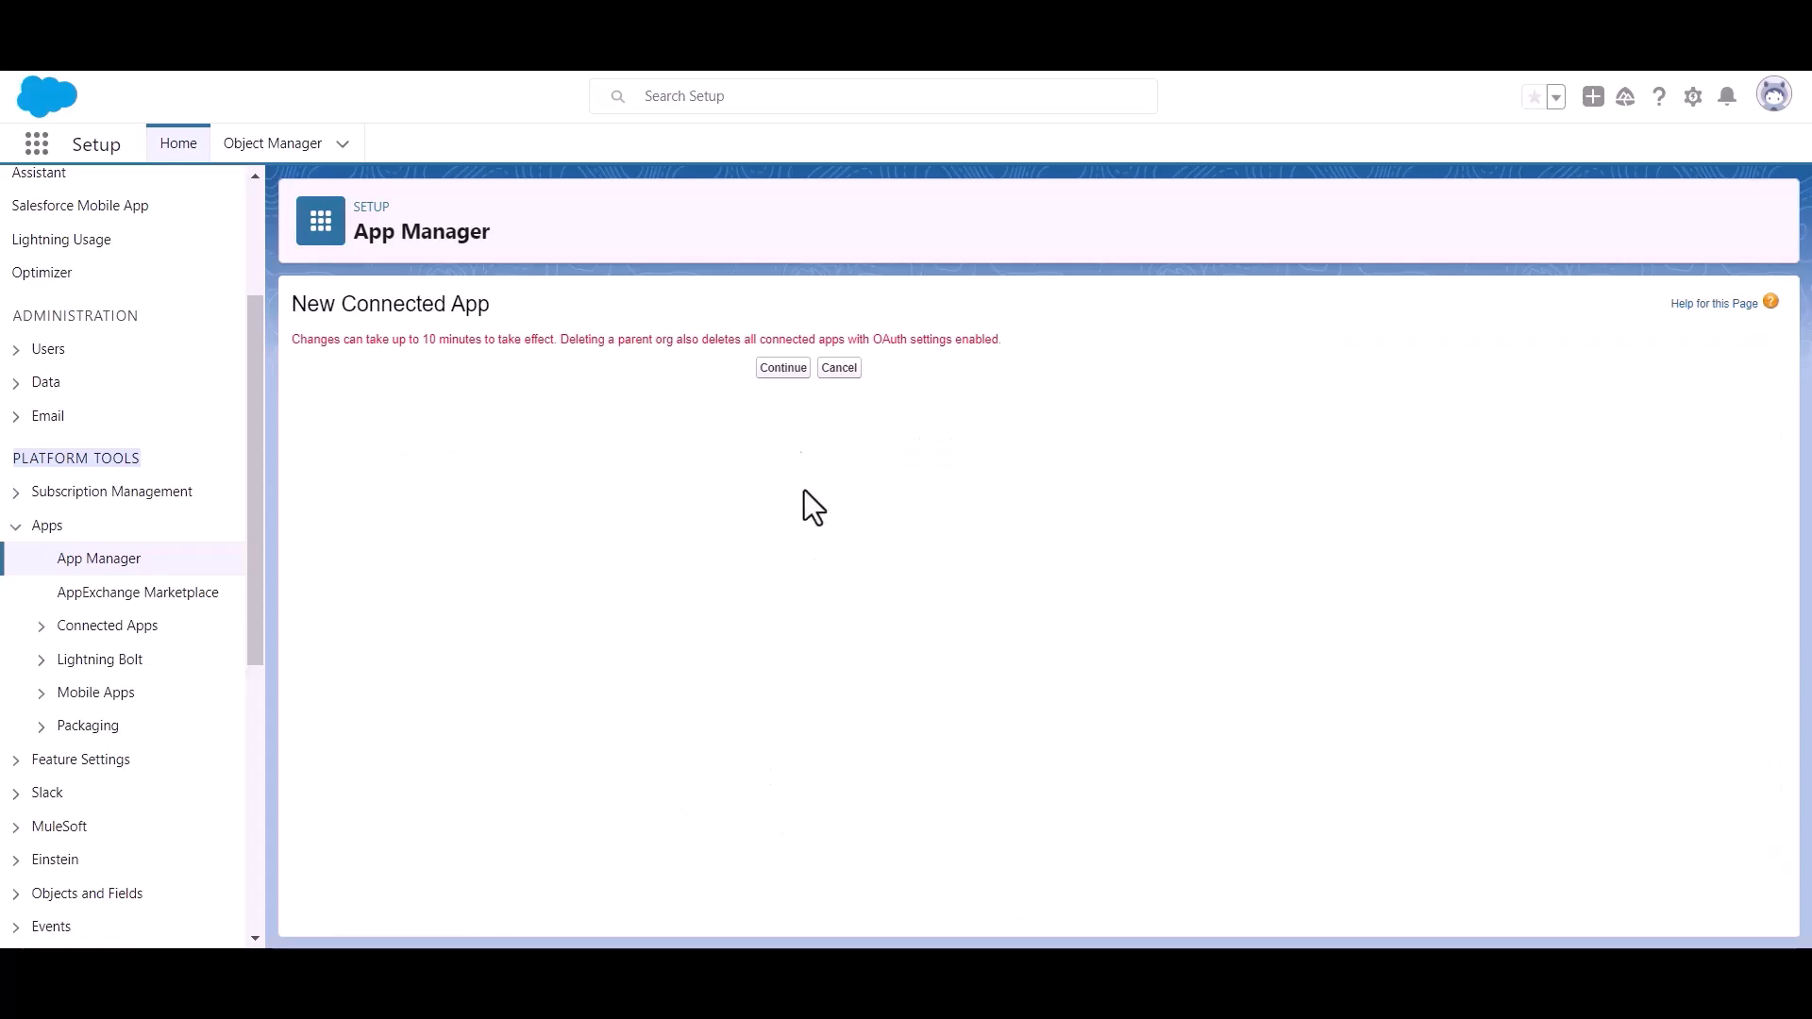
# - Continue past the notice and review the Bit_Apps detail page's scope and callback URL
pyautogui.click(765, 369)
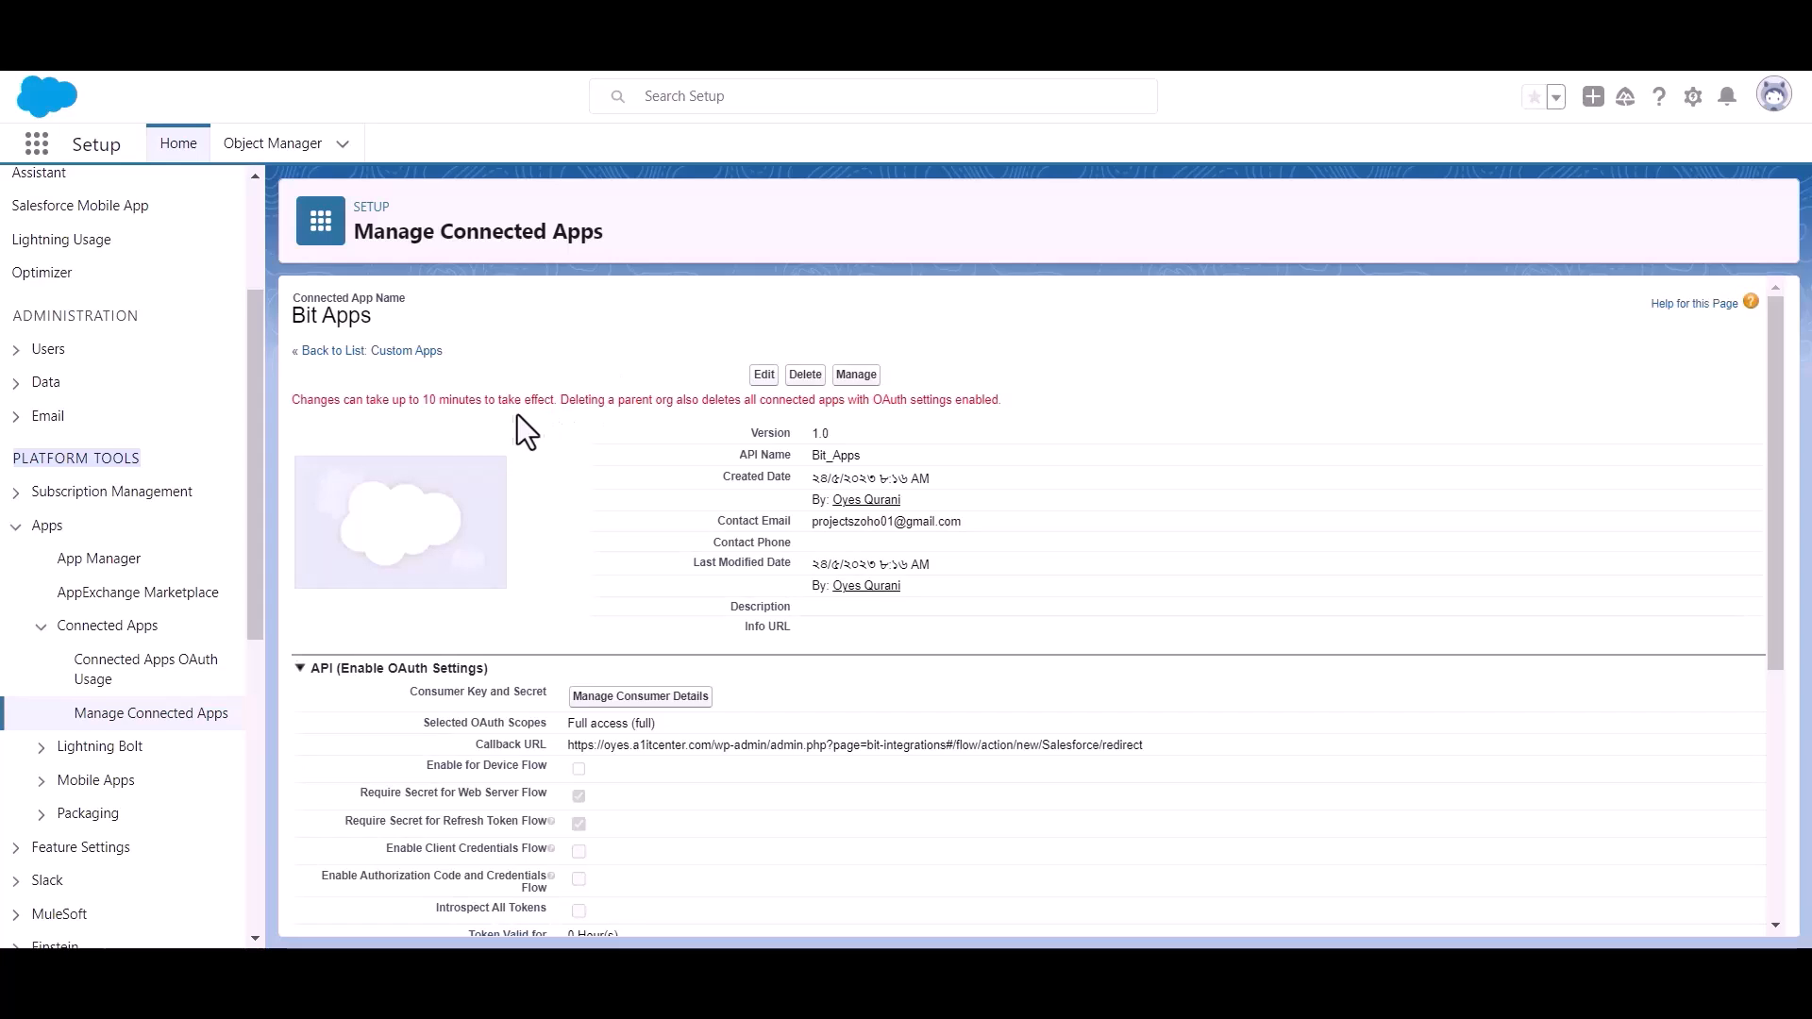
pyautogui.tripleClick(464, 406)
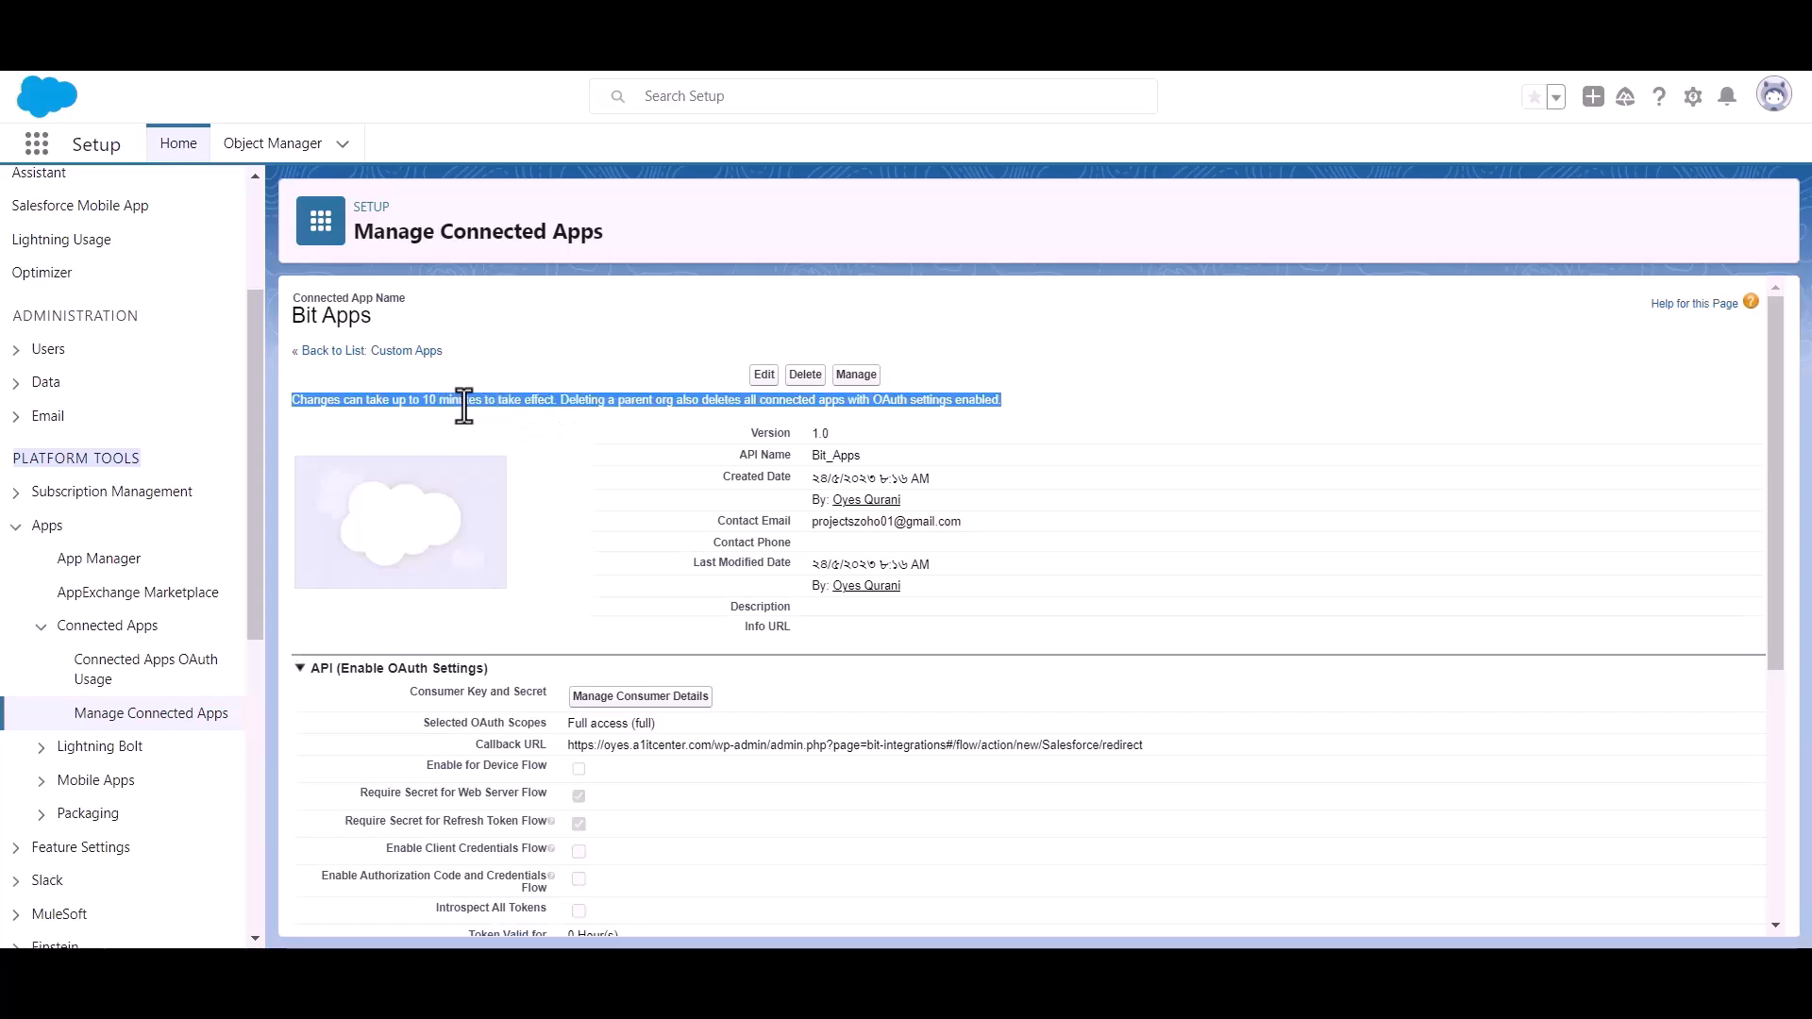
pyautogui.click(574, 413)
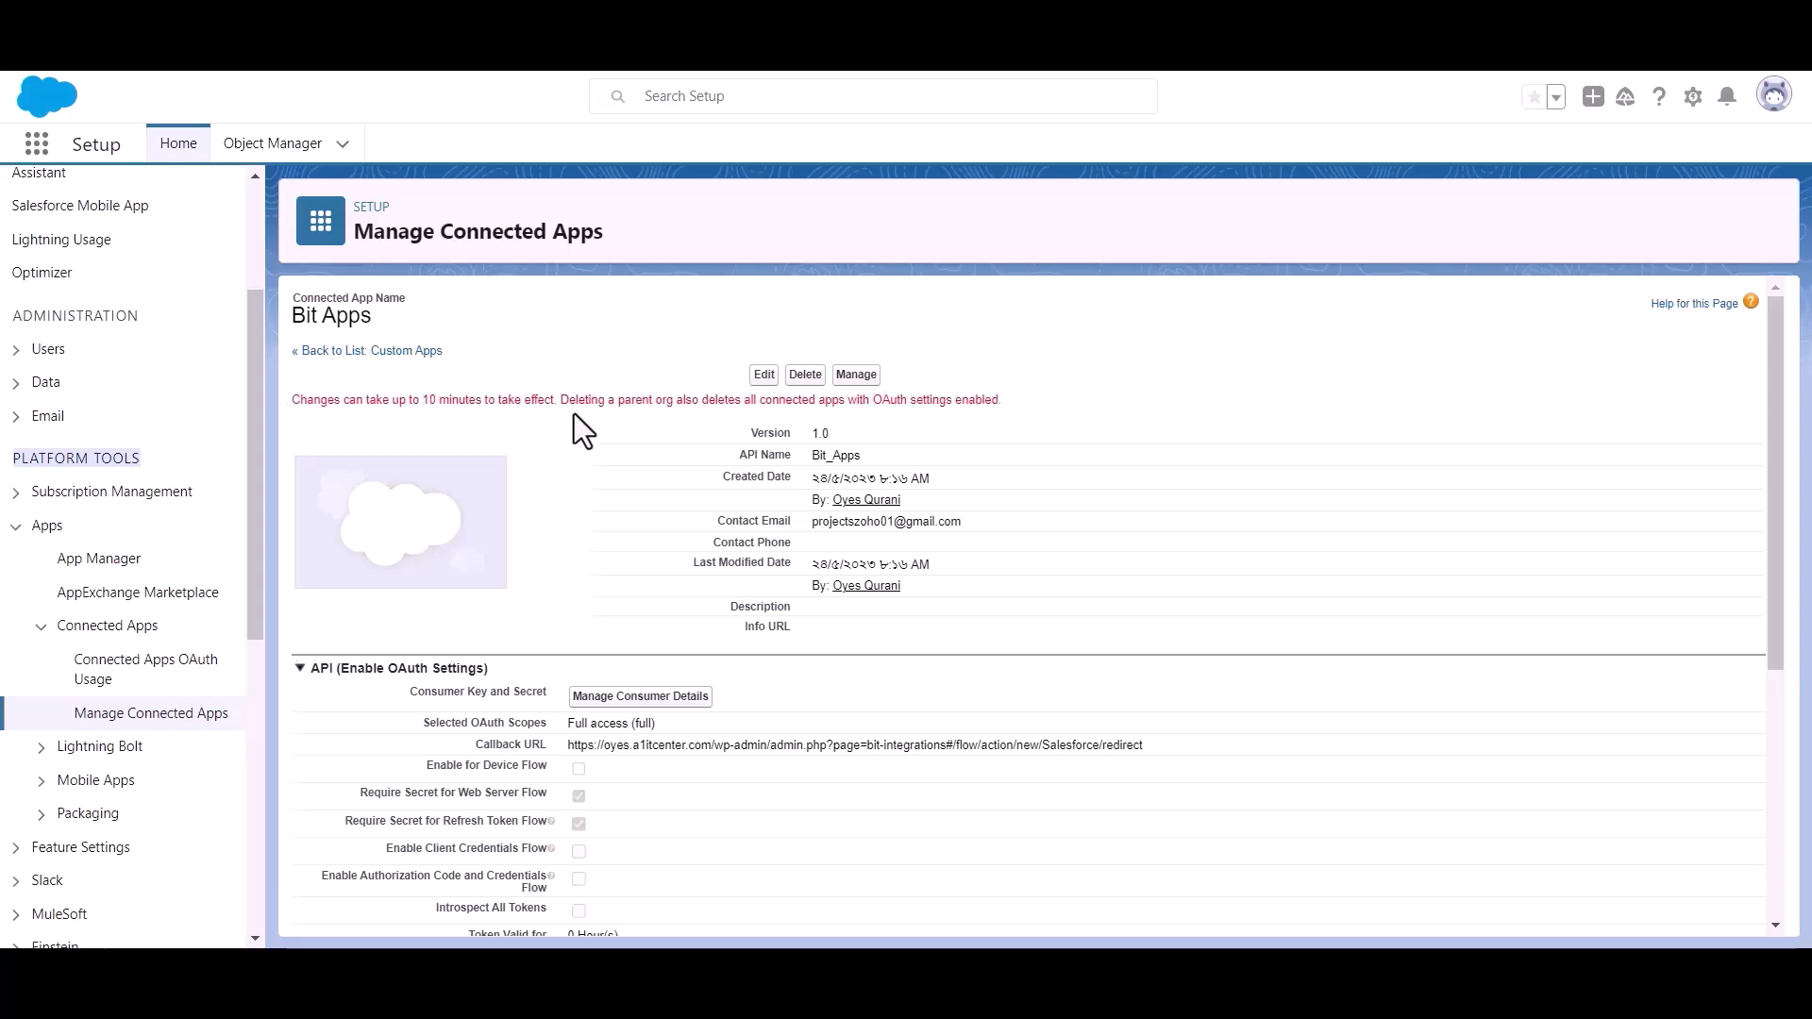
pyautogui.scroll(-1, 574, 414)
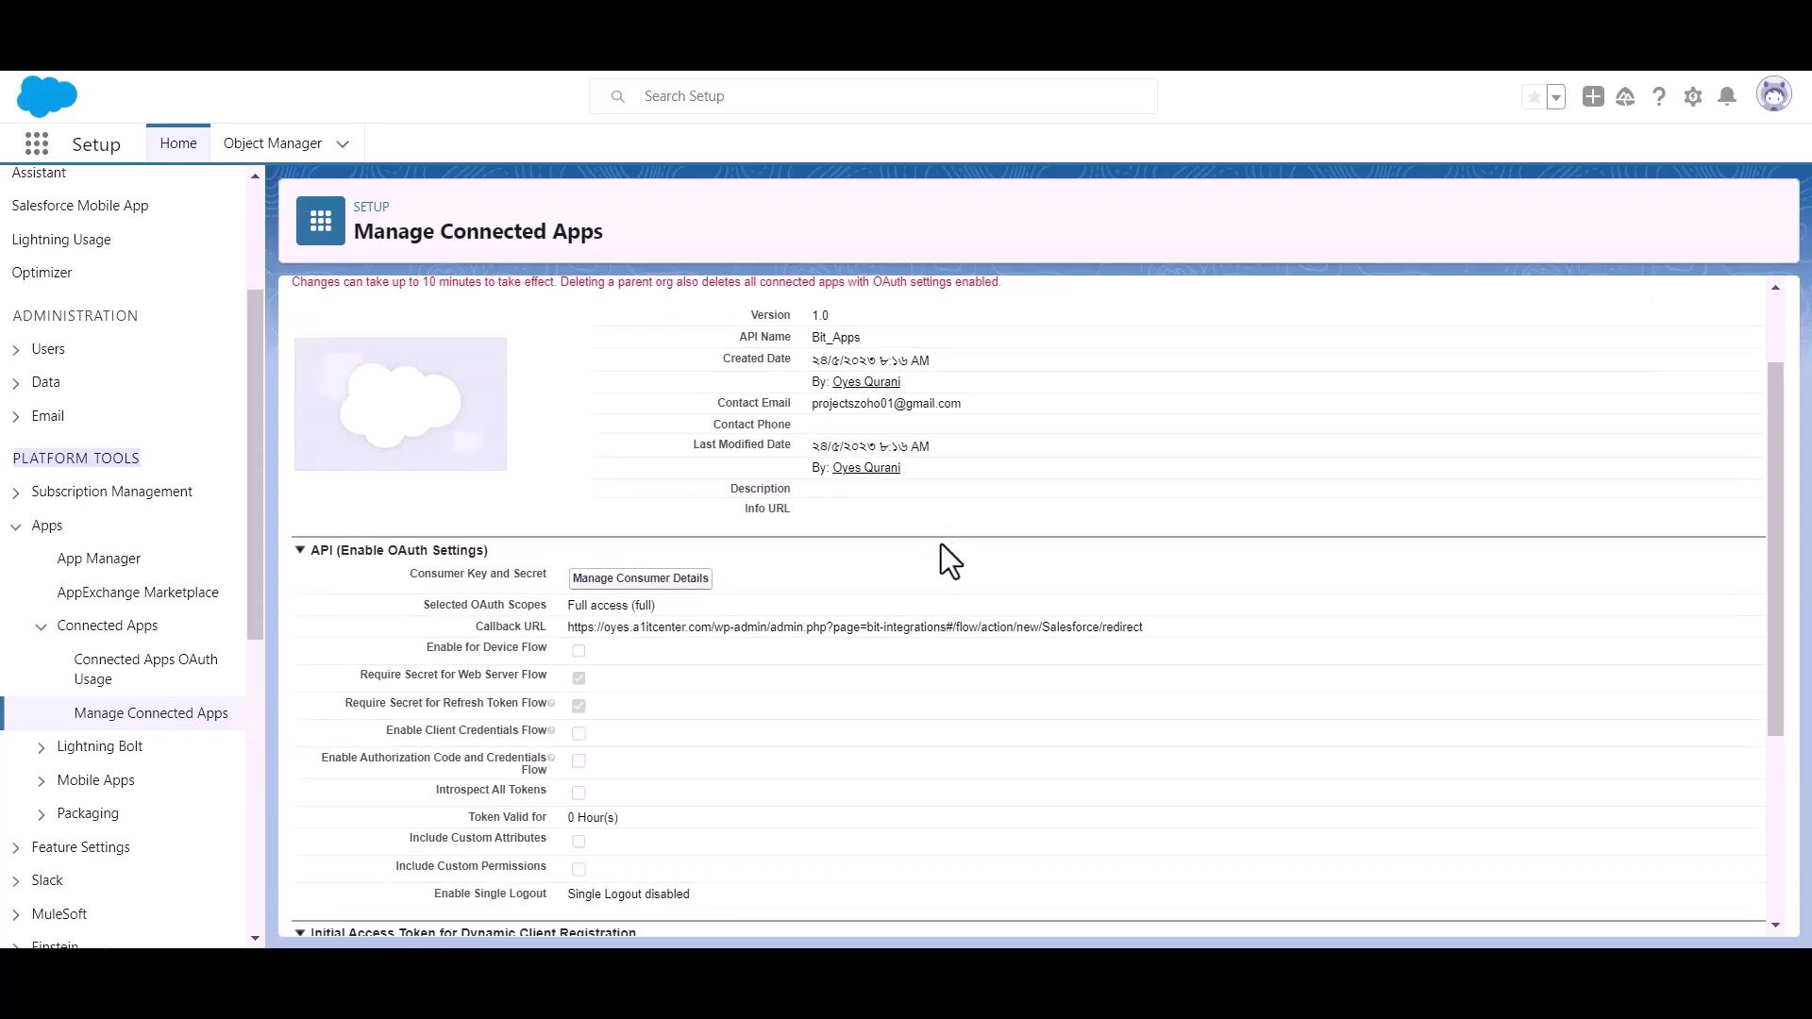
# - Enter the emailed verification code to reveal the Bit Apps consumer key and secret
pyautogui.click(640, 580)
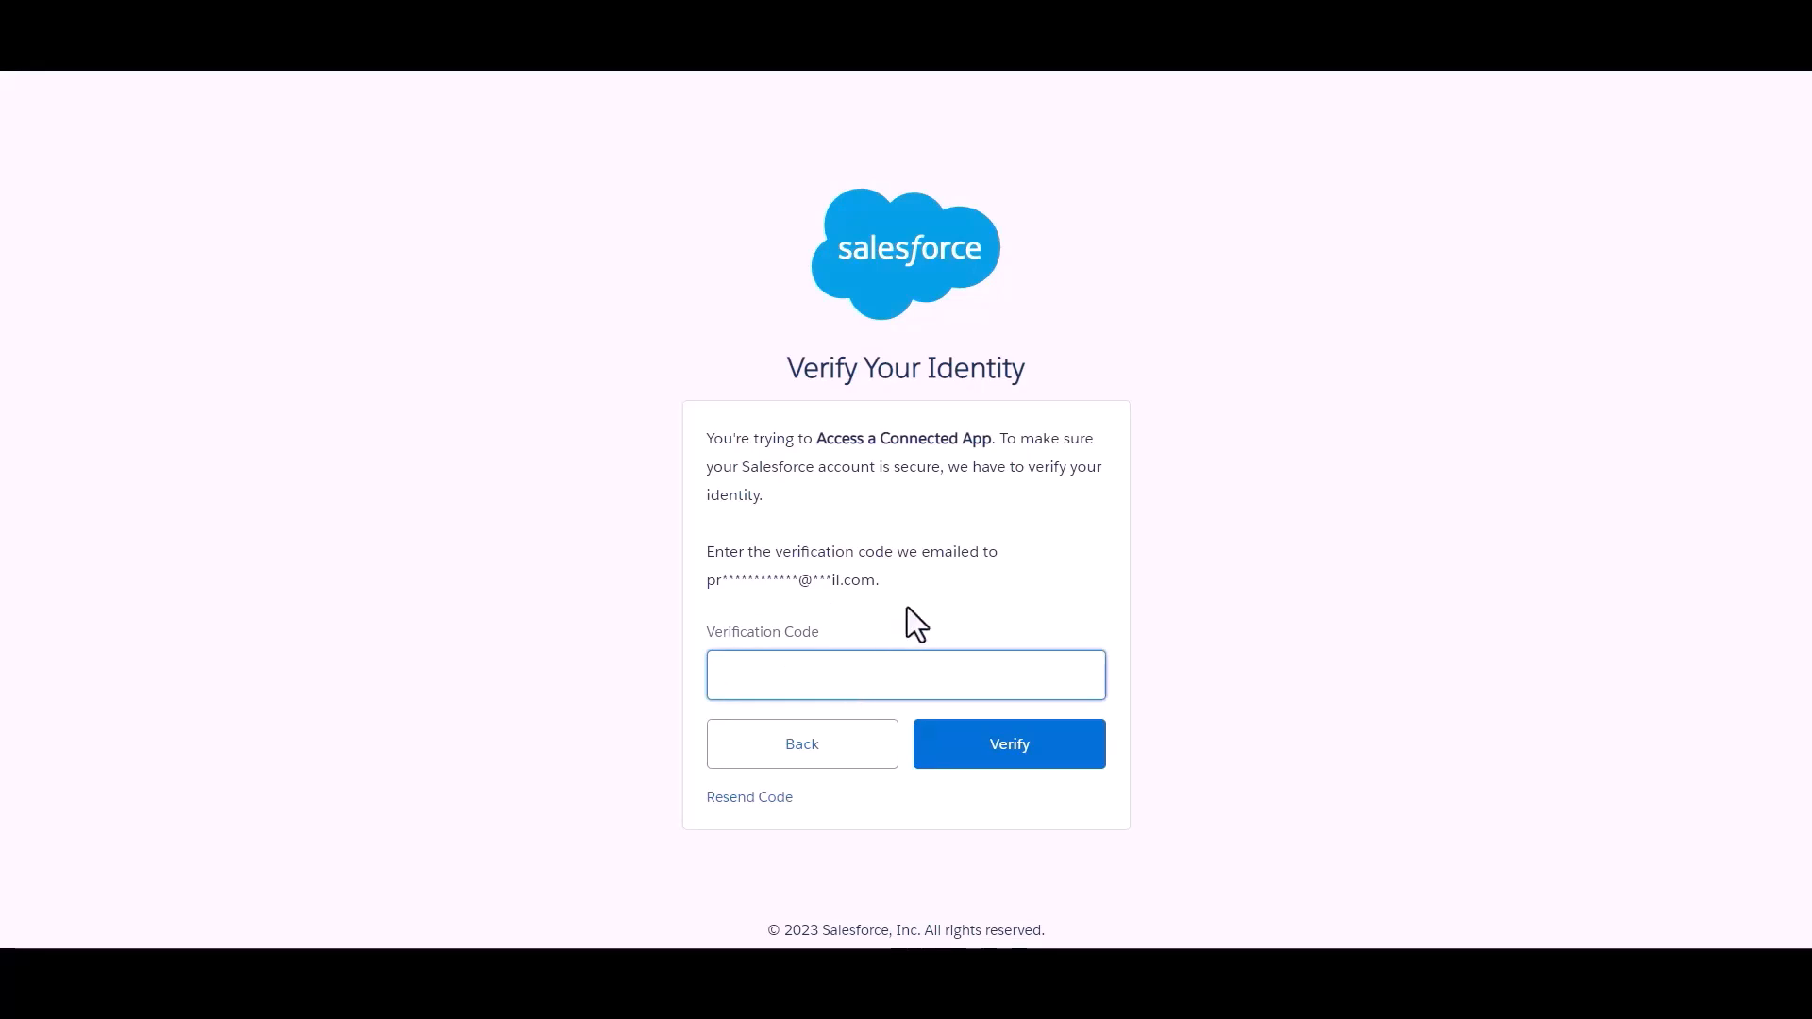
pyautogui.click(934, 673)
pyautogui.hotkey('ctrl', 'v')
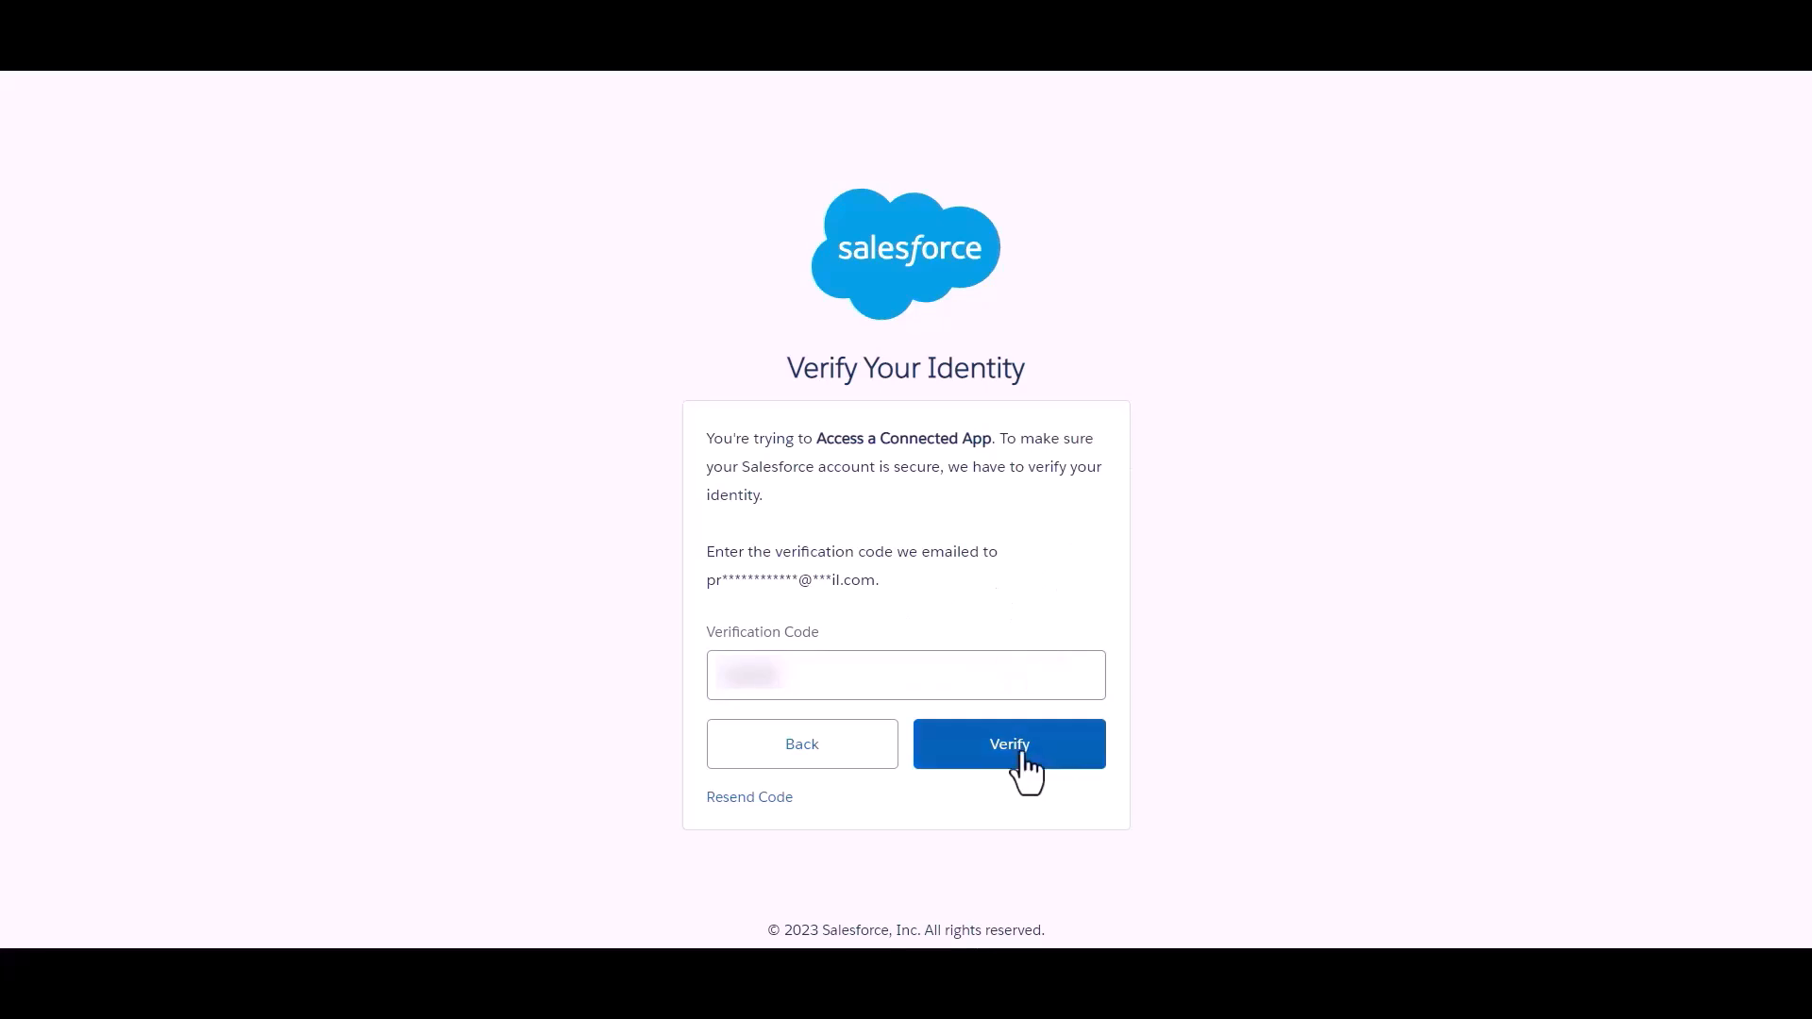
pyautogui.click(1023, 755)
pyautogui.scroll(-1, 849, 472)
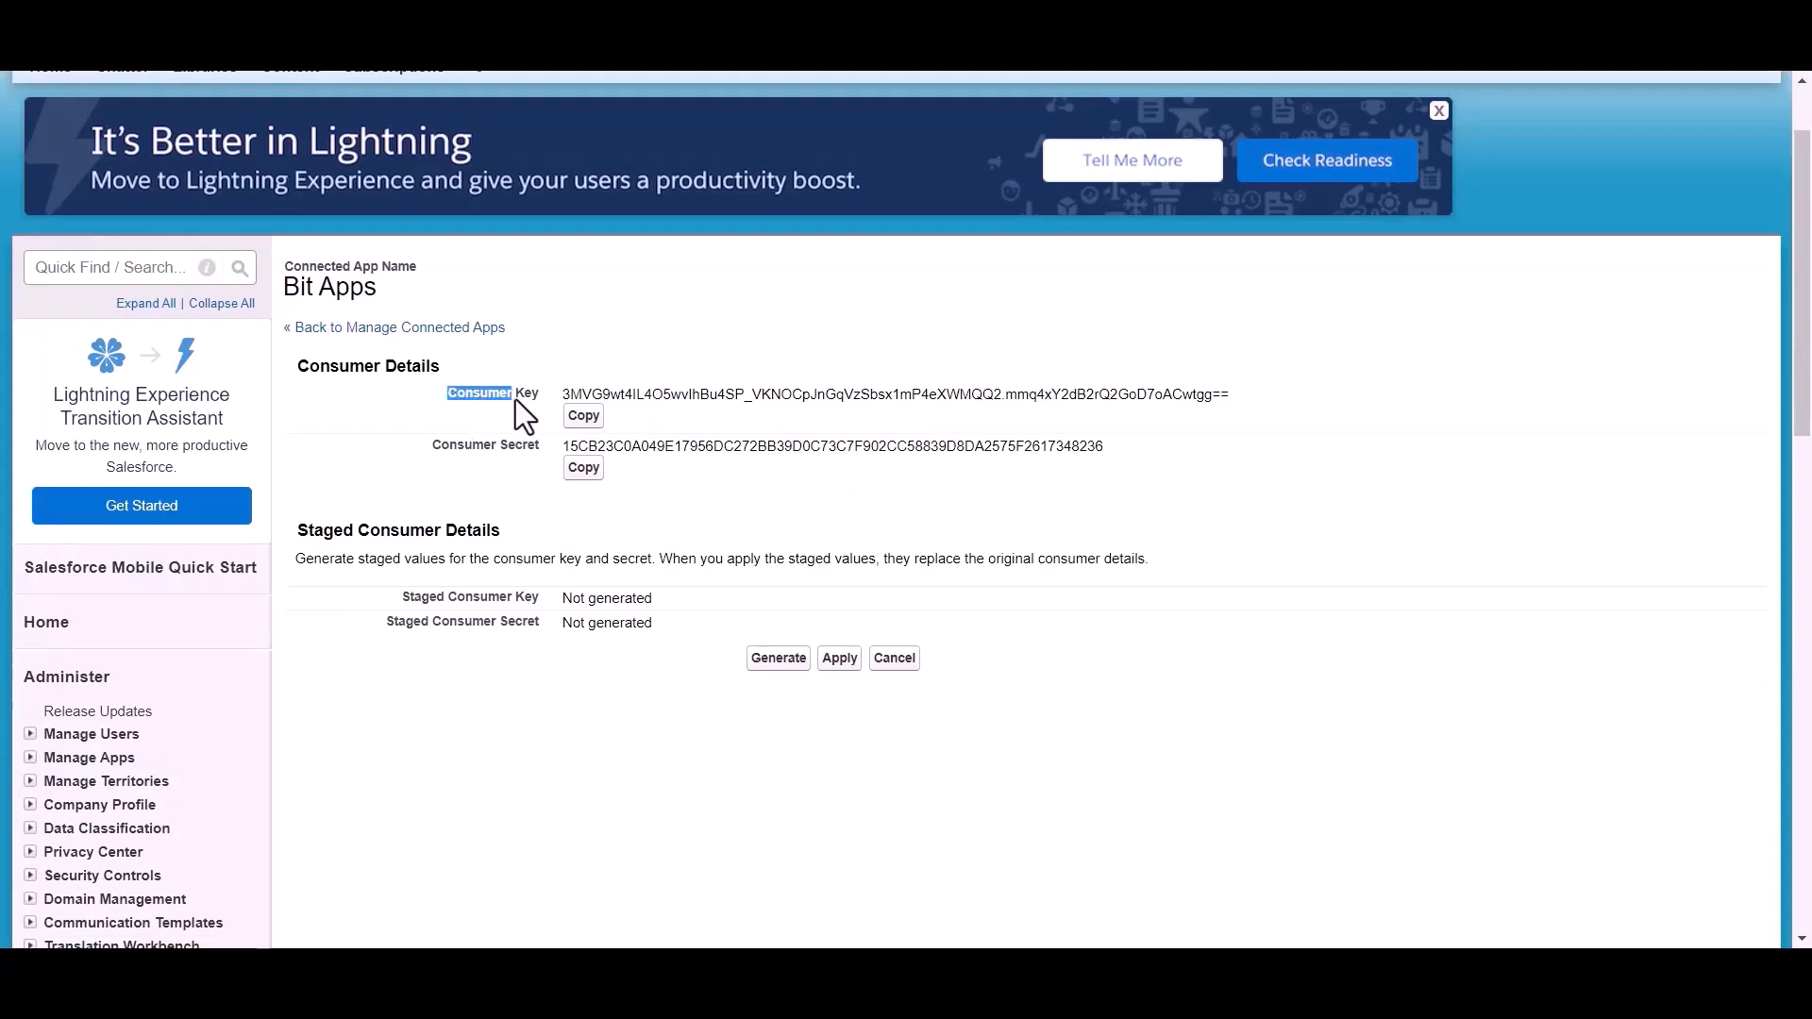
# - Copy the Bit Apps consumer key and paste it into the Bit Integrations Client id field
pyautogui.moveTo(417, 449); pyautogui.dragTo(545, 449)
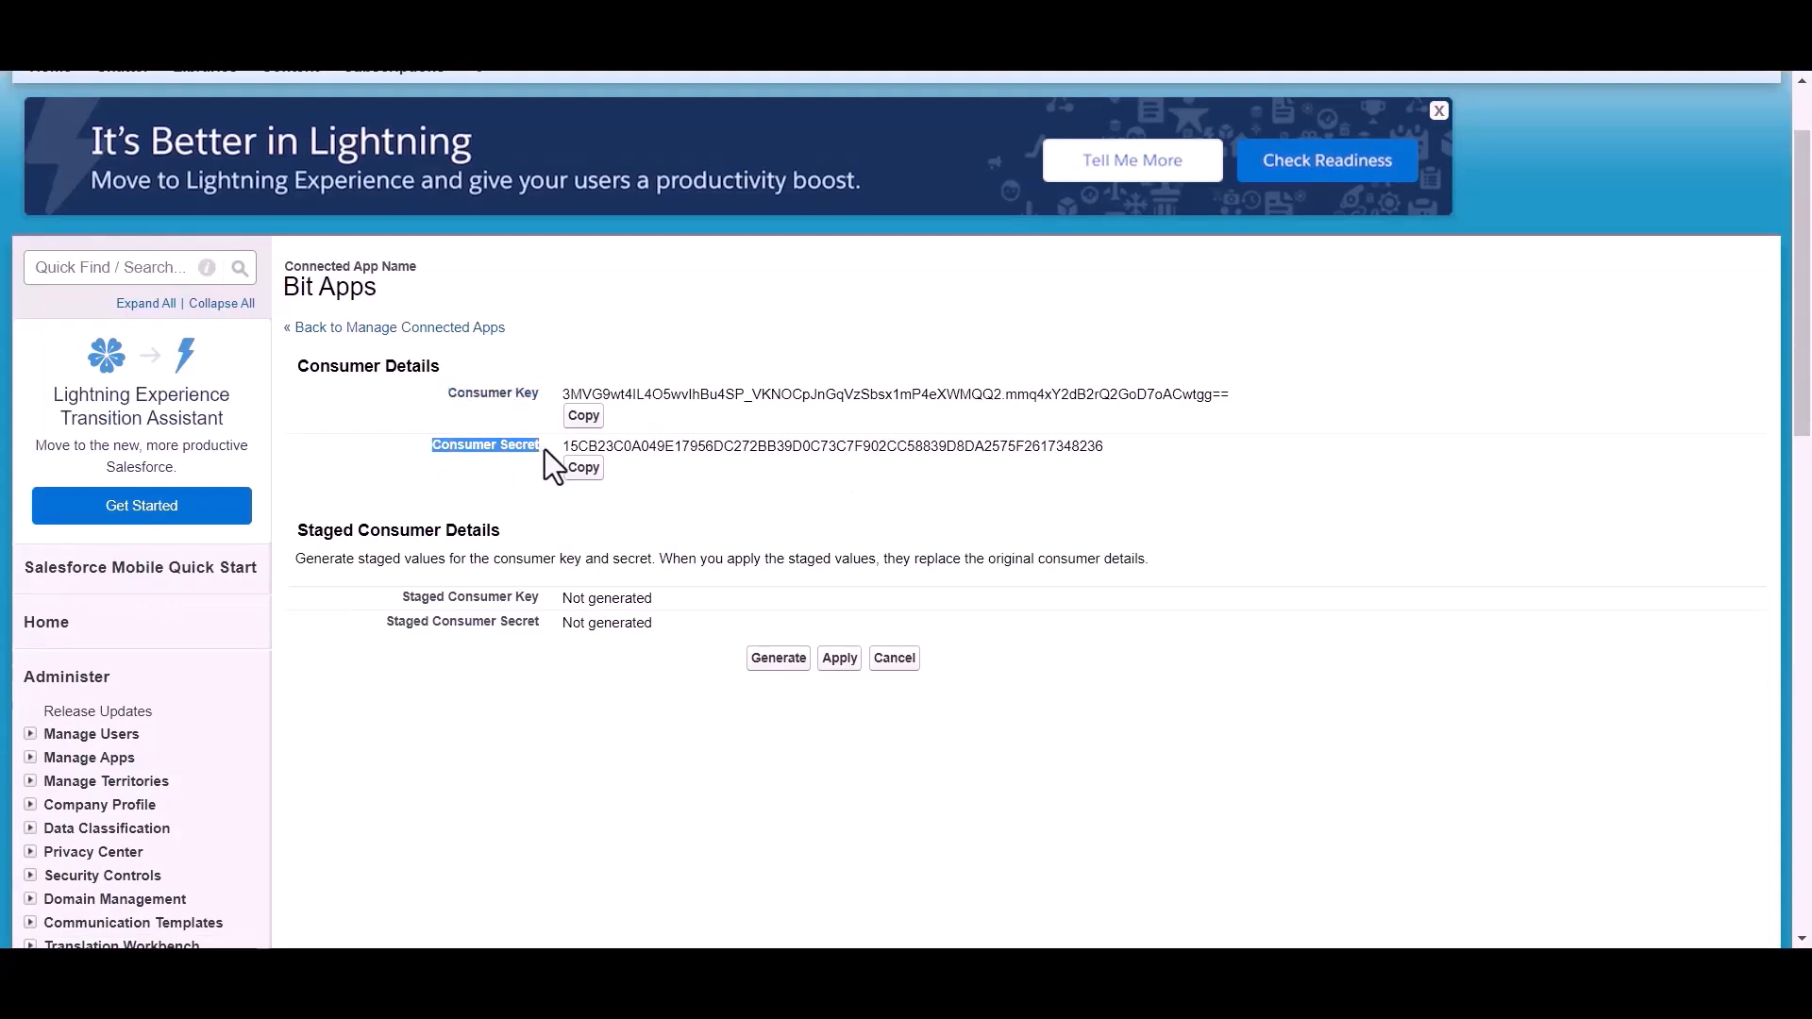
pyautogui.click(643, 494)
pyautogui.scroll(1, 642, 494)
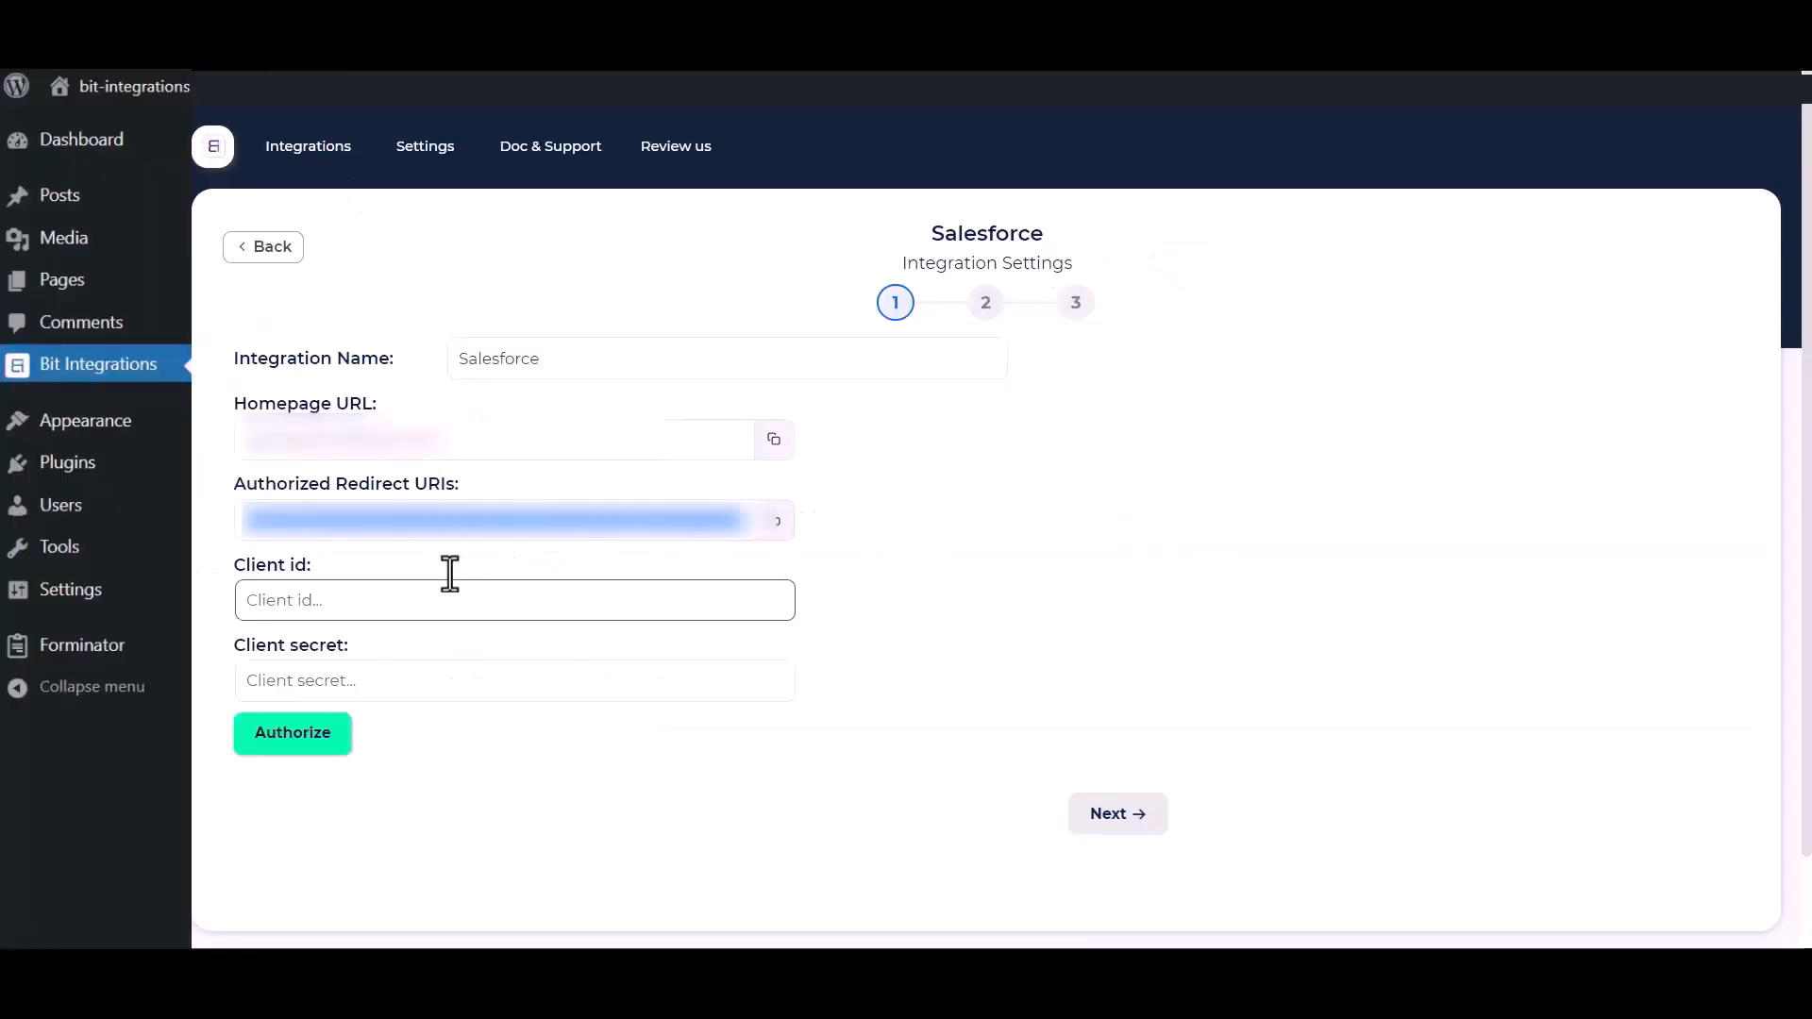
pyautogui.click(388, 599)
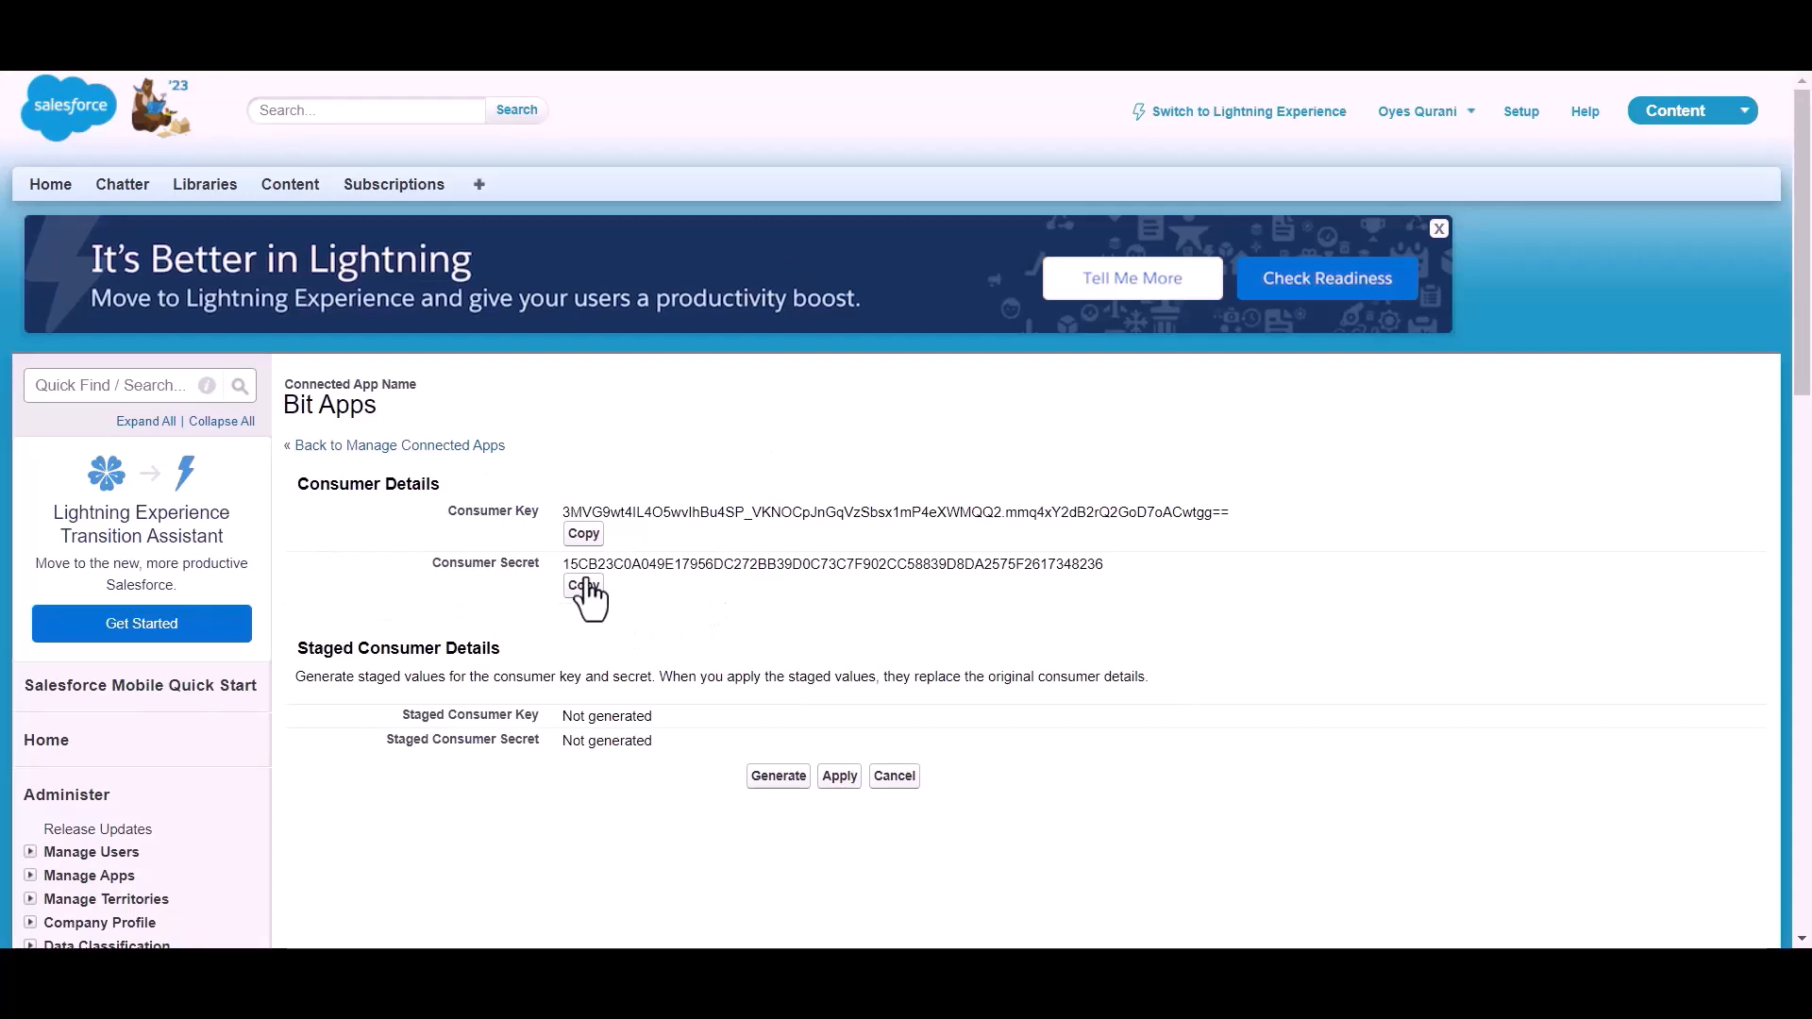
# - Paste the copied Salesforce consumer secret into the Client secret field
pyautogui.click(583, 587)
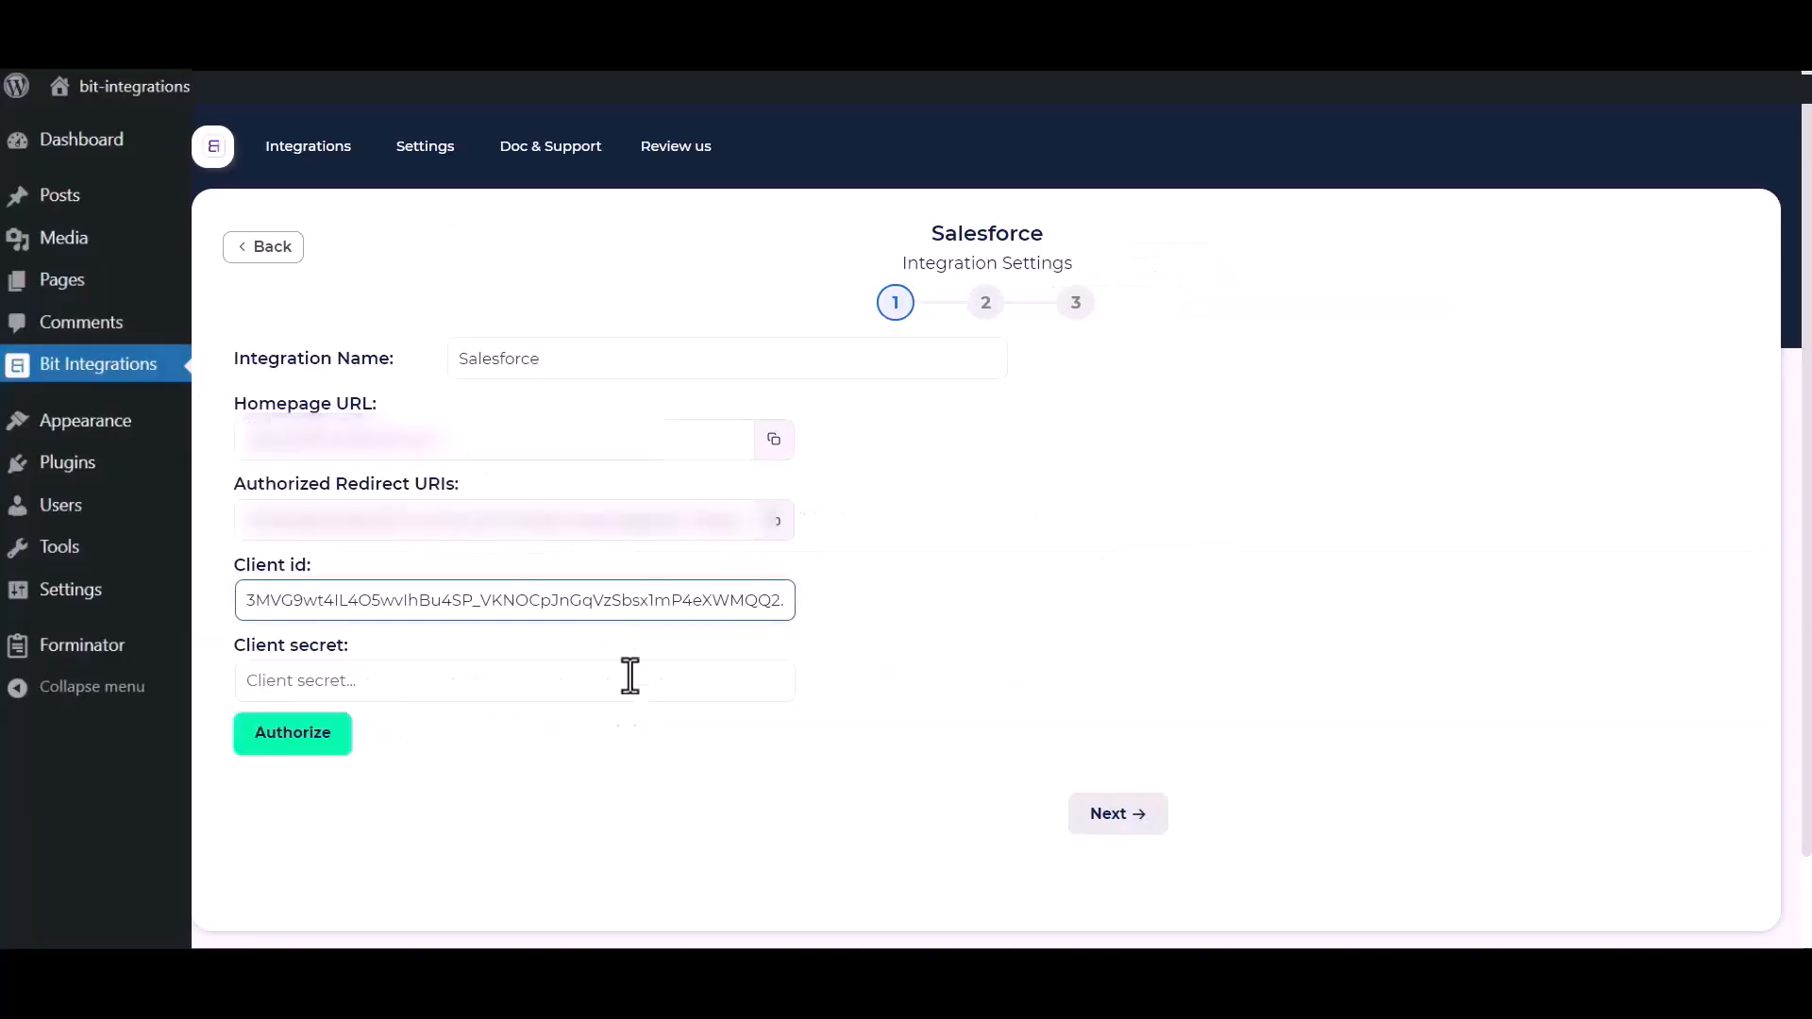
pyautogui.click(515, 678)
pyautogui.hotkey('ctrl', 'v')
pyautogui.click(496, 814)
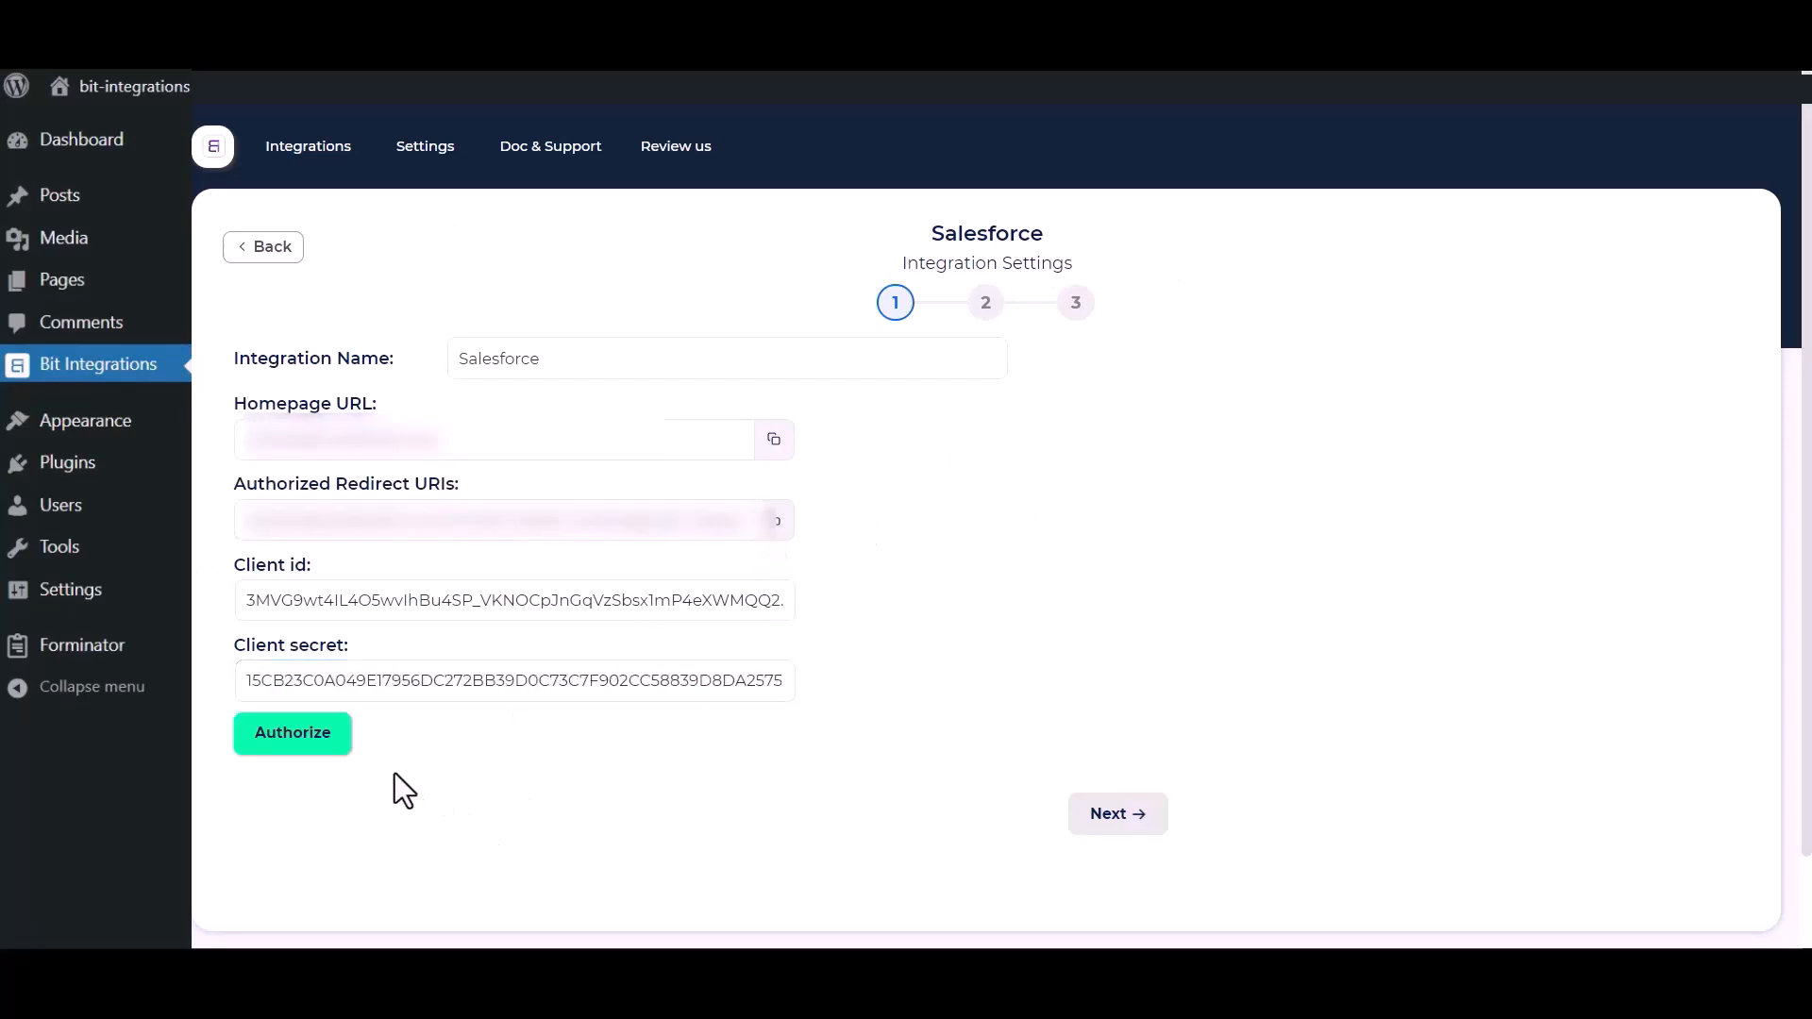
# - Authorize the Salesforce connection and allow the app access in the Salesforce popup
pyautogui.click(271, 753)
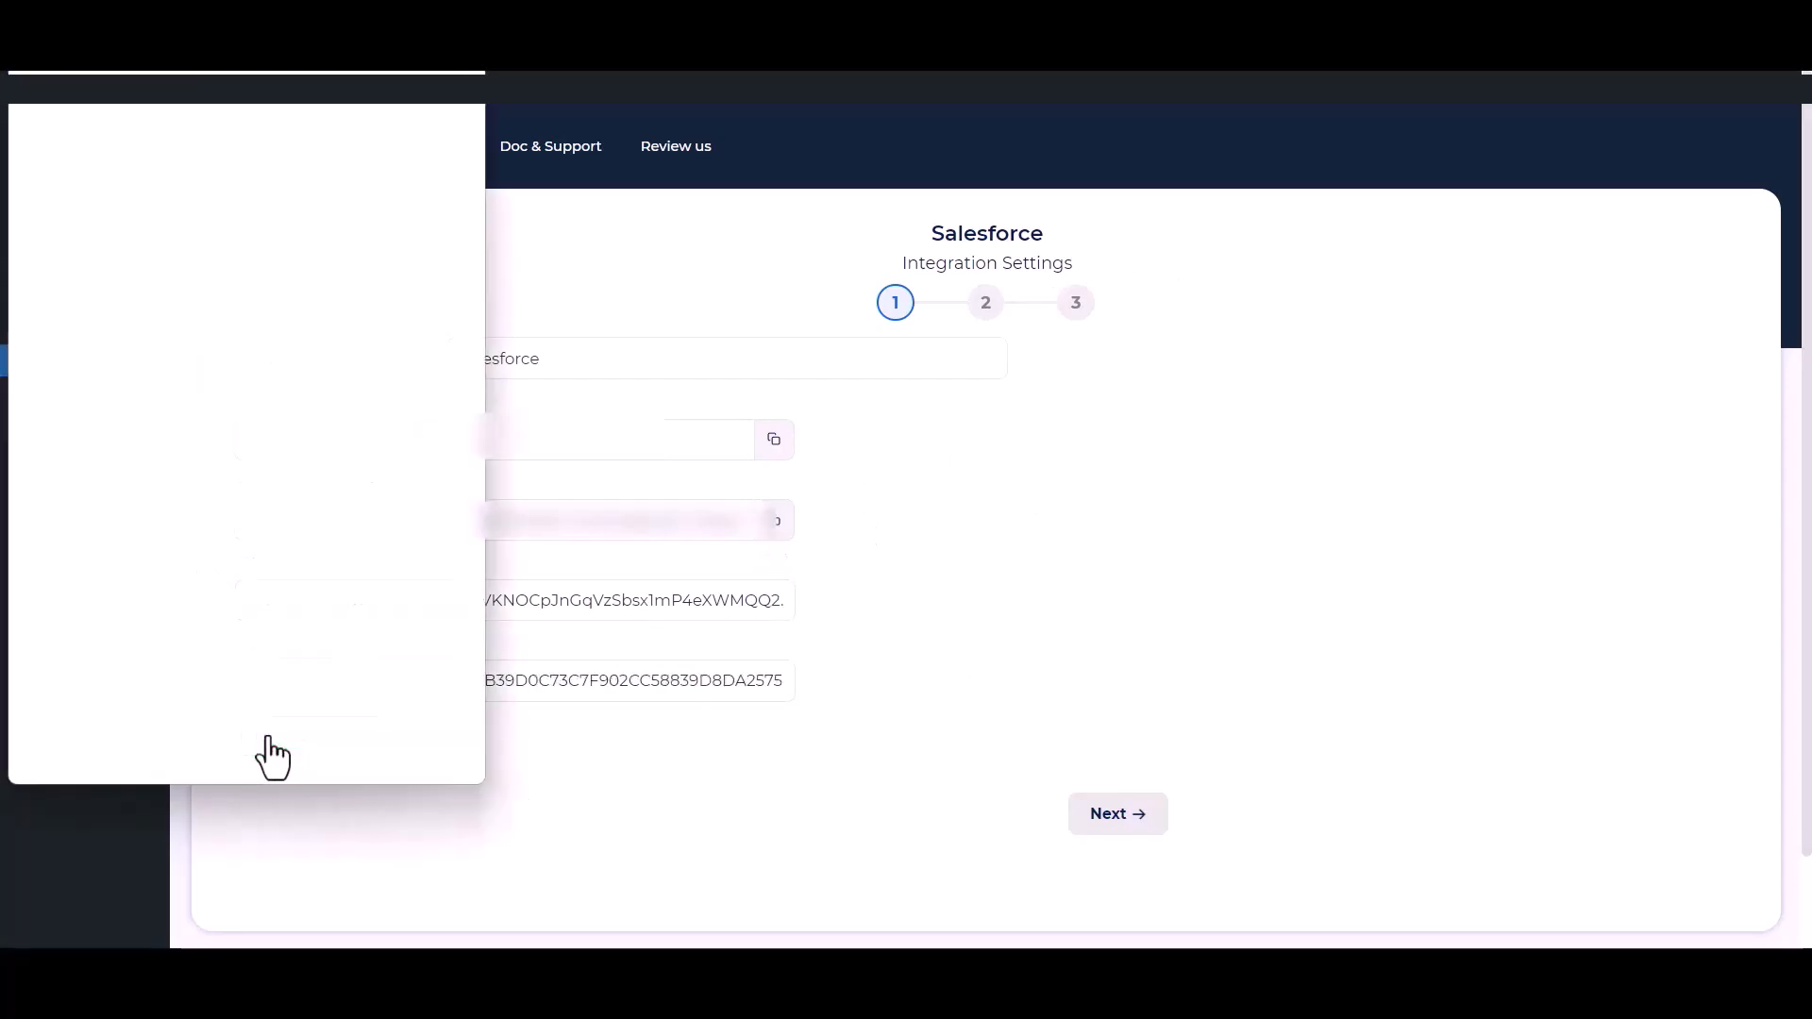
pyautogui.scroll(-6, 281, 468)
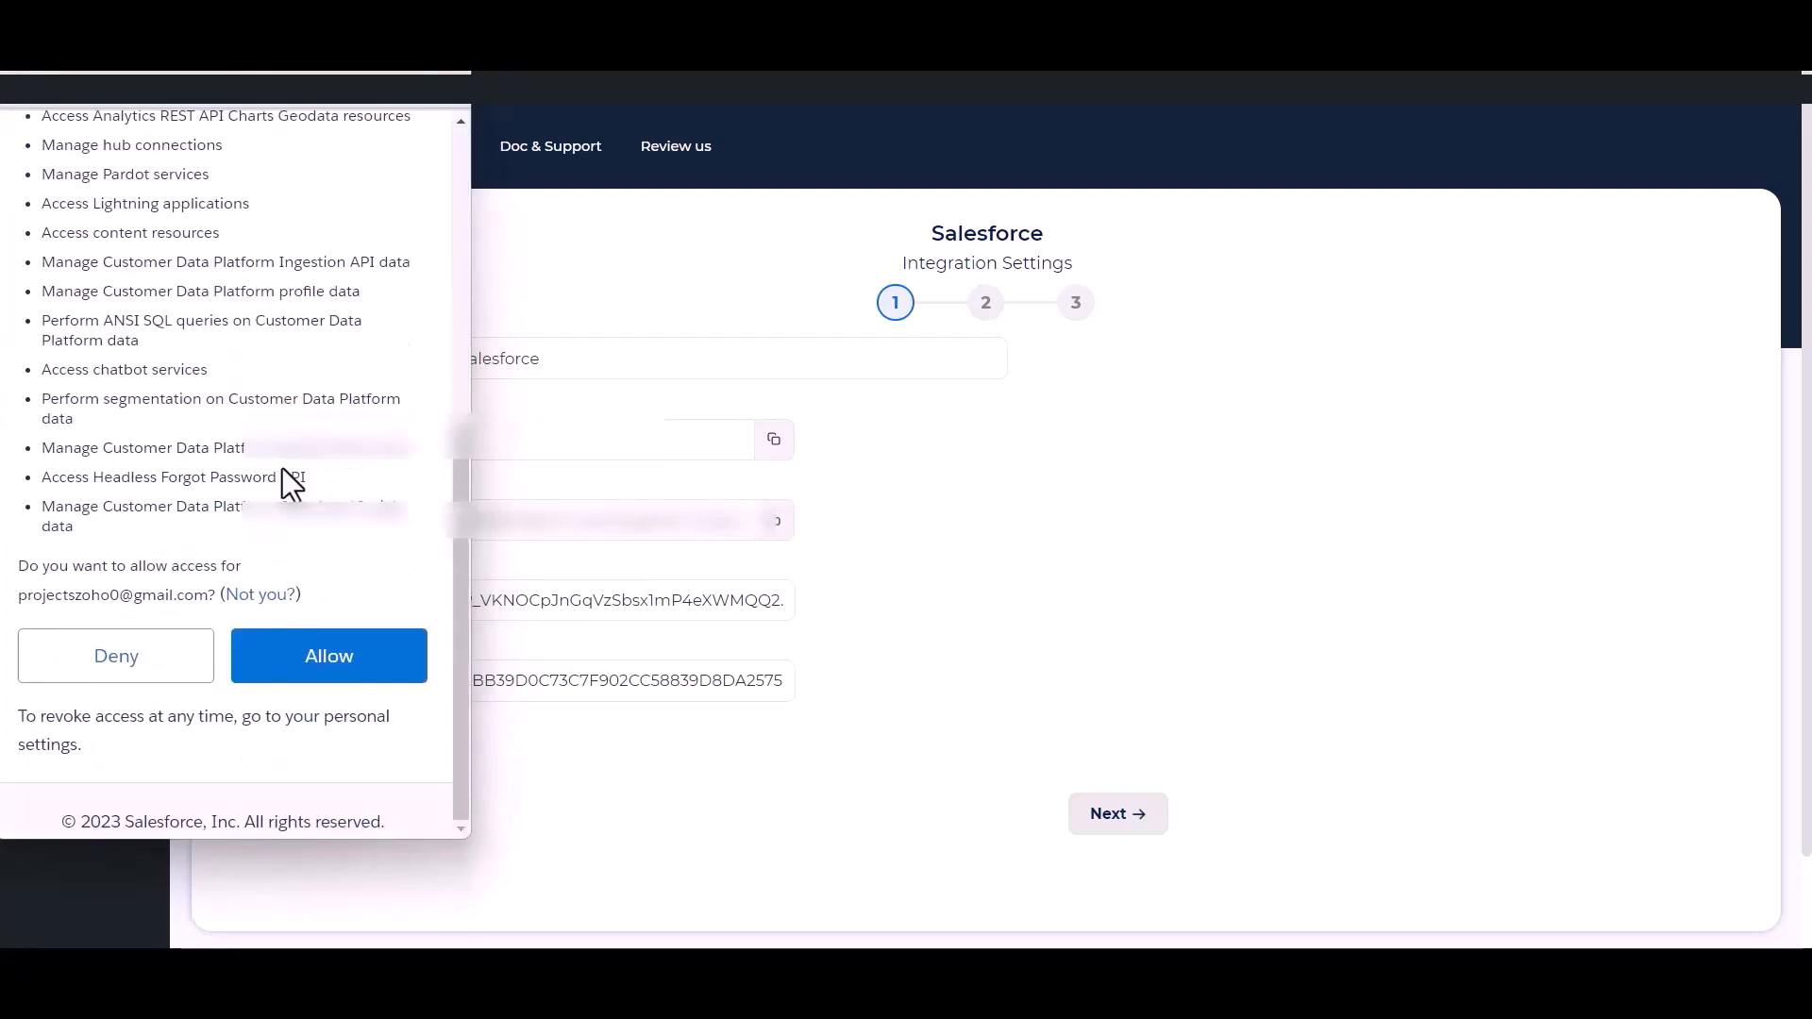
pyautogui.click(330, 672)
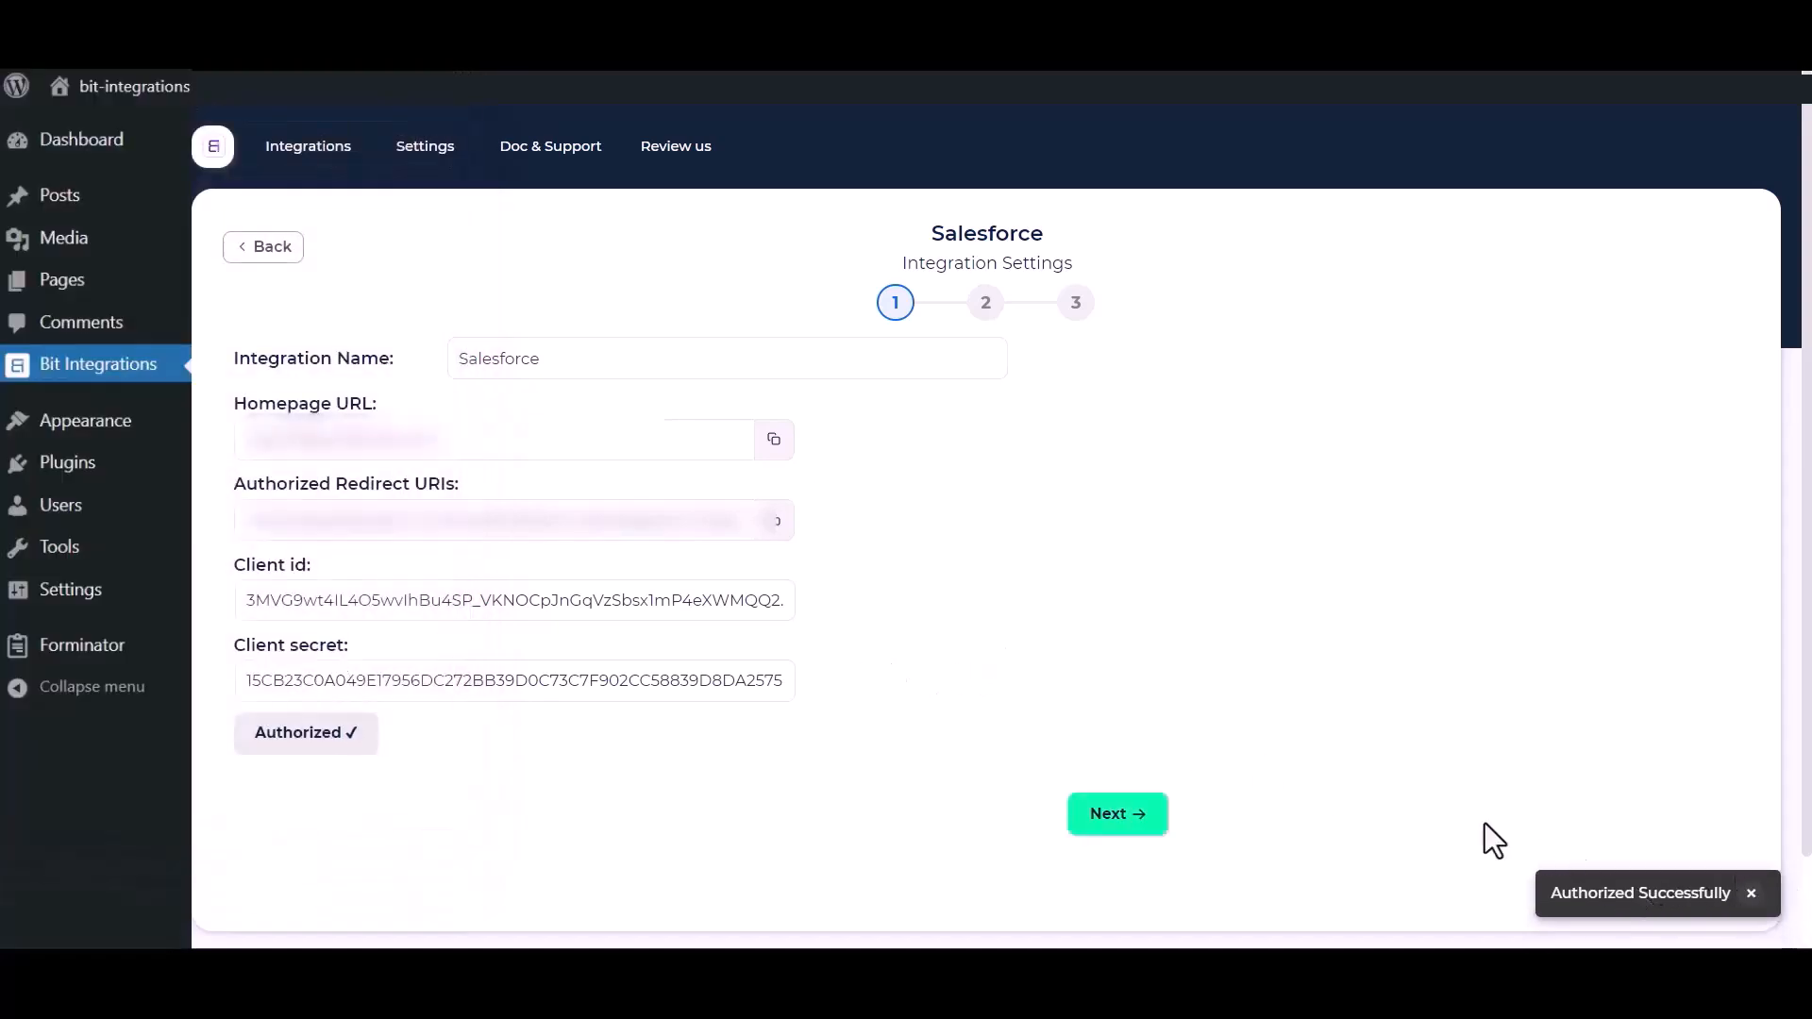
# - Choose the Create lead action and map the form's Name and Email fields
pyautogui.click(1125, 823)
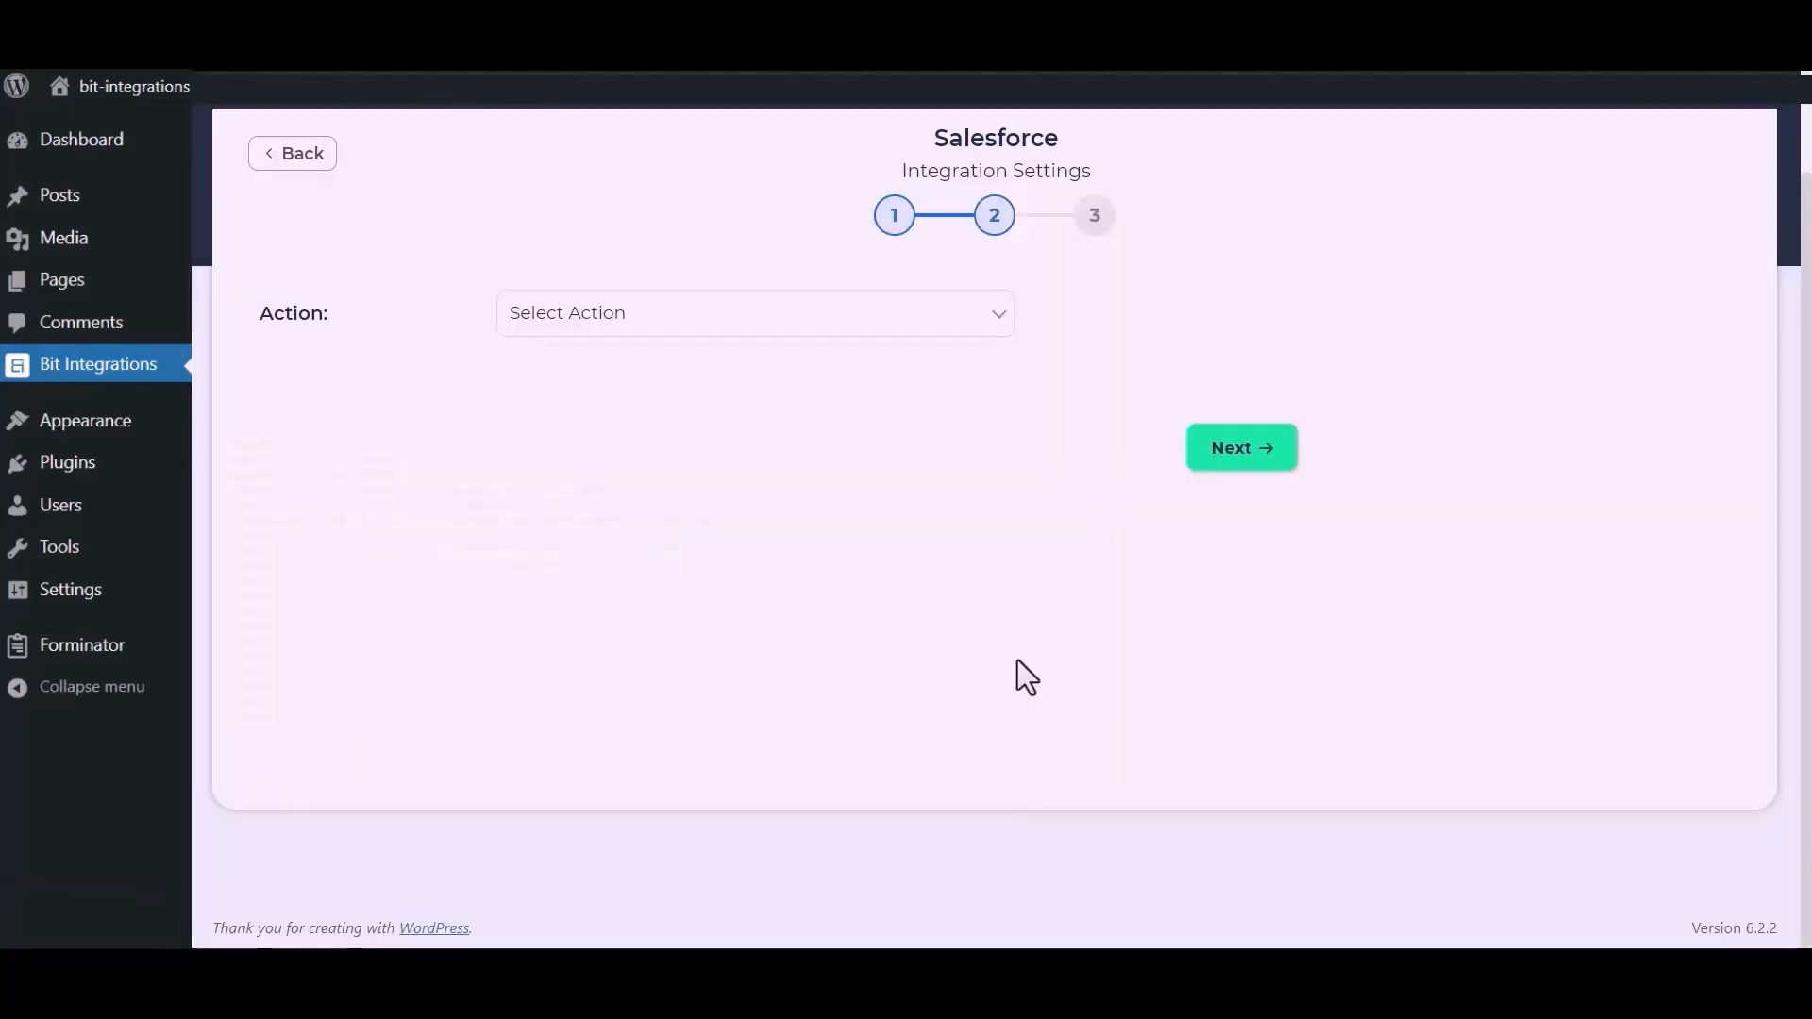
pyautogui.click(898, 325)
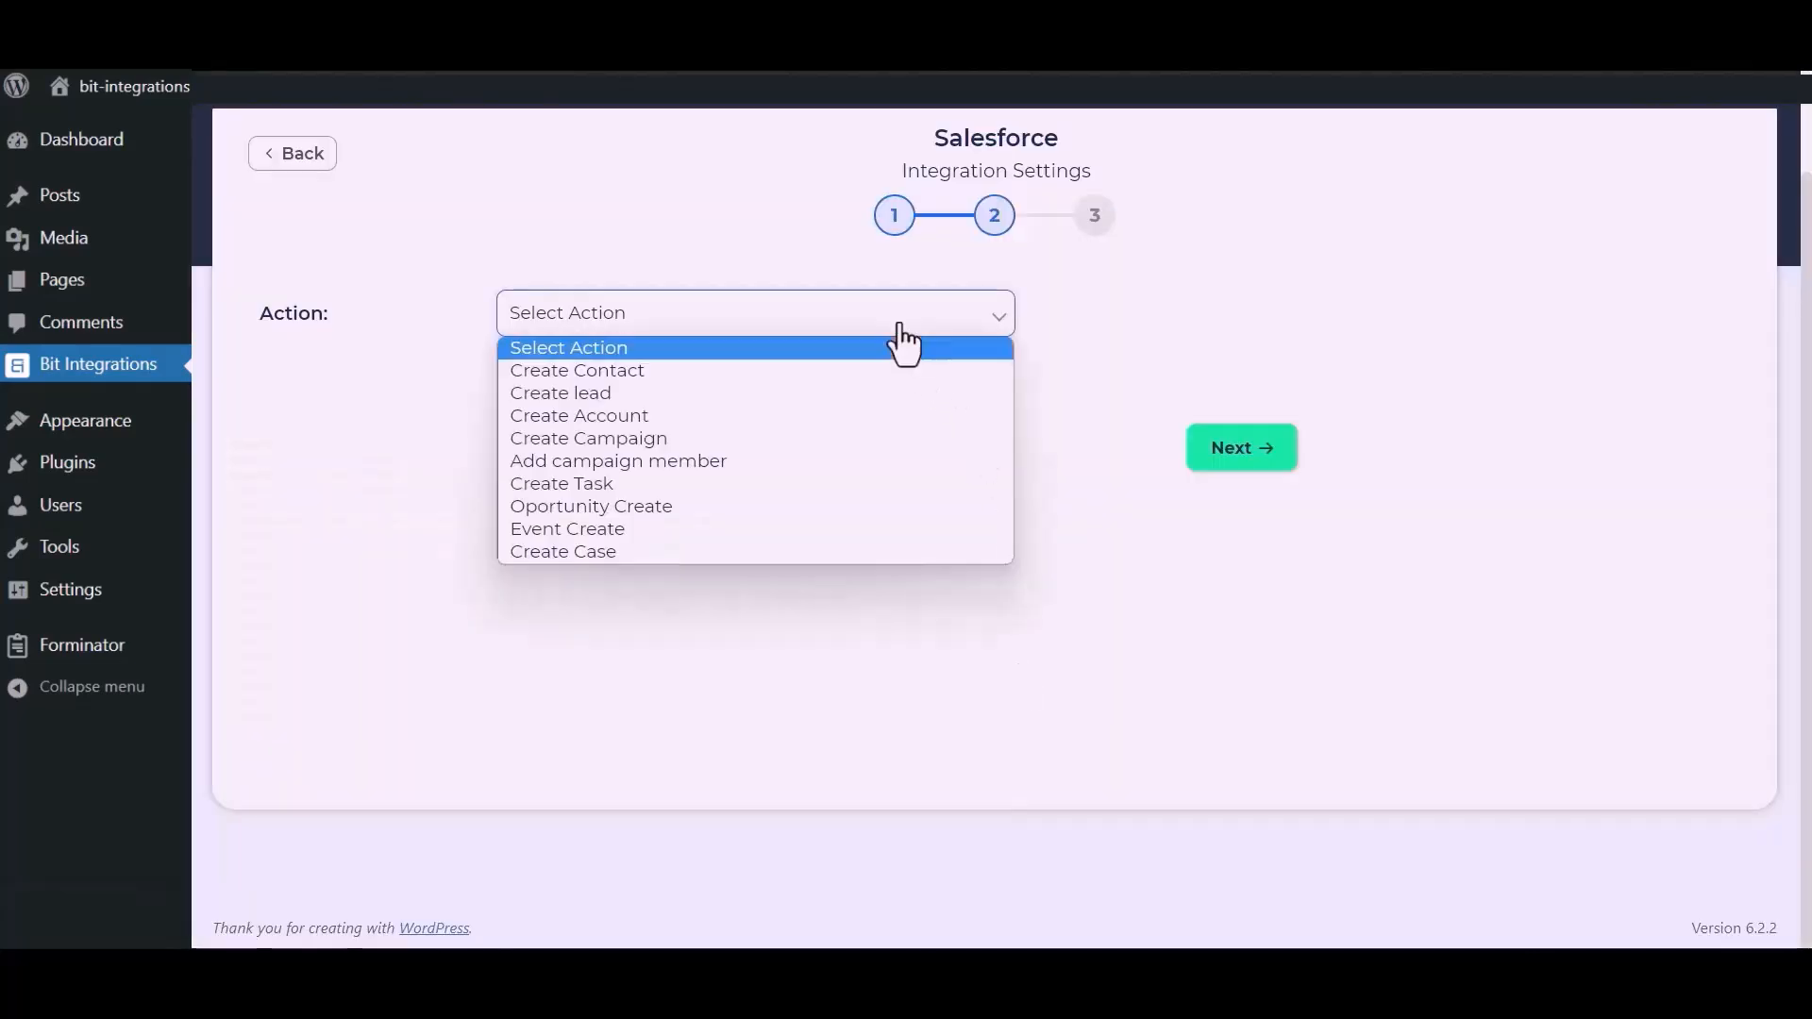
pyautogui.click(633, 394)
pyautogui.click(601, 510)
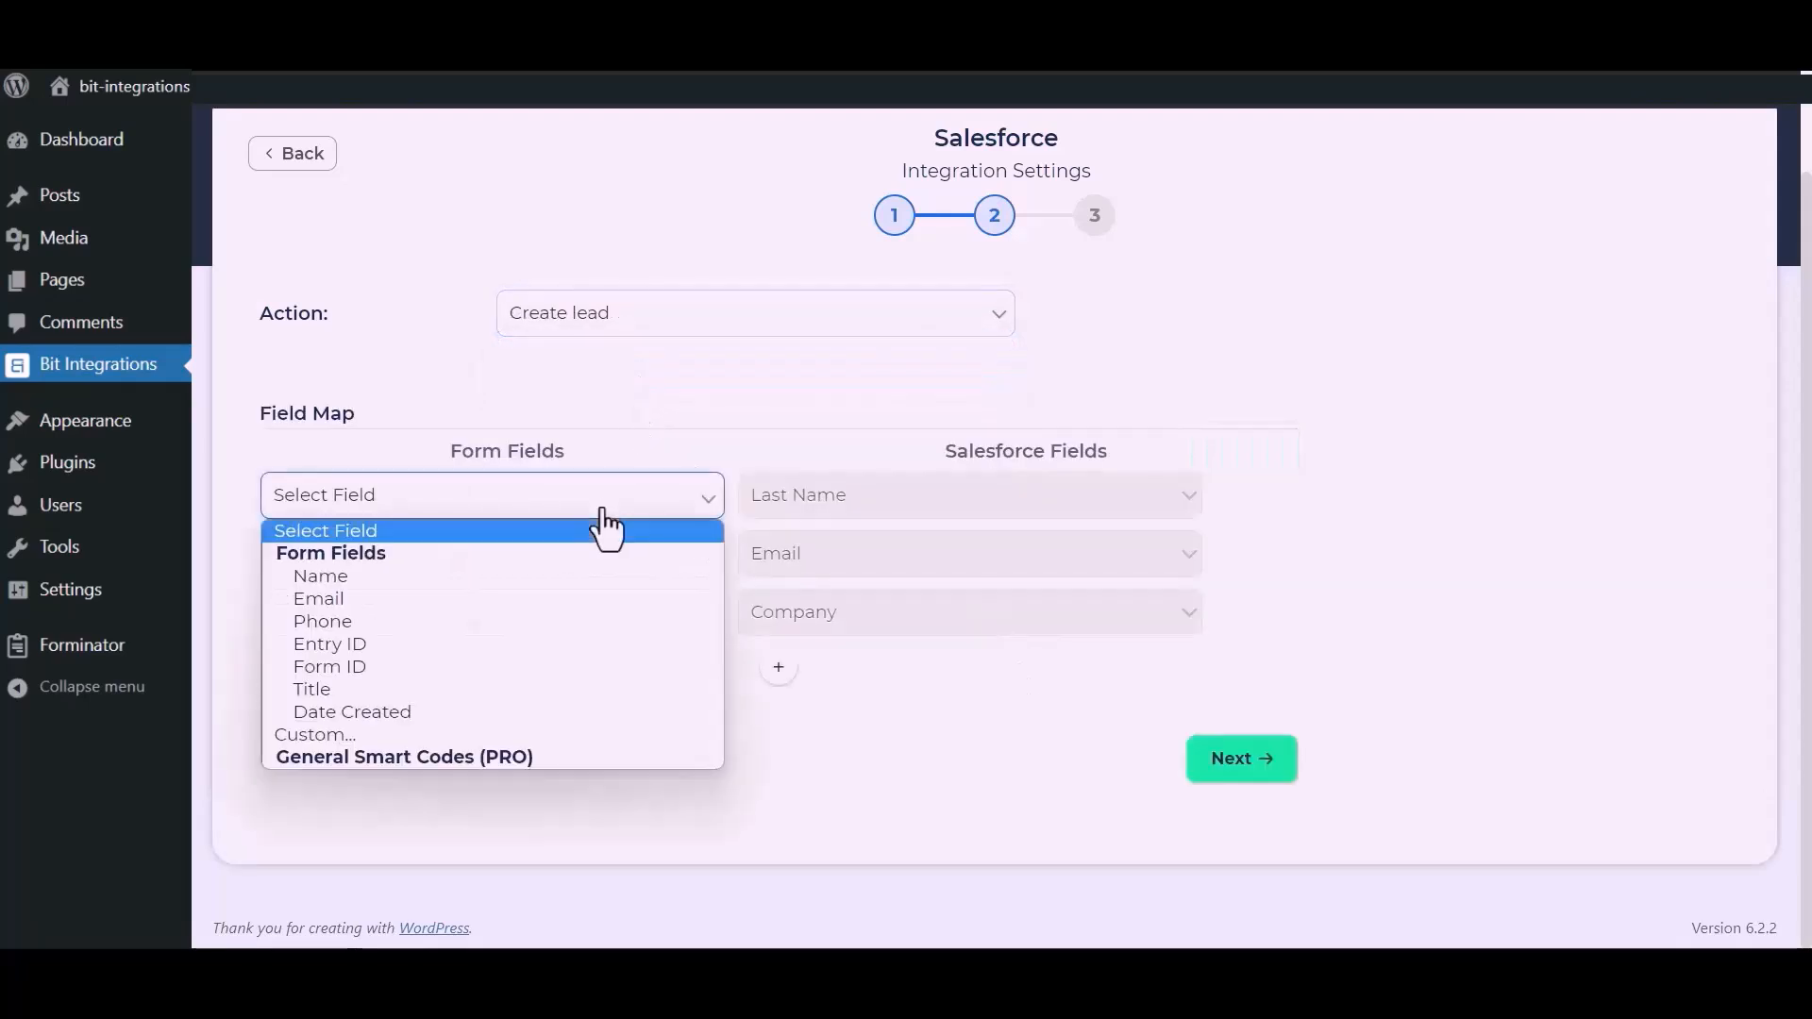
pyautogui.click(424, 575)
pyautogui.click(481, 566)
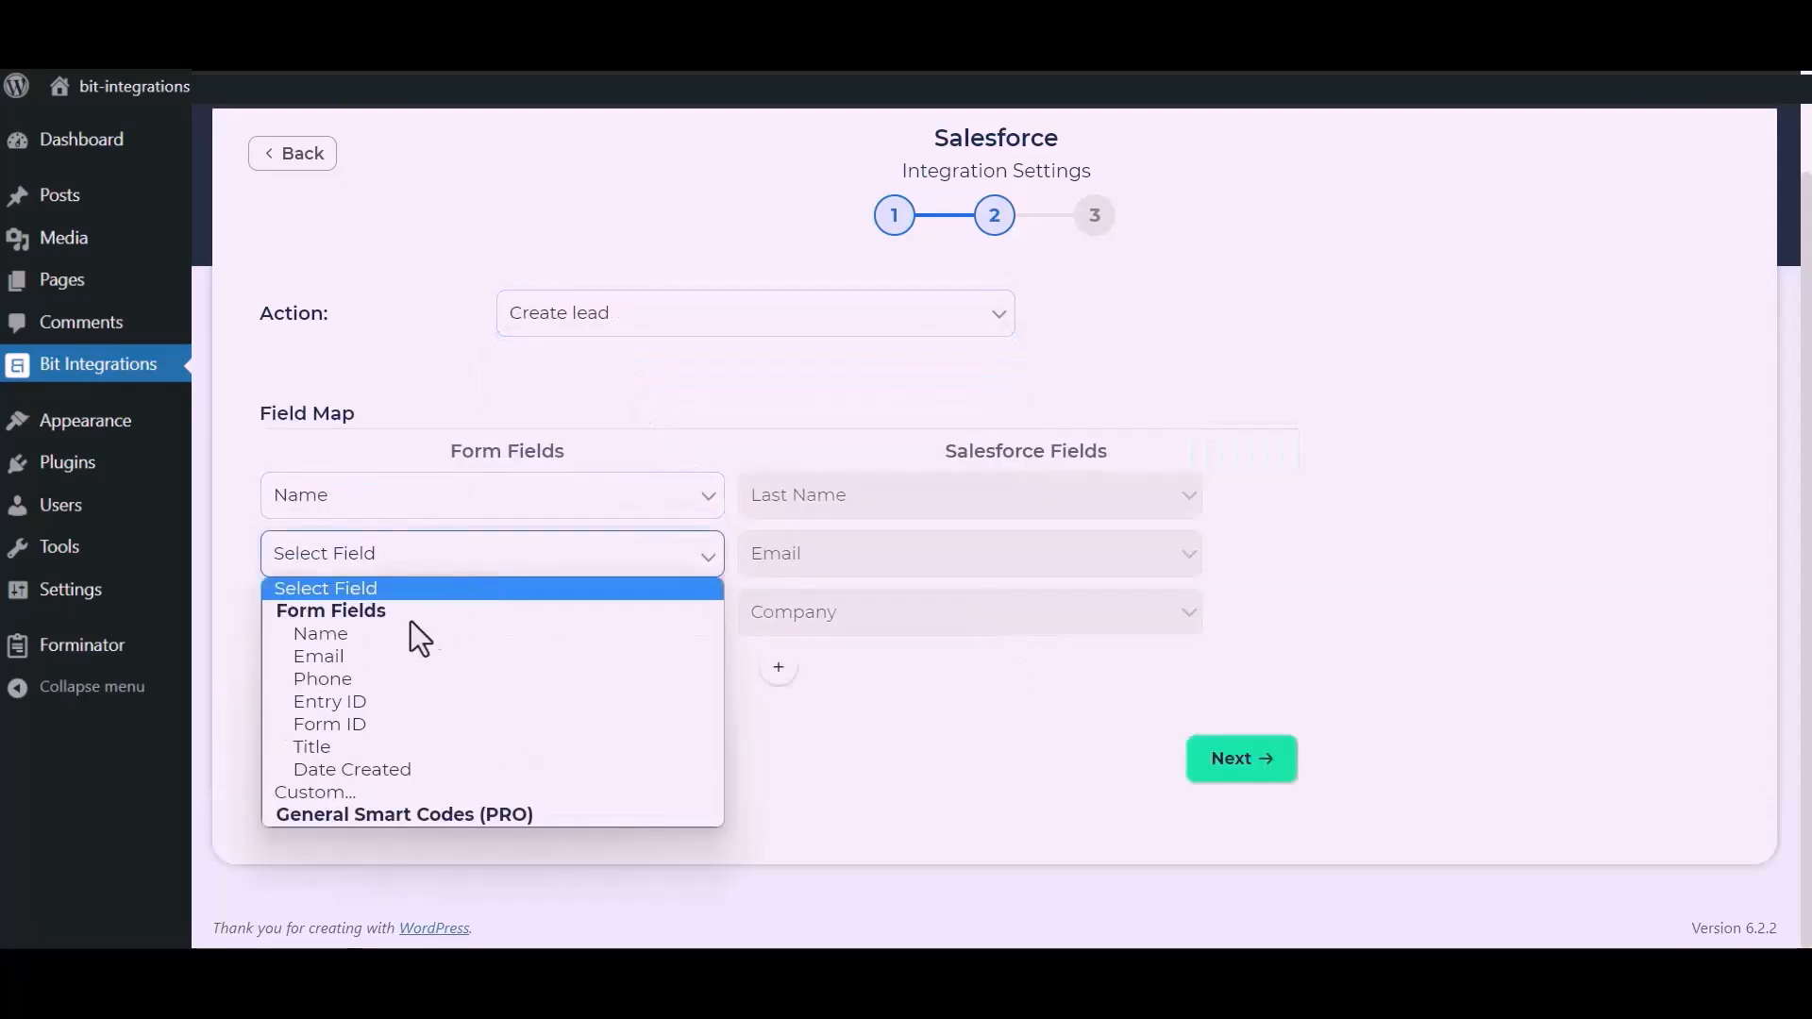
pyautogui.click(379, 655)
# - Map a custom value 'Bit Apps' to the Company field
pyautogui.click(439, 649)
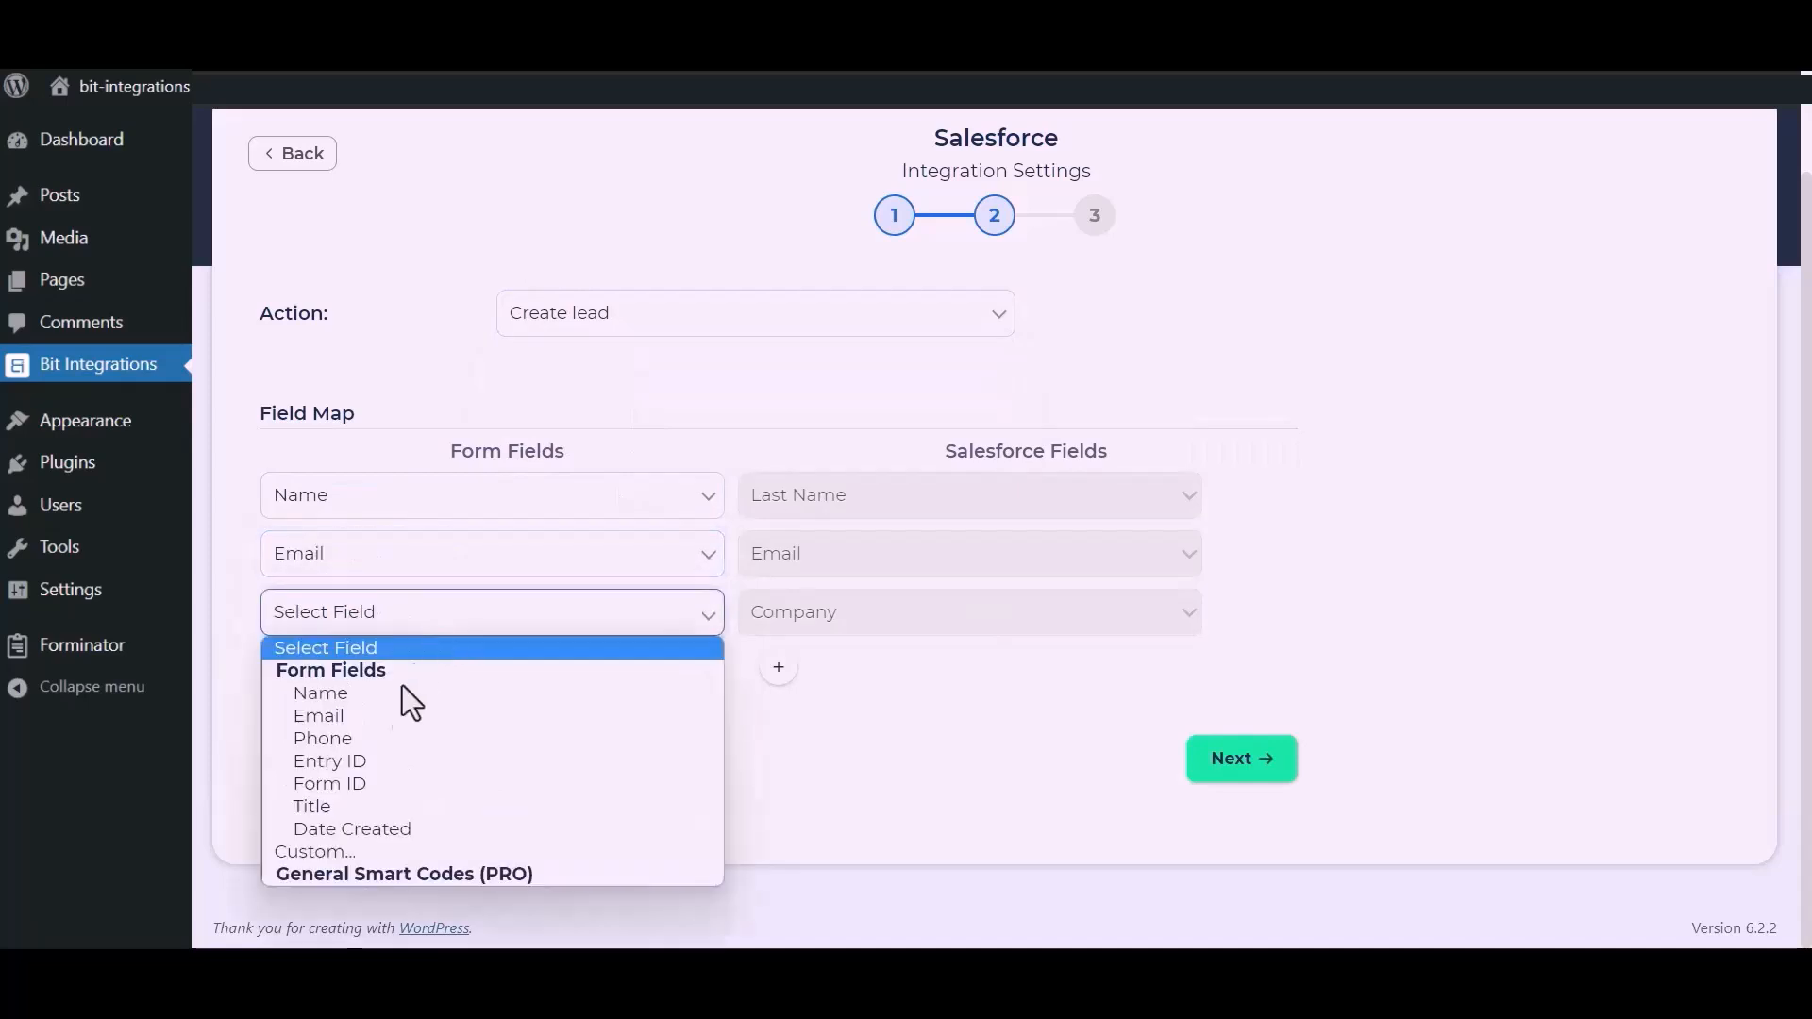
pyautogui.click(324, 847)
pyautogui.click(632, 625)
pyautogui.write('Bit')
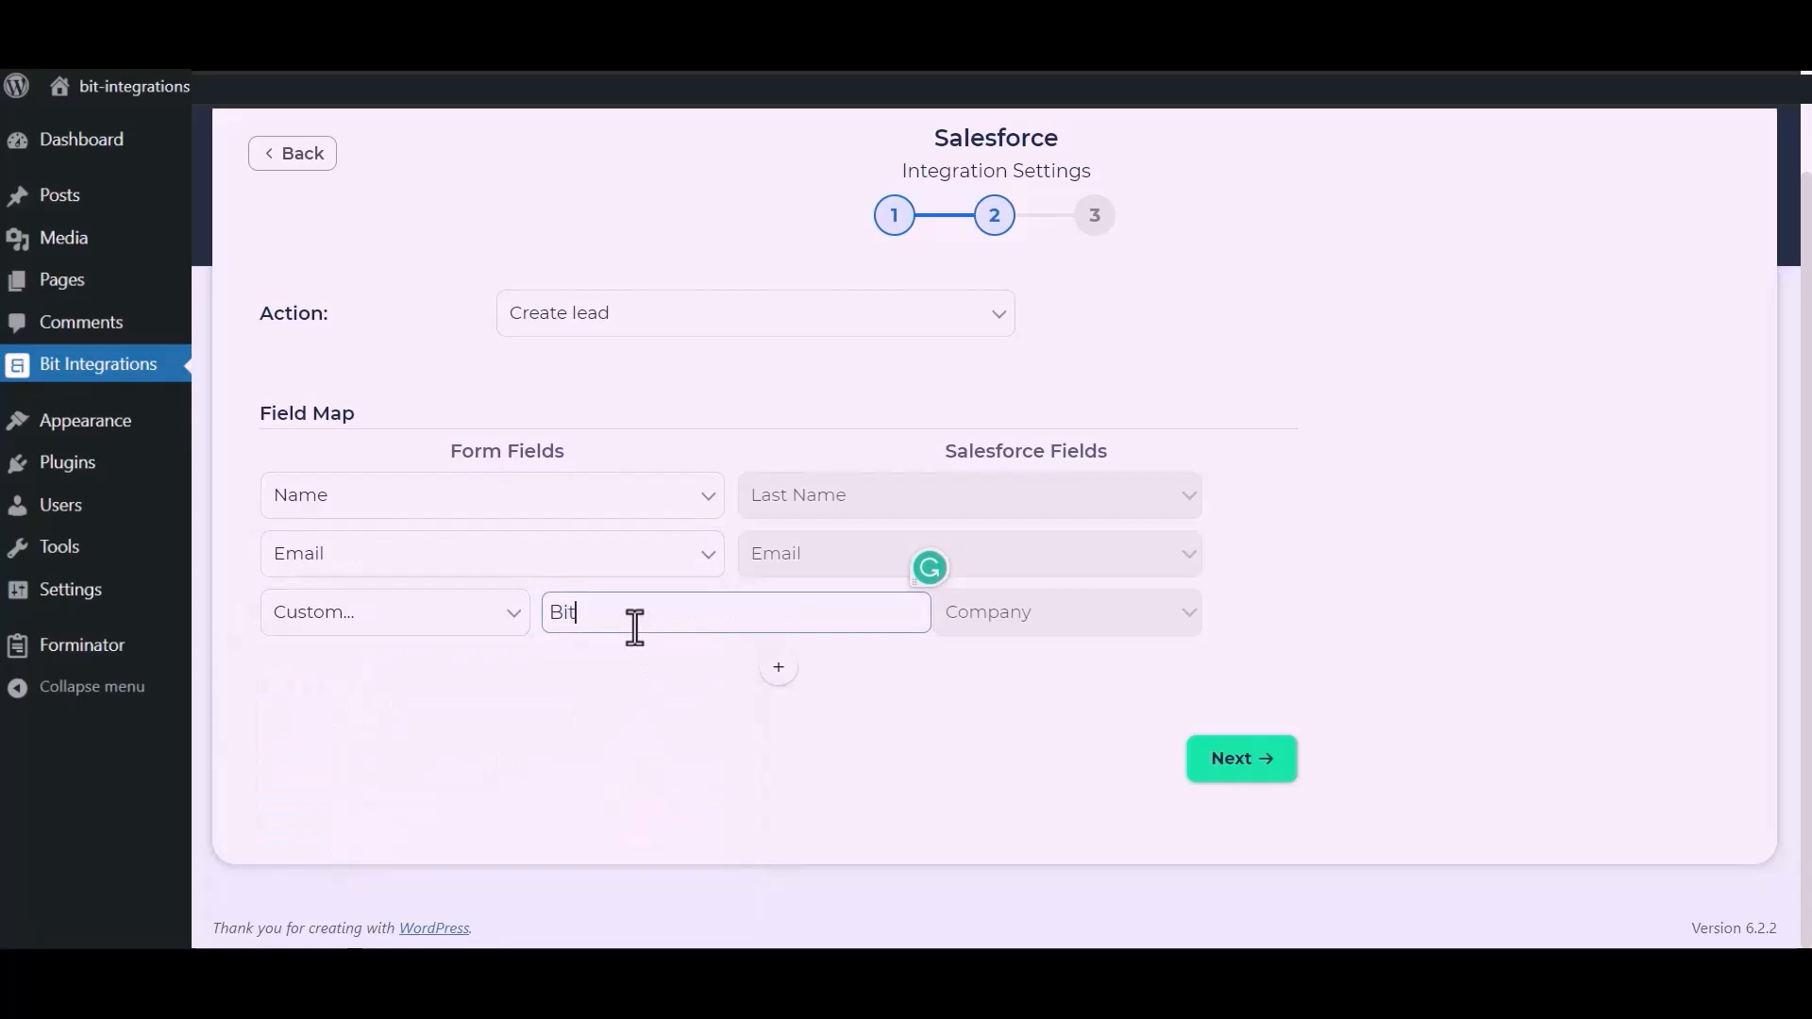
pyautogui.write(' Apps')
pyautogui.click(692, 729)
# - Add a field-map row sending the form's Phone to Salesforce Phone, then continue
pyautogui.click(779, 667)
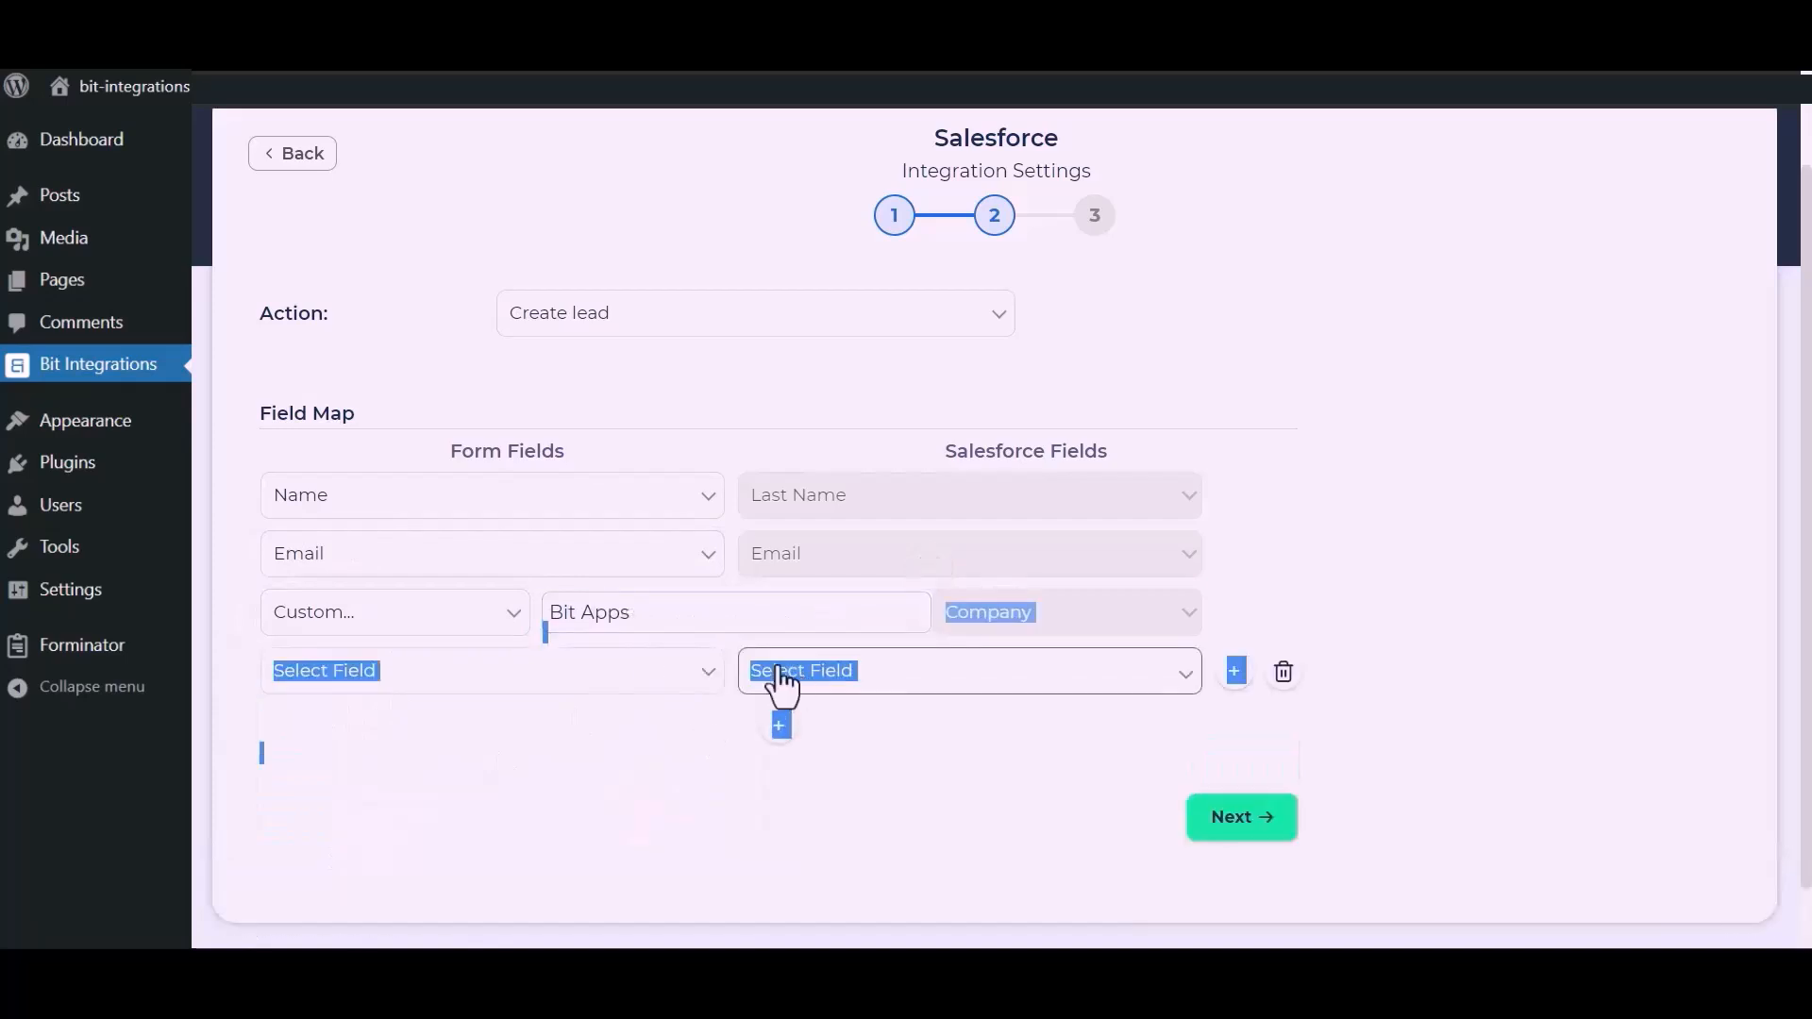
pyautogui.click(590, 672)
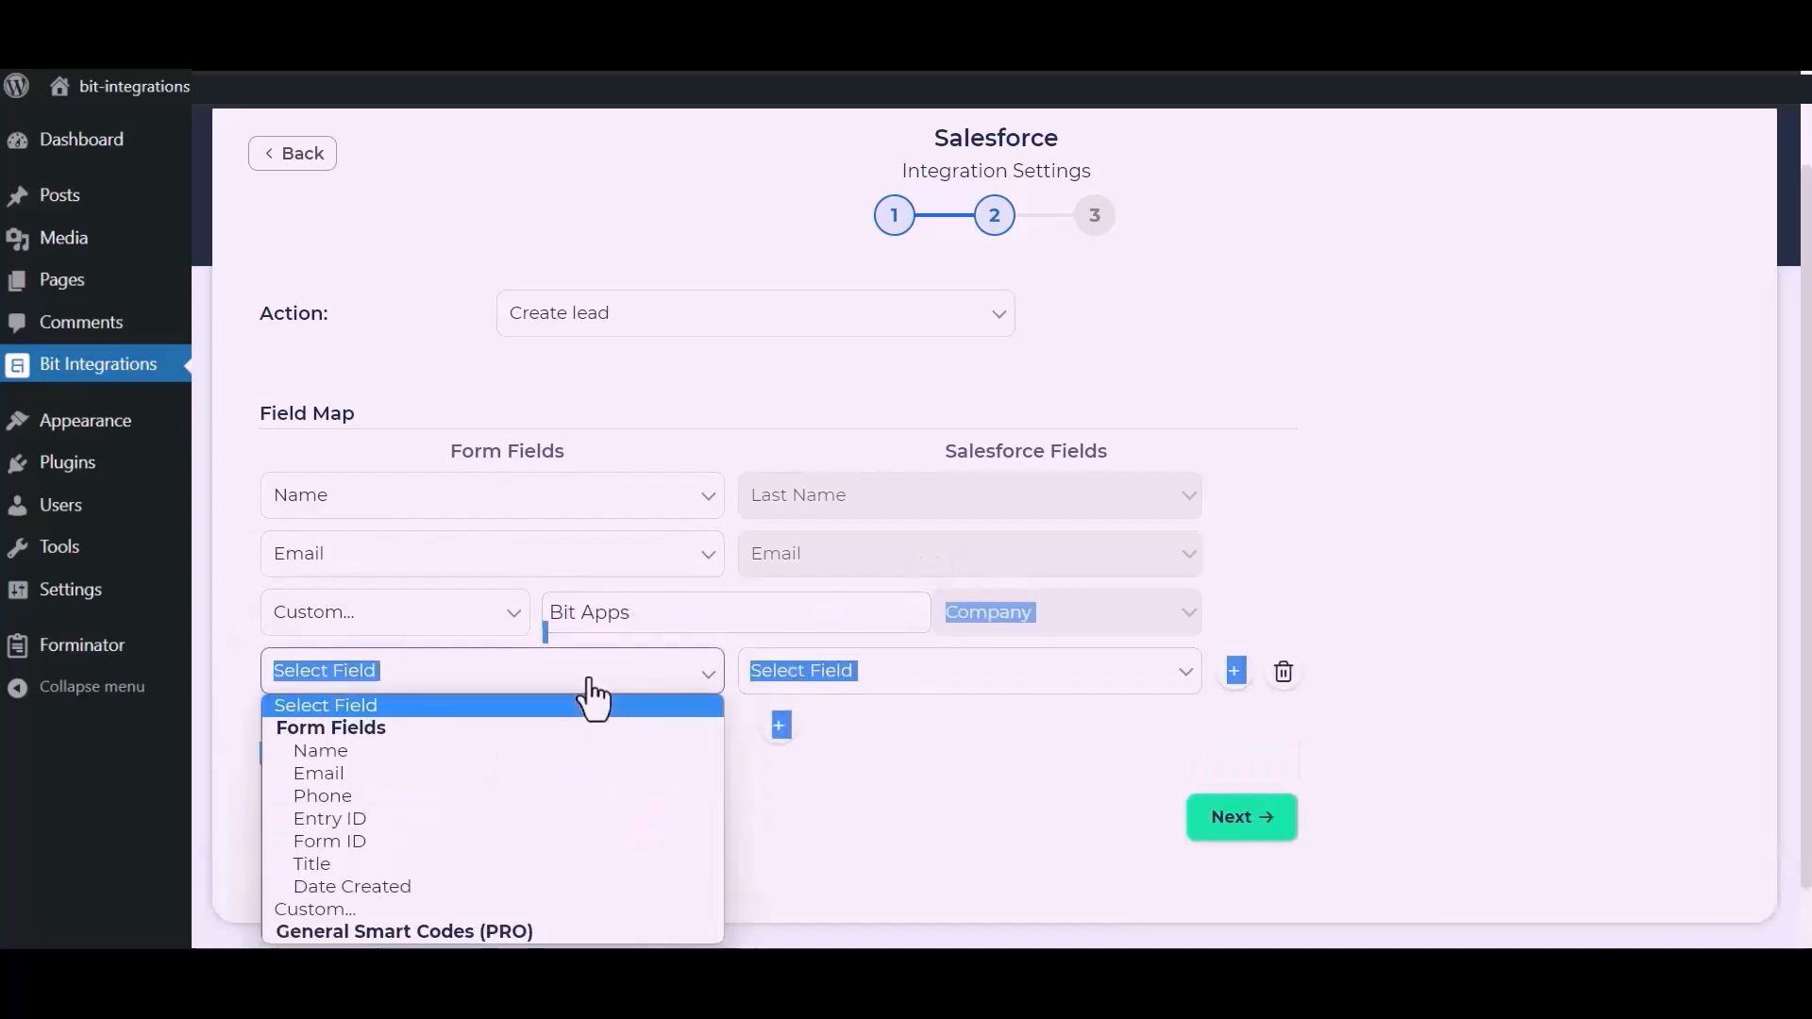
pyautogui.click(325, 796)
pyautogui.click(982, 676)
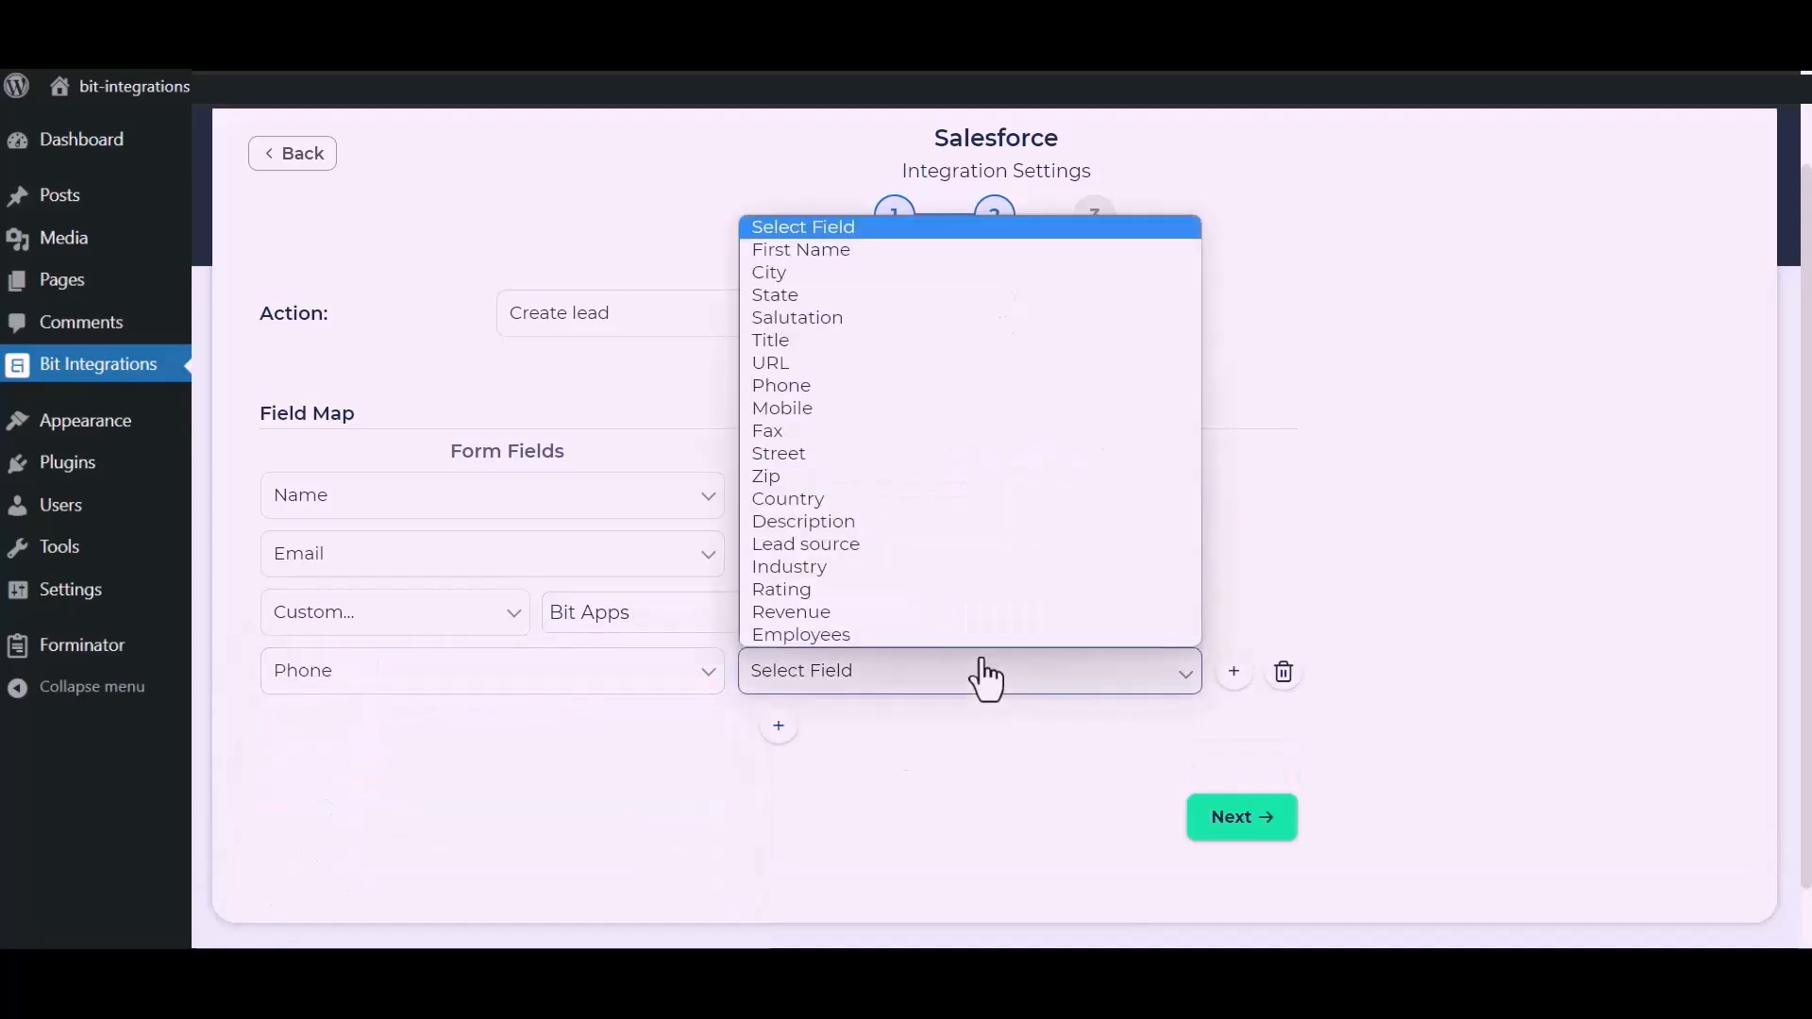
pyautogui.click(807, 389)
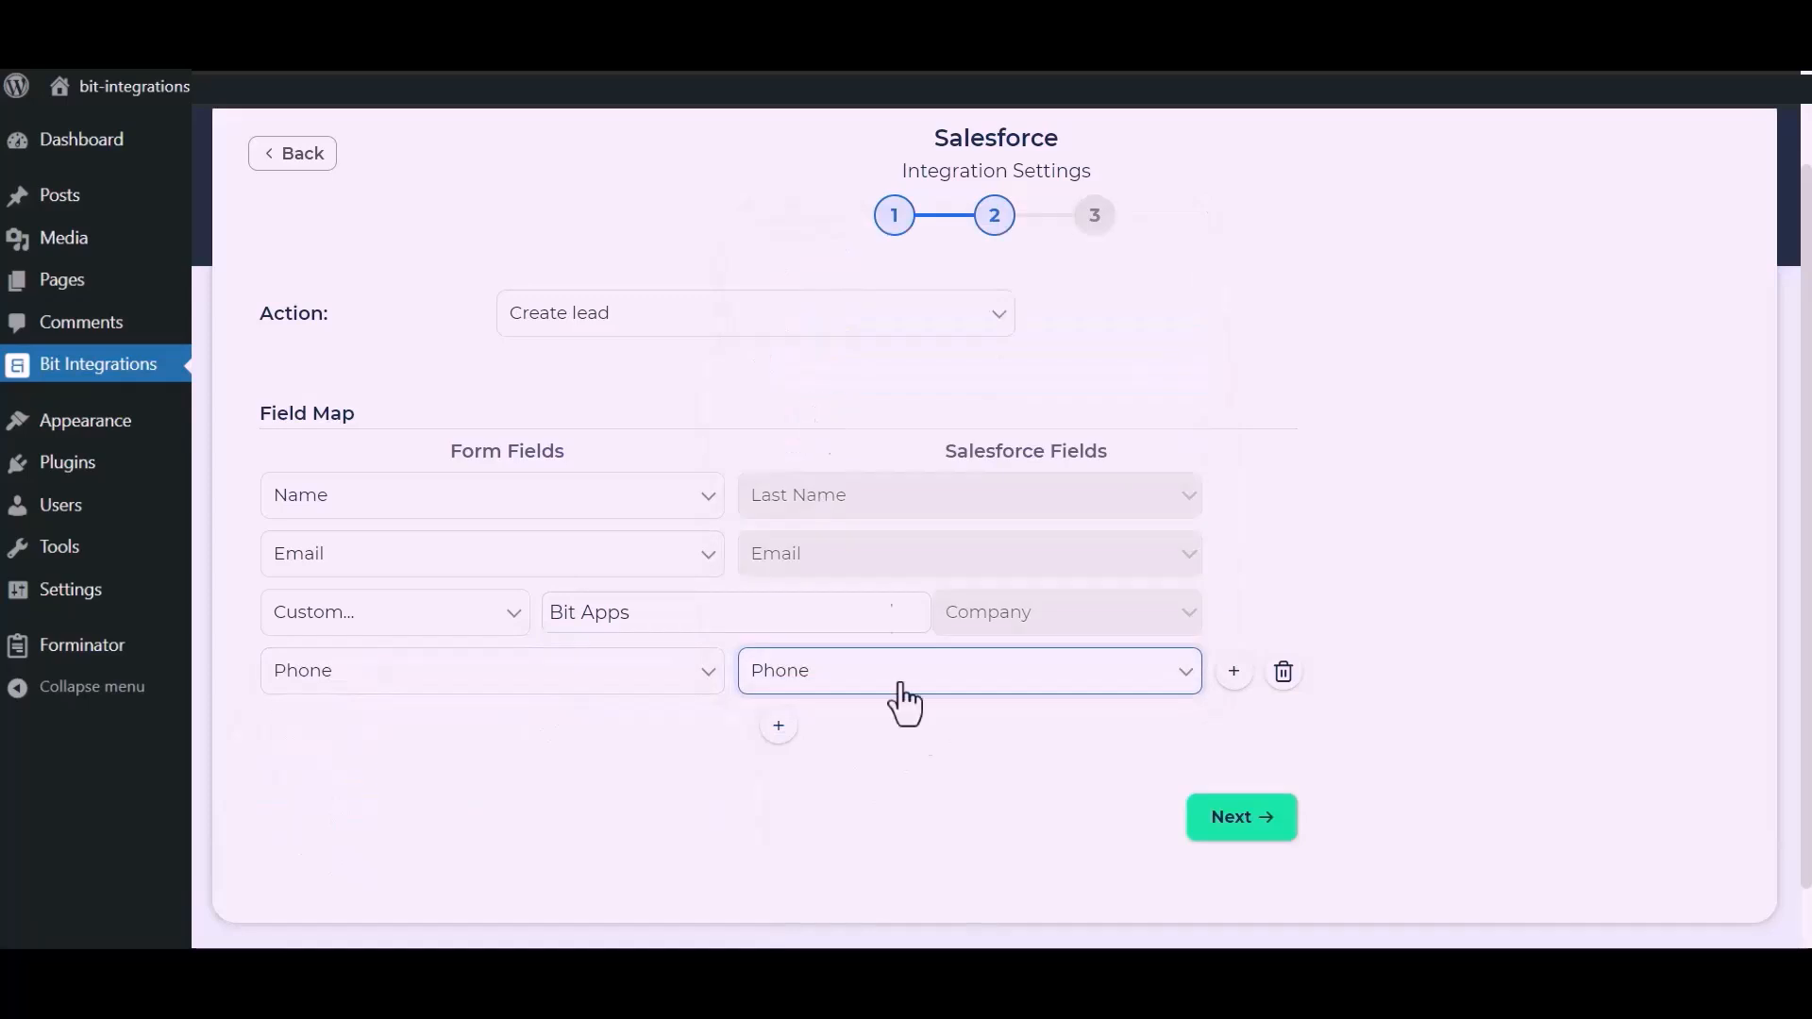
pyautogui.click(1248, 827)
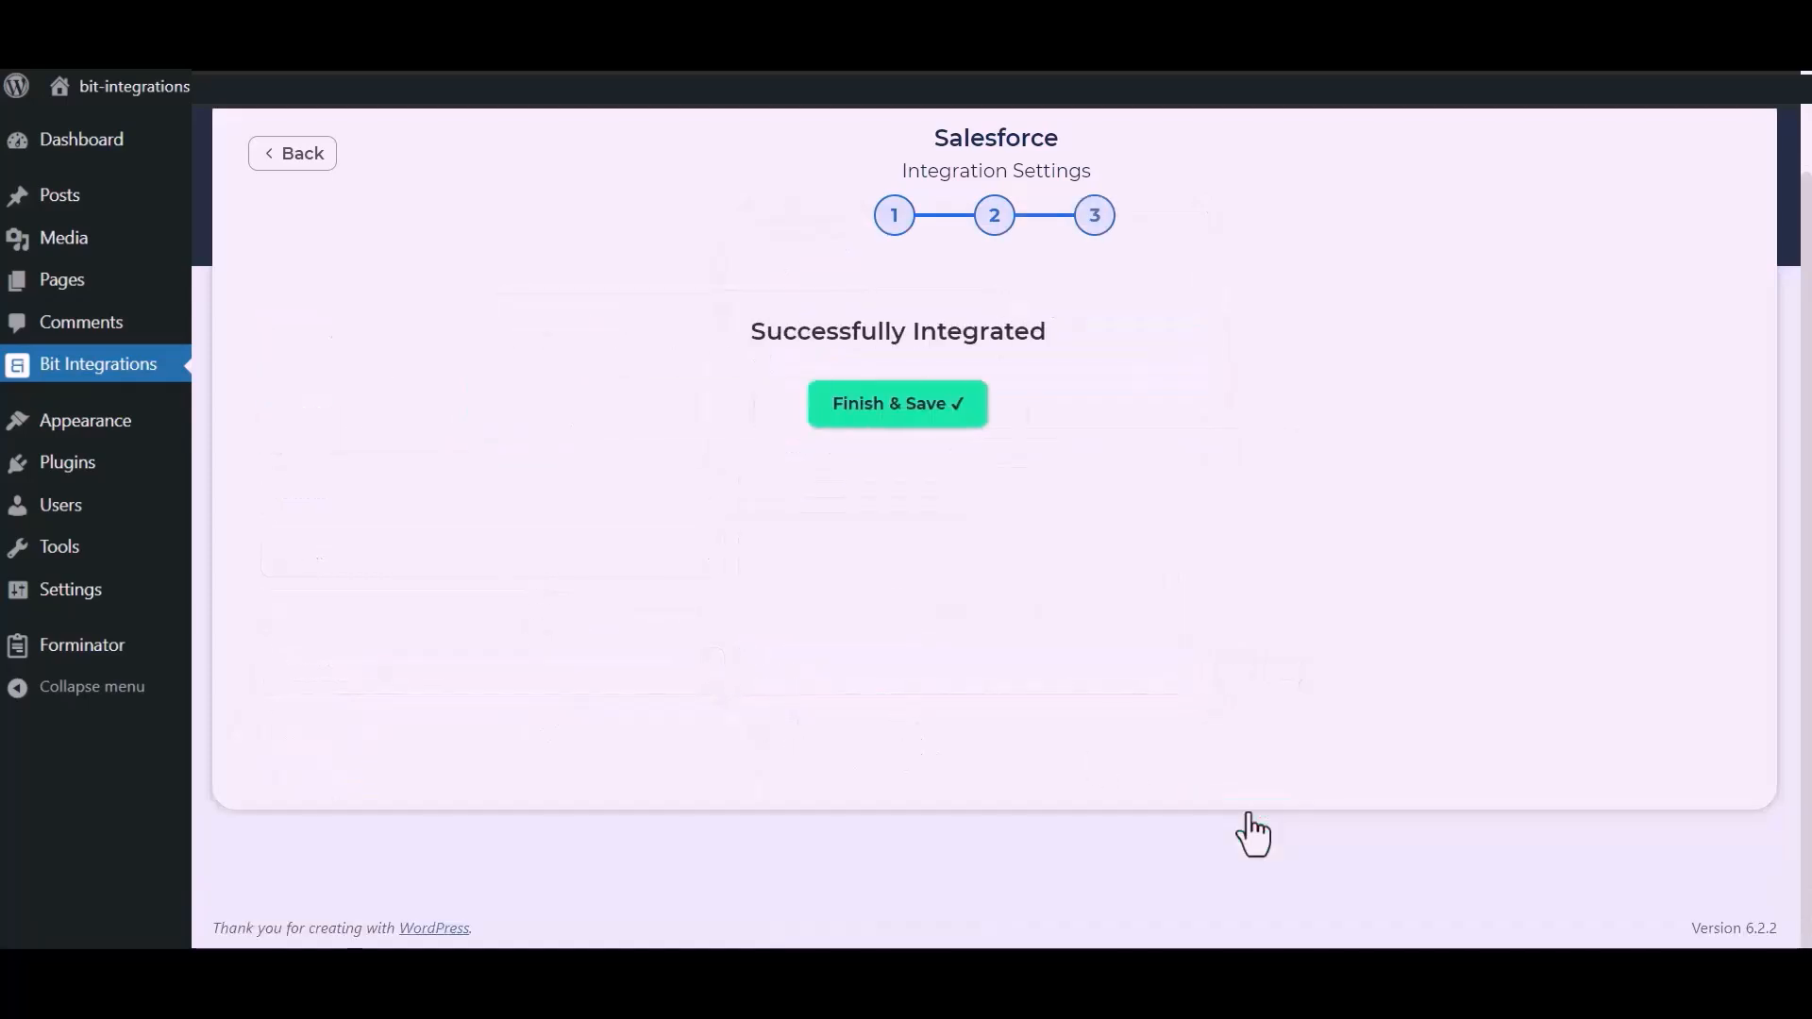
# - Save the integration, then submit the form with name 'Bit Integrat', an e-mail and a phone number
pyautogui.click(1005, 415)
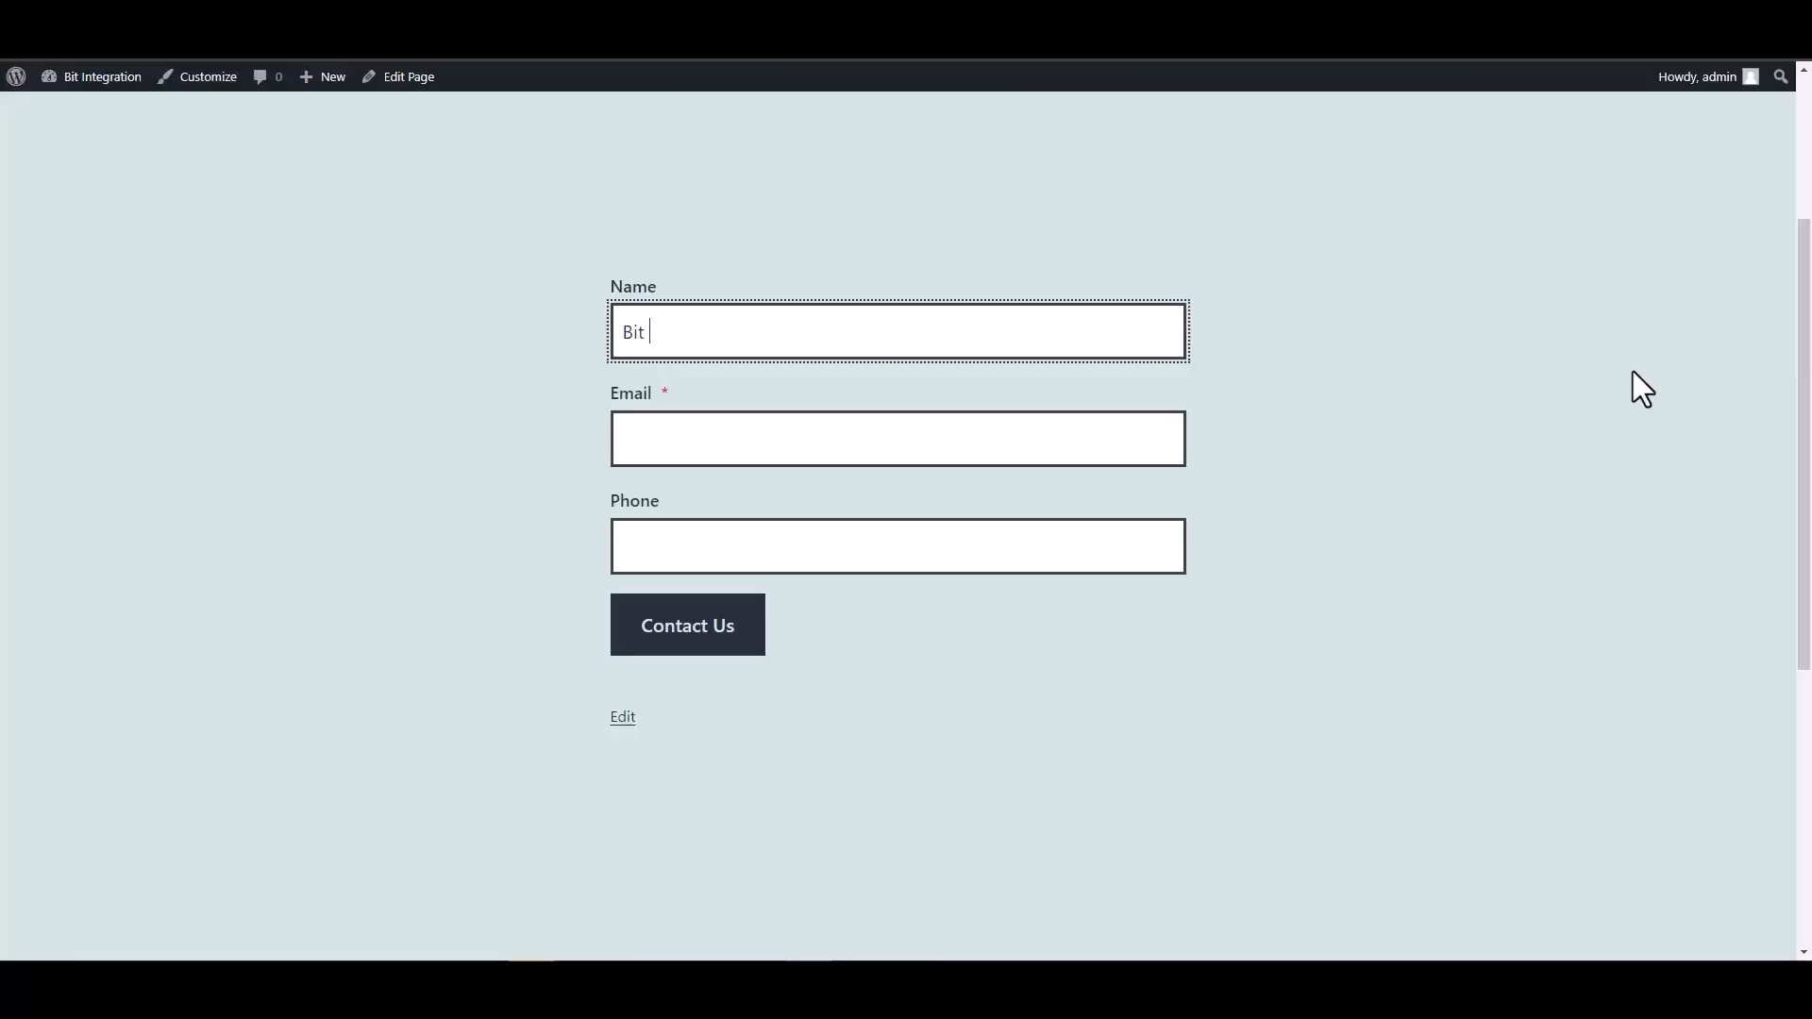
pyautogui.write('Bit Integrations')
pyautogui.press('Tab')
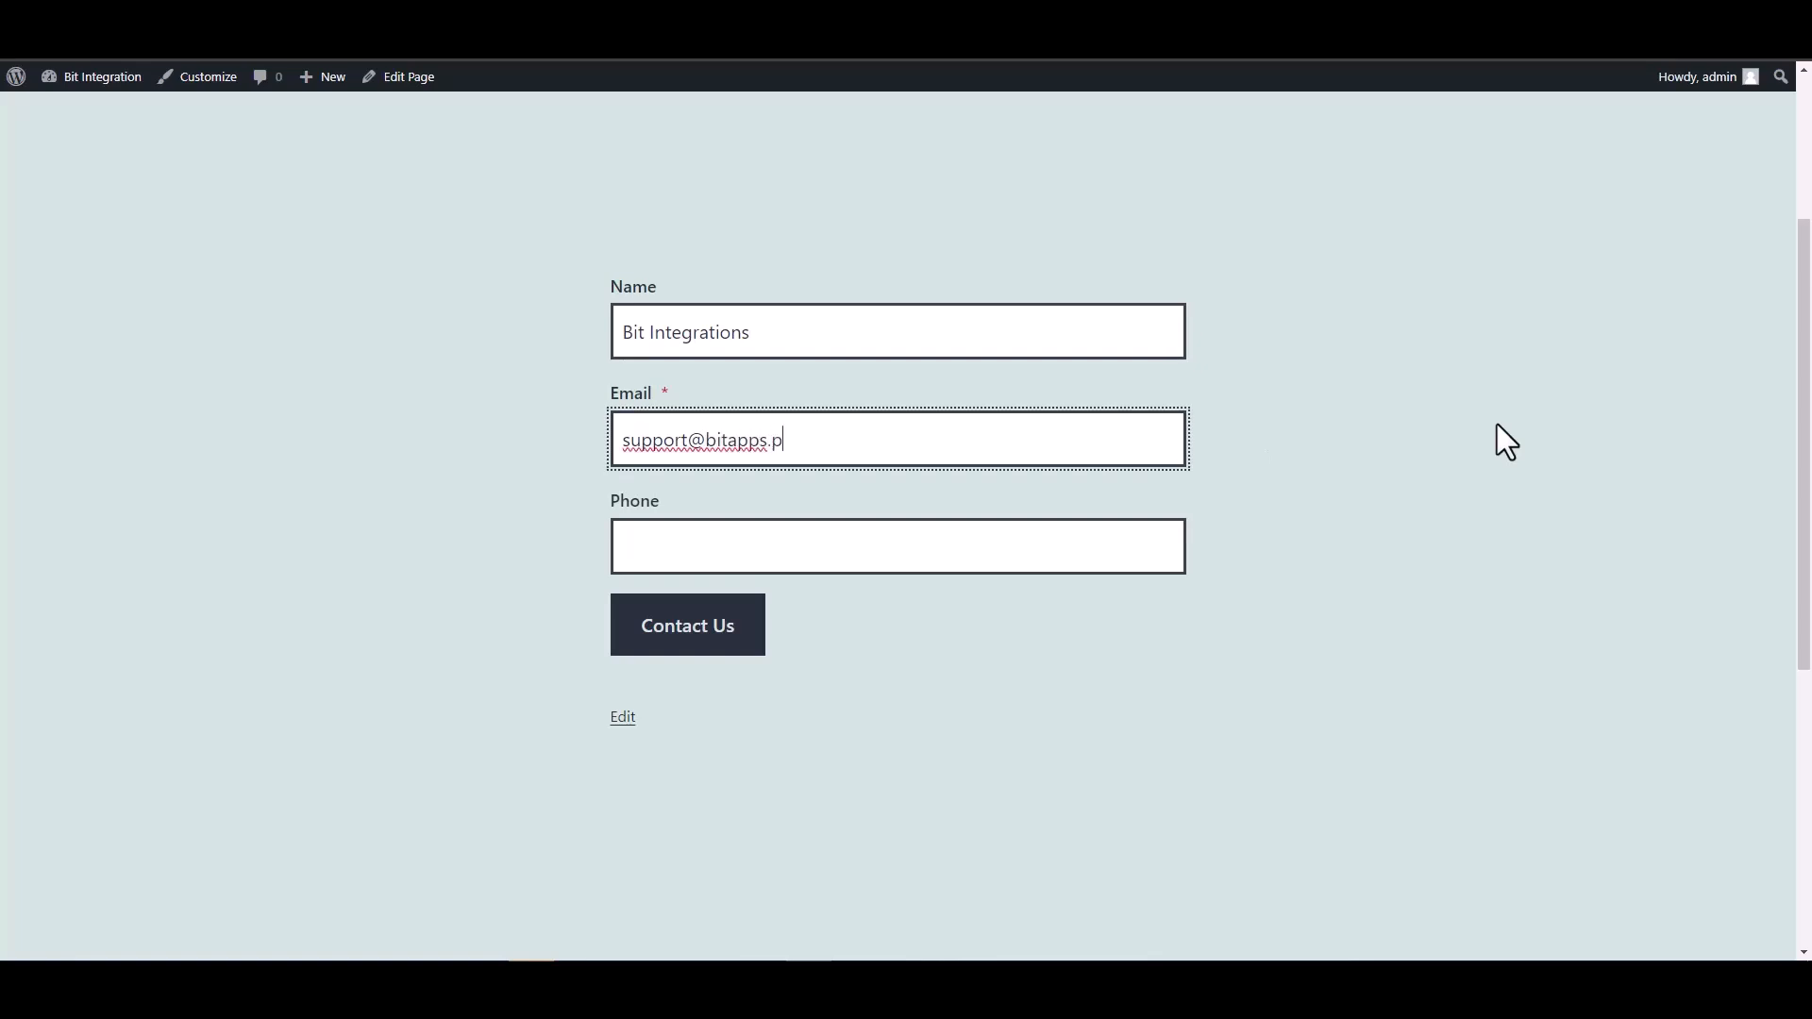
pyautogui.click(1071, 554)
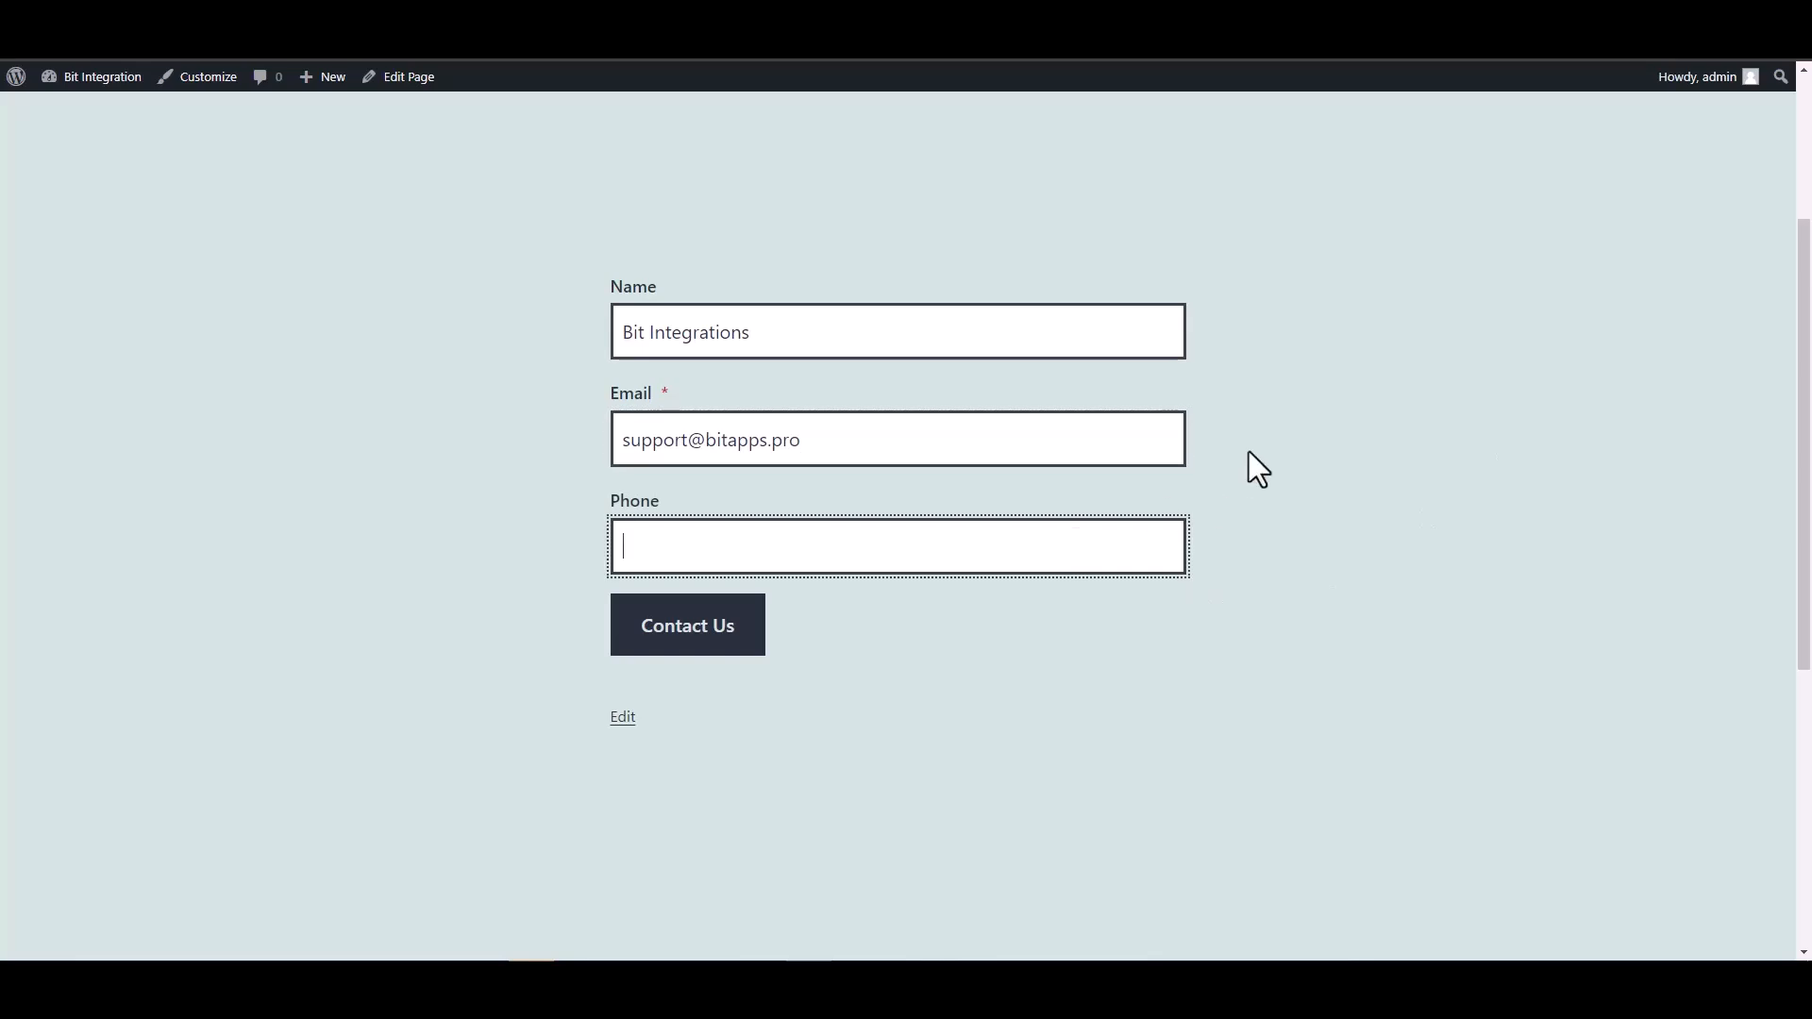
pyautogui.write('444555666')
pyautogui.click(731, 628)
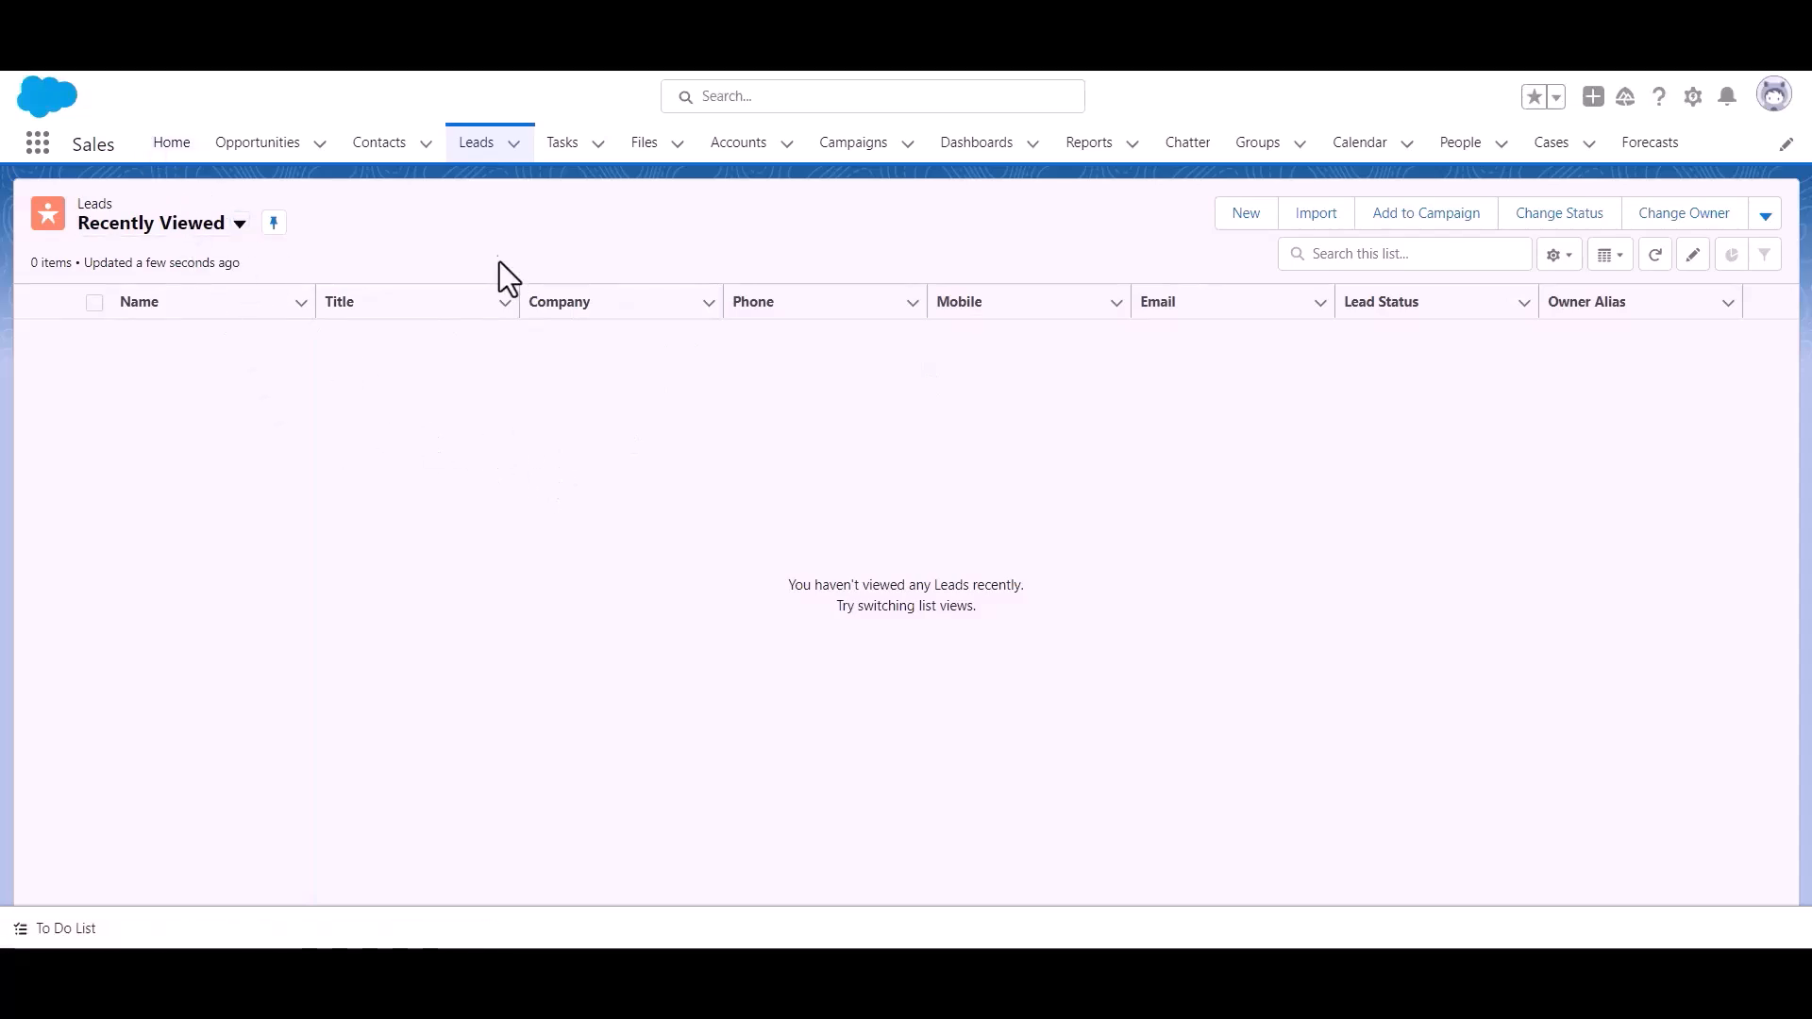
# - Reload the Salesforce Leads tab to look for the new Bit Apps lead
pyautogui.click(478, 143)
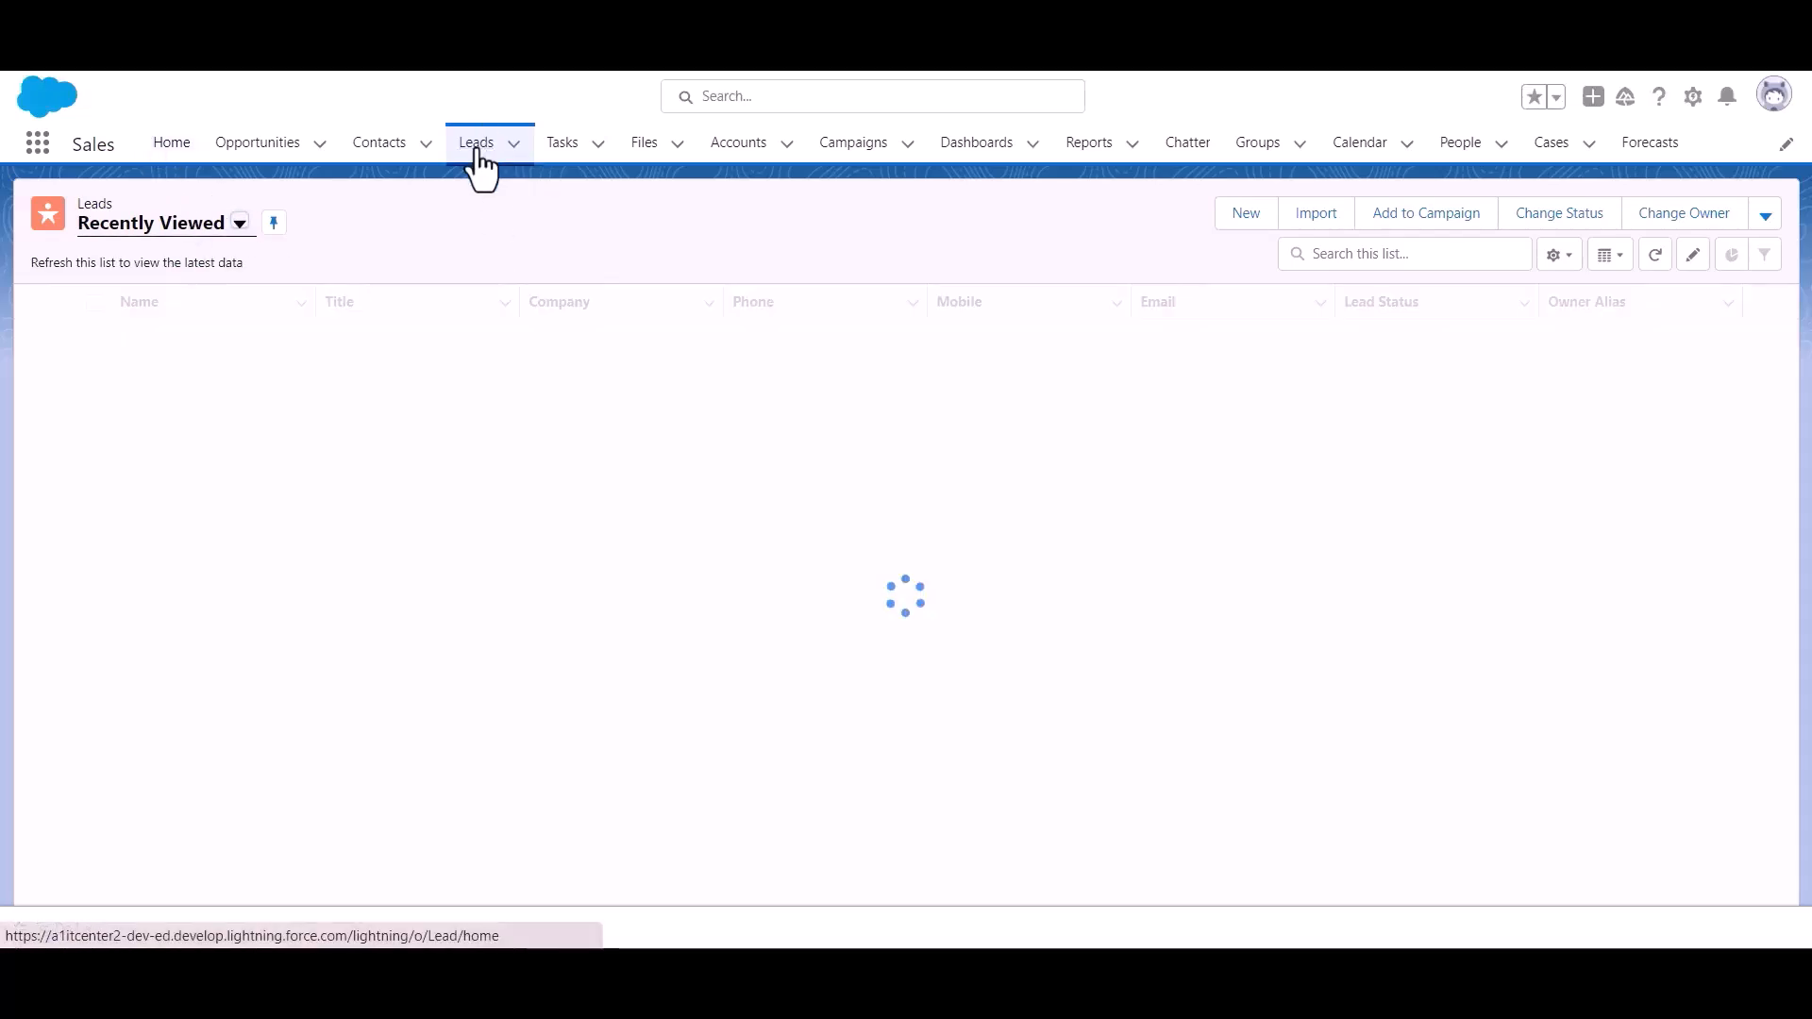